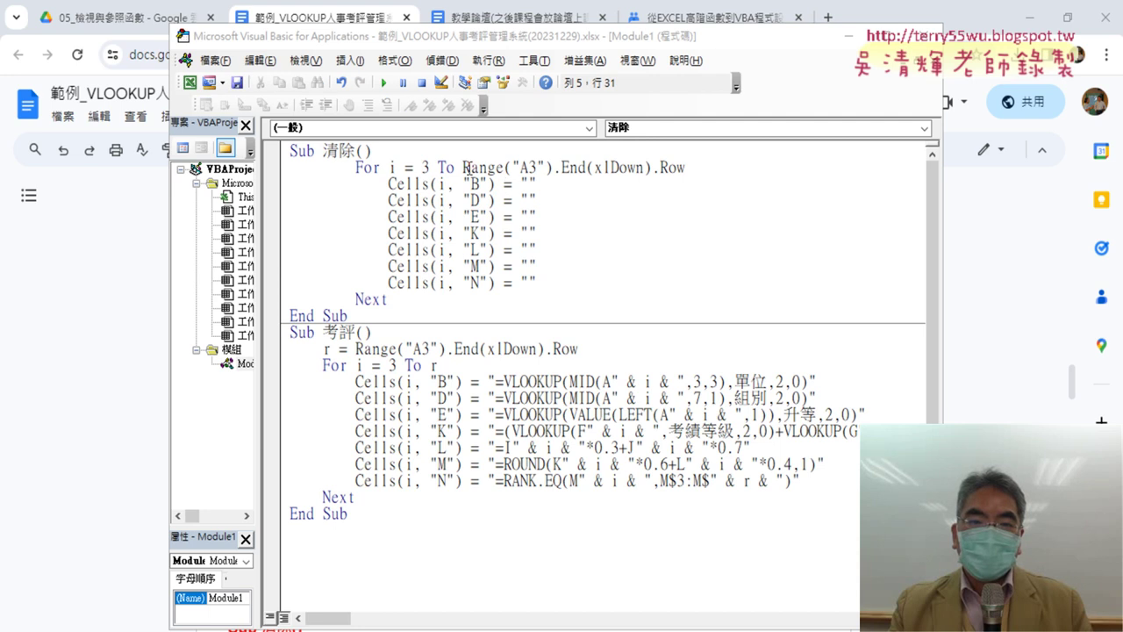
Change the 清除 loop's end row from Range("A3").End(xlDown).Row to Range("A1").End(xlDown).Row.
drag(463, 167, 684, 166)
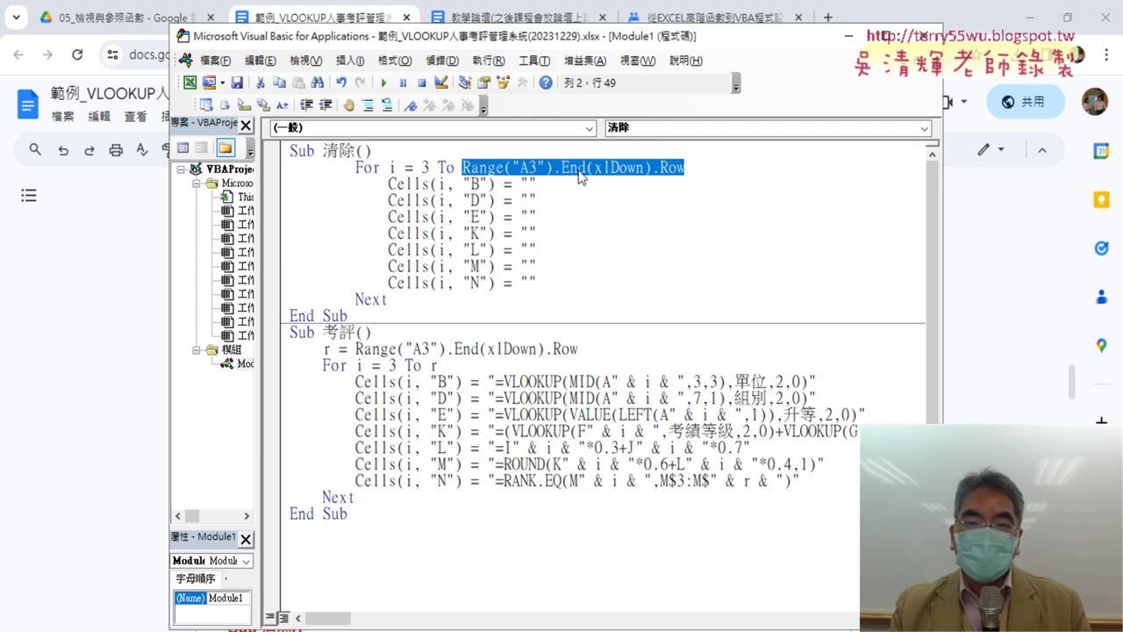
click(566, 167)
drag(537, 167, 529, 167)
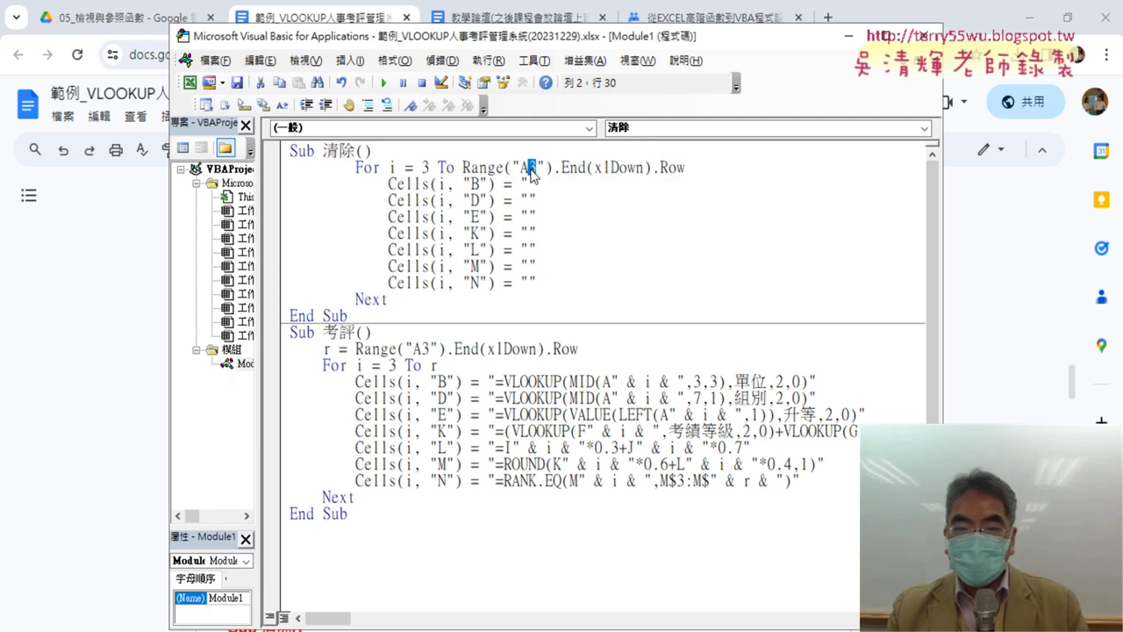
text(1)
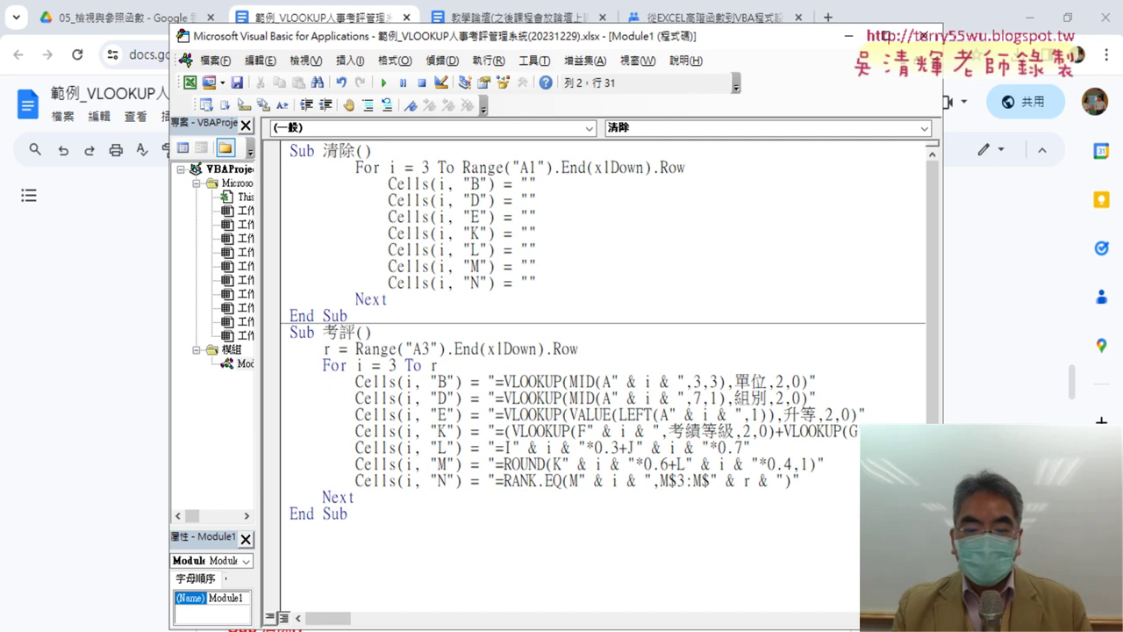
Back in Excel, check column A's last filled row, then clear the employee ID in A27.
key(alt+F11)
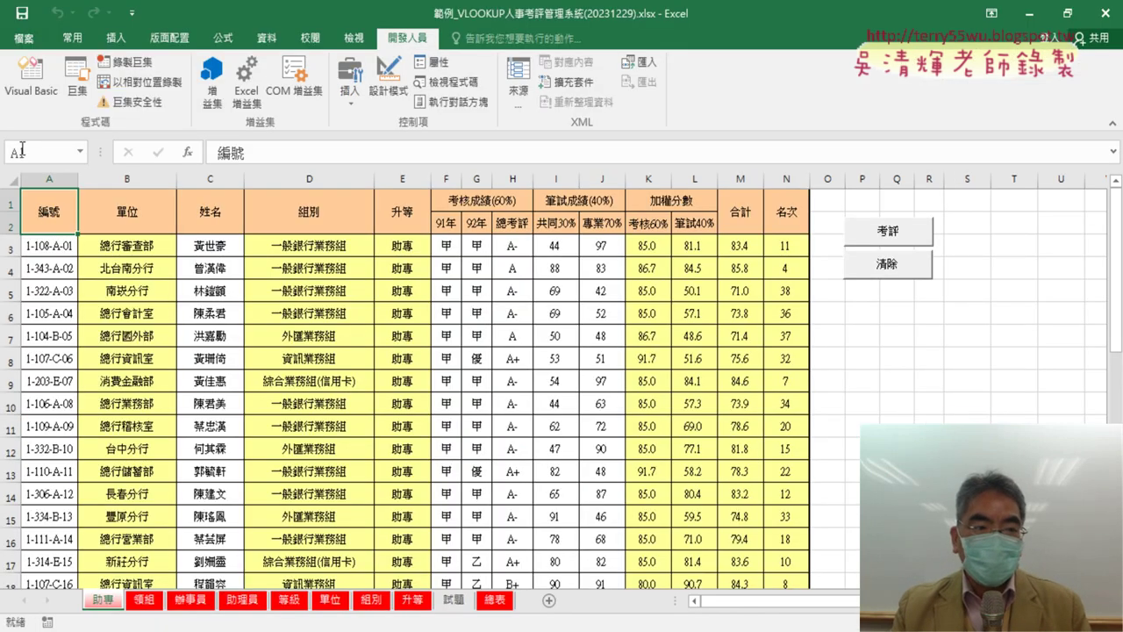
key(Down)
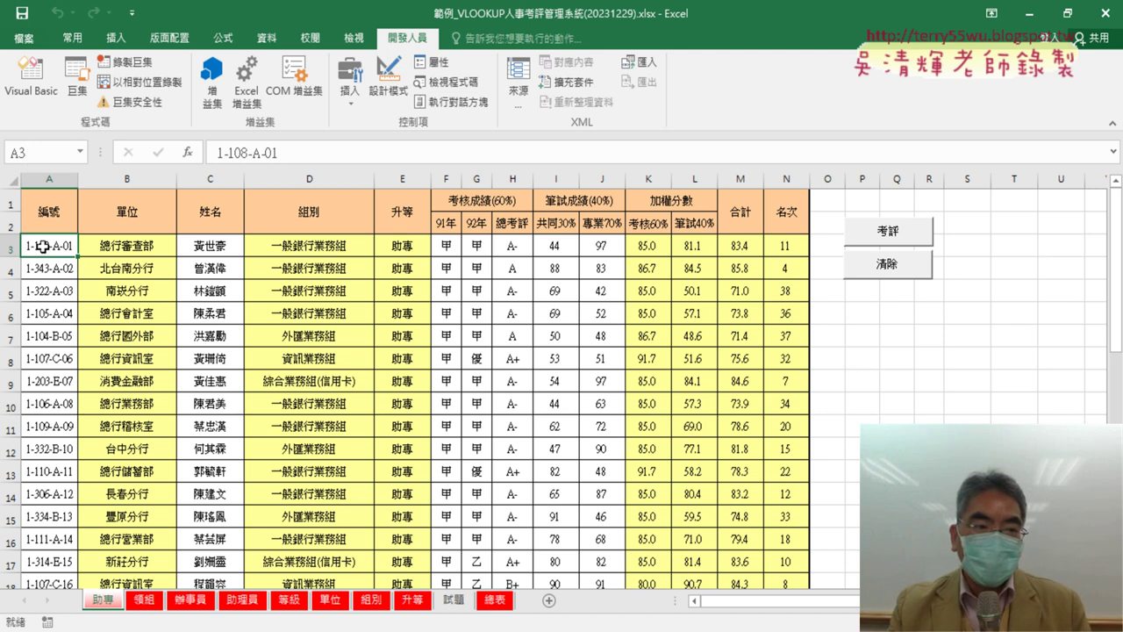
key(ctrl+Down)
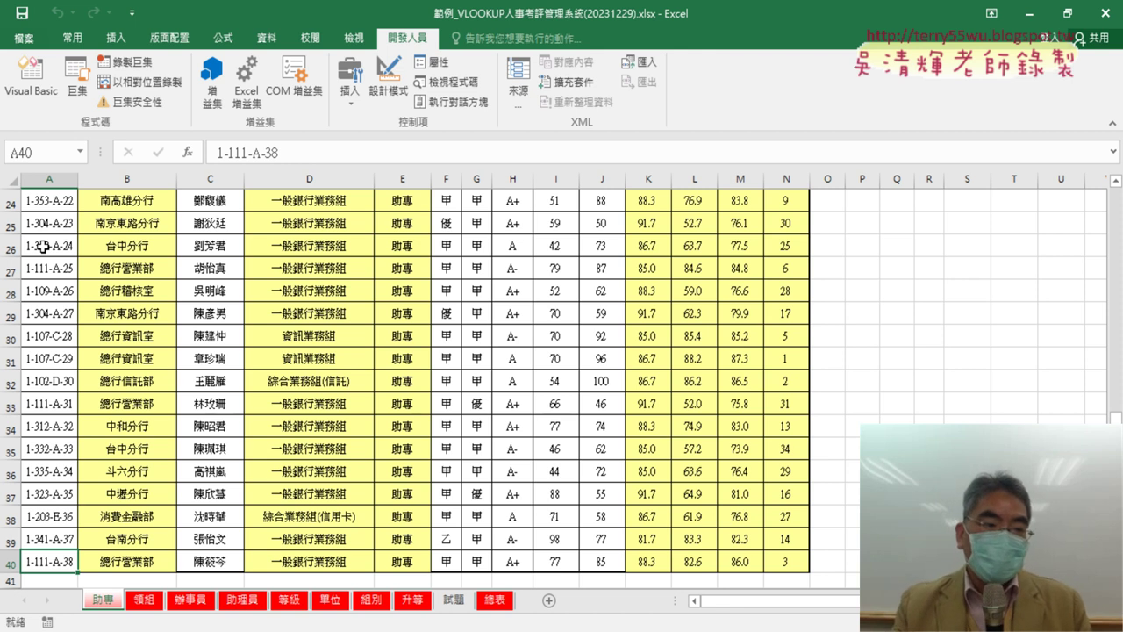
click(50, 269)
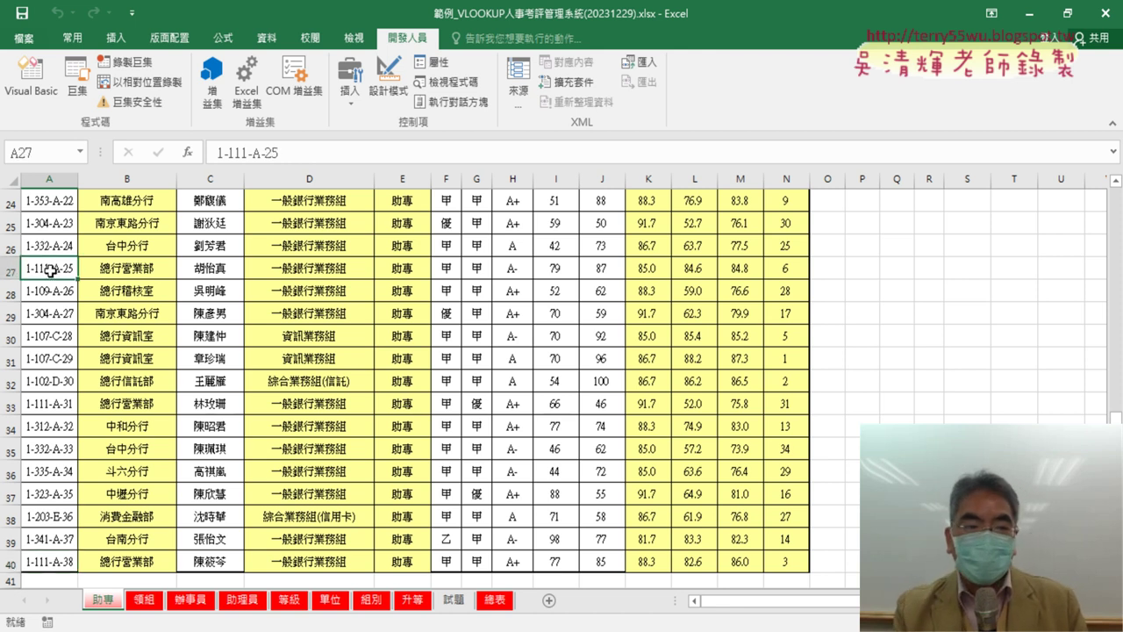
key(Delete)
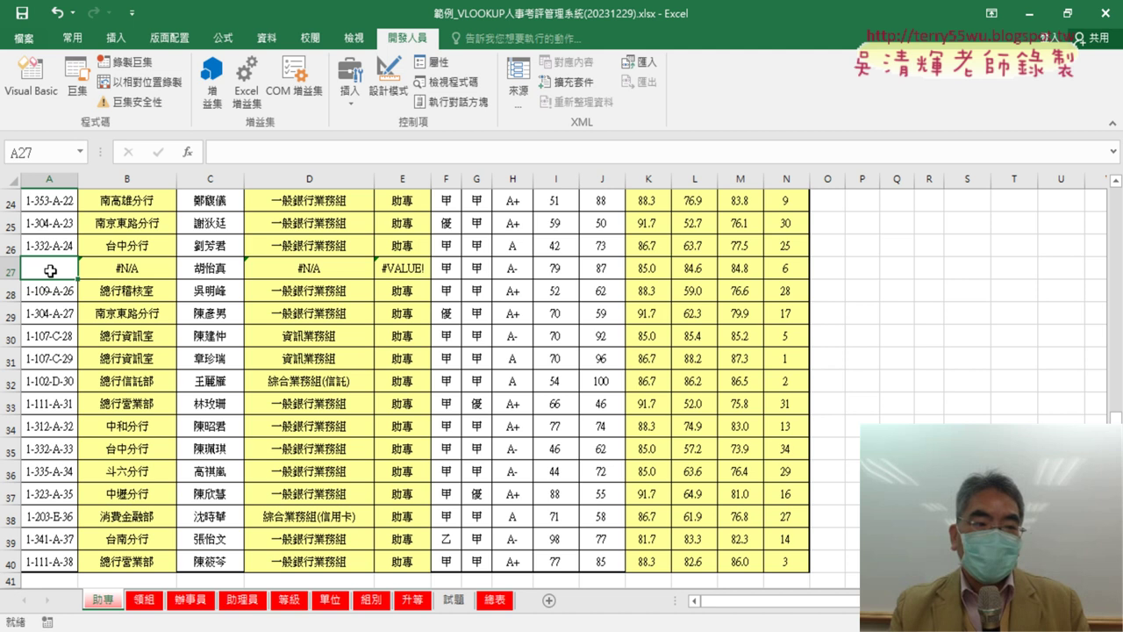
Confirm Ctrl+Down from A3 stops at A26, then undo to restore 1-111-A-25 in A27.
scroll(50, 269, up, 8)
click(46, 249)
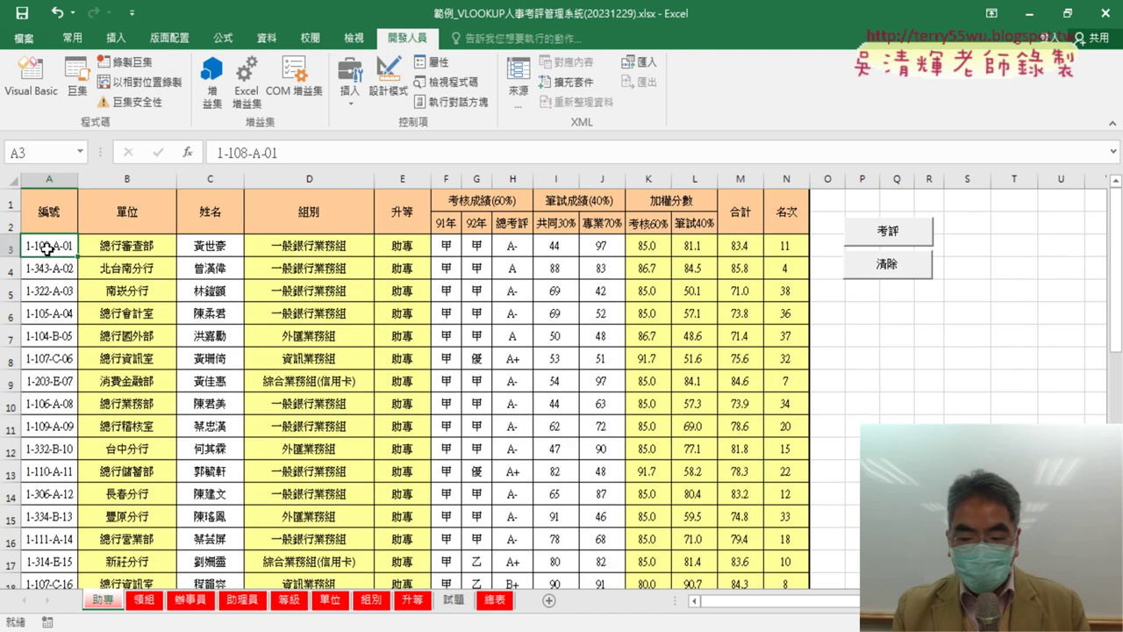
key(ctrl+Down)
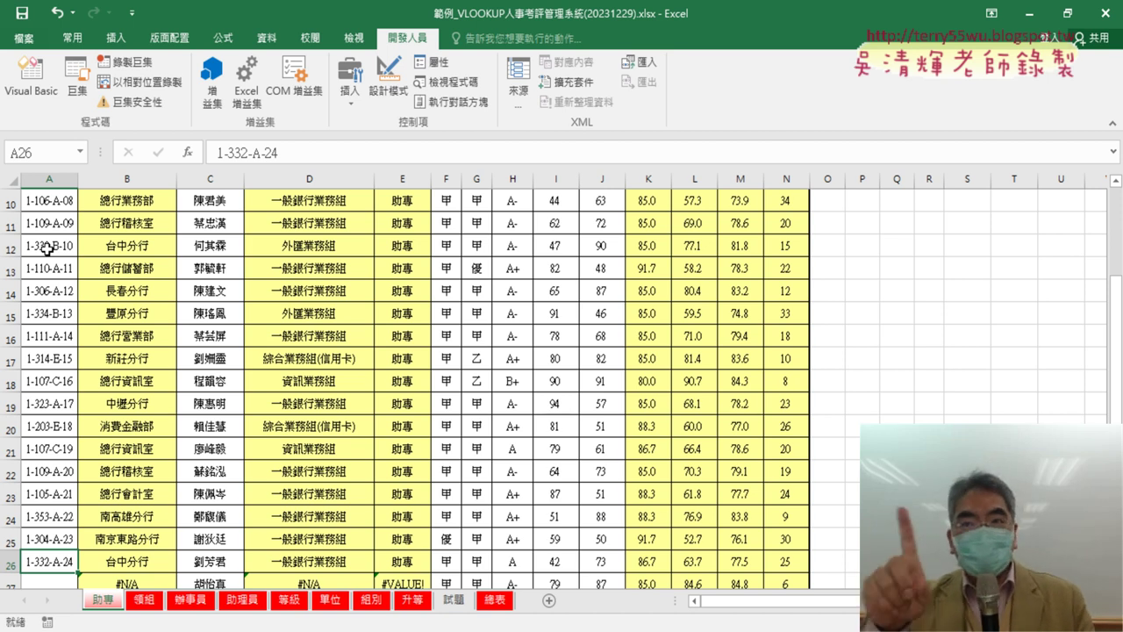
key(ctrl+z)
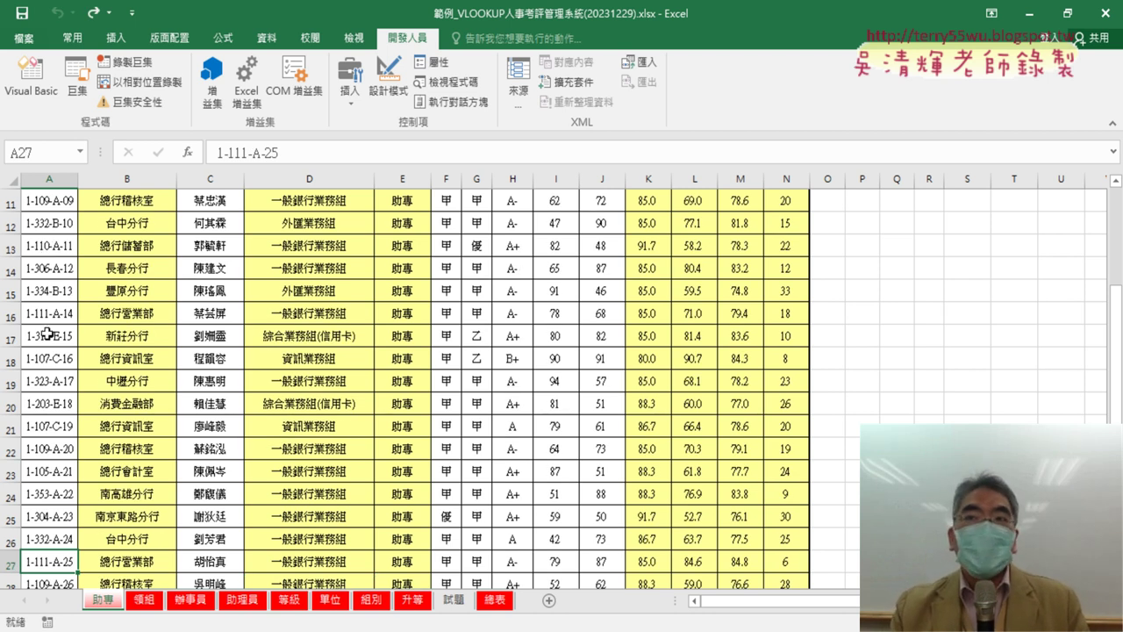
scroll(48, 379, down, 3)
scroll(48, 378, down, 2)
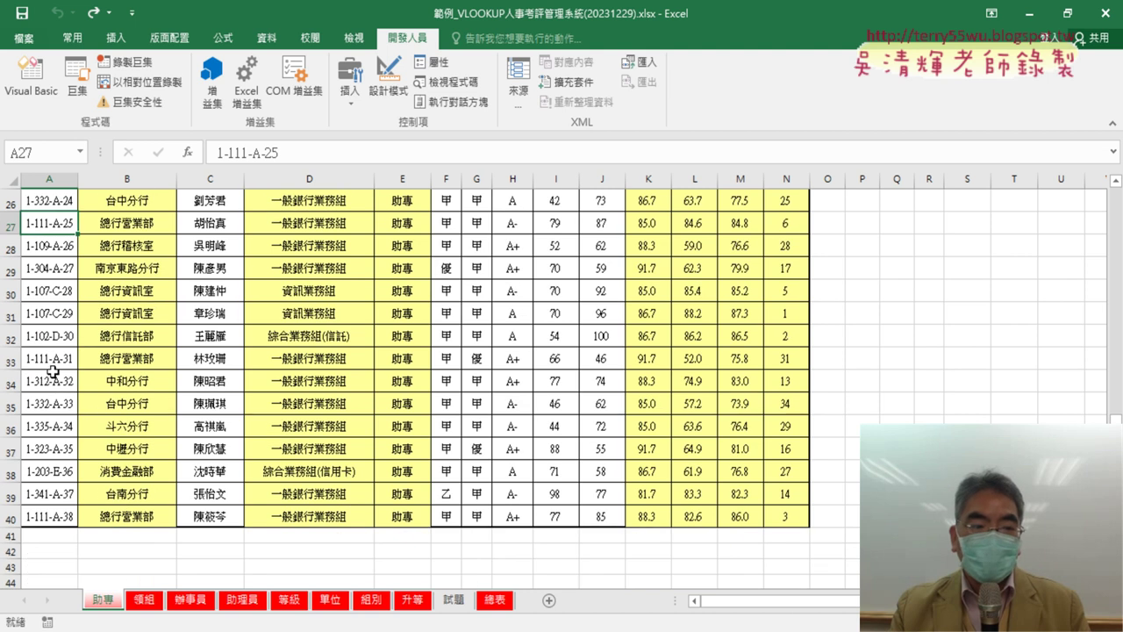
click(52, 520)
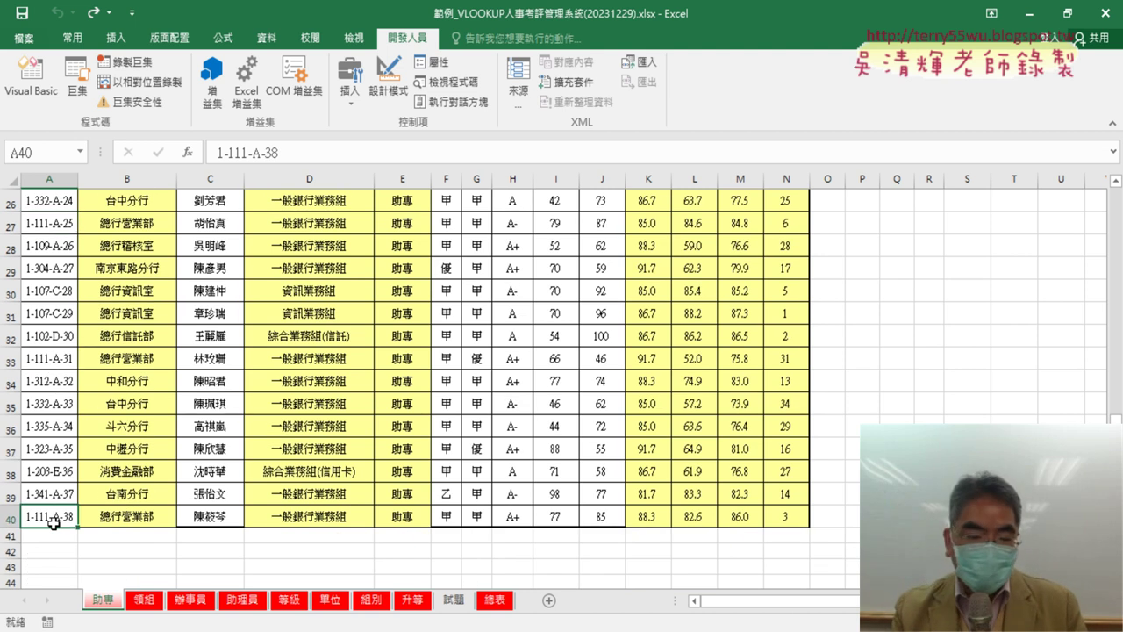
key(ctrl+Down)
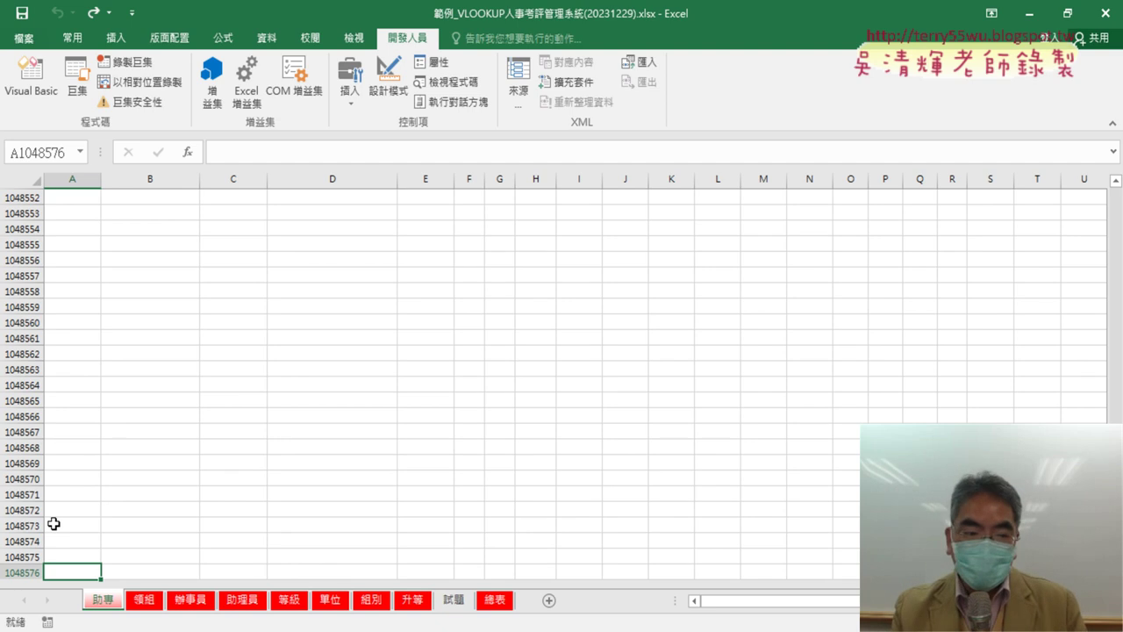
key(ctrl+Up)
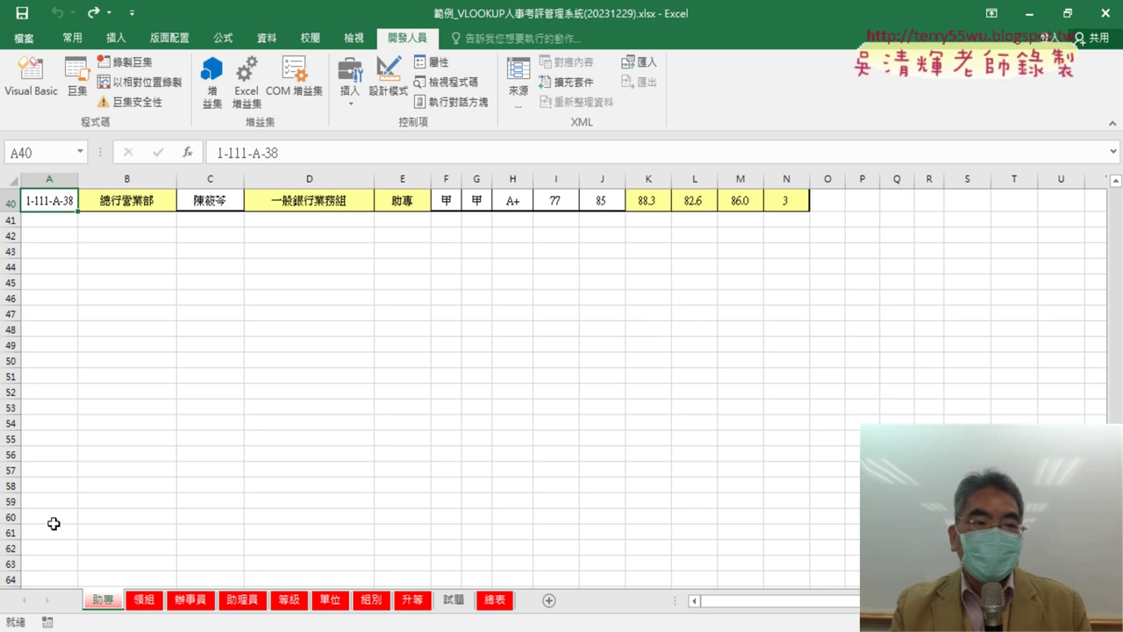
In the VBA editor, copy Range("A3").End(xlDown).Row from the 考評 macro's r = line.
click(31, 77)
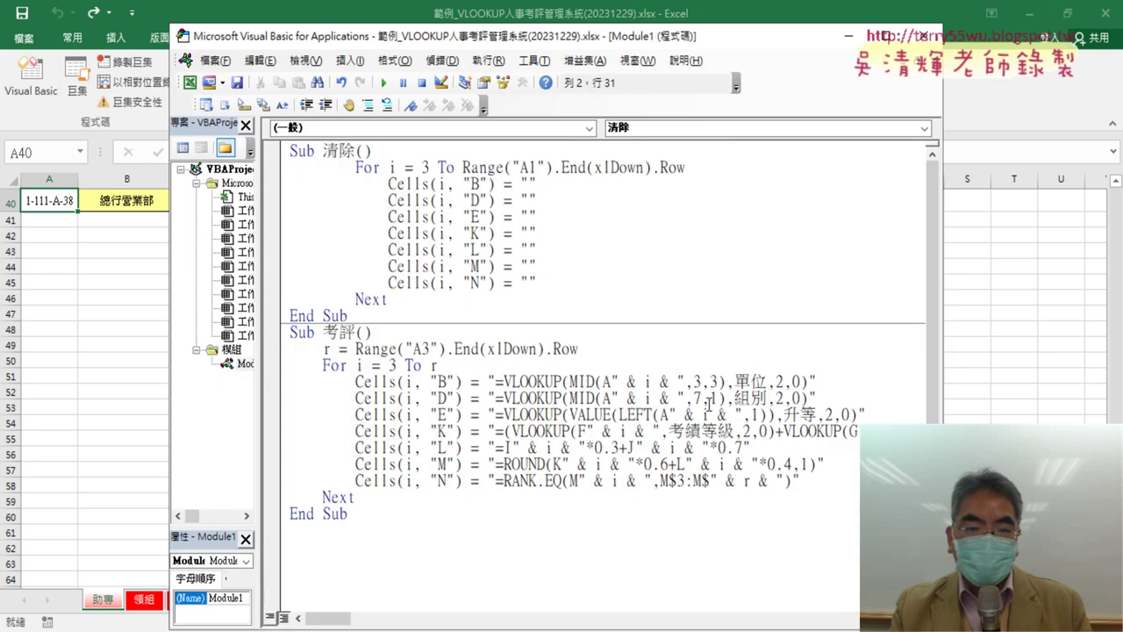
drag(941, 325, 1028, 325)
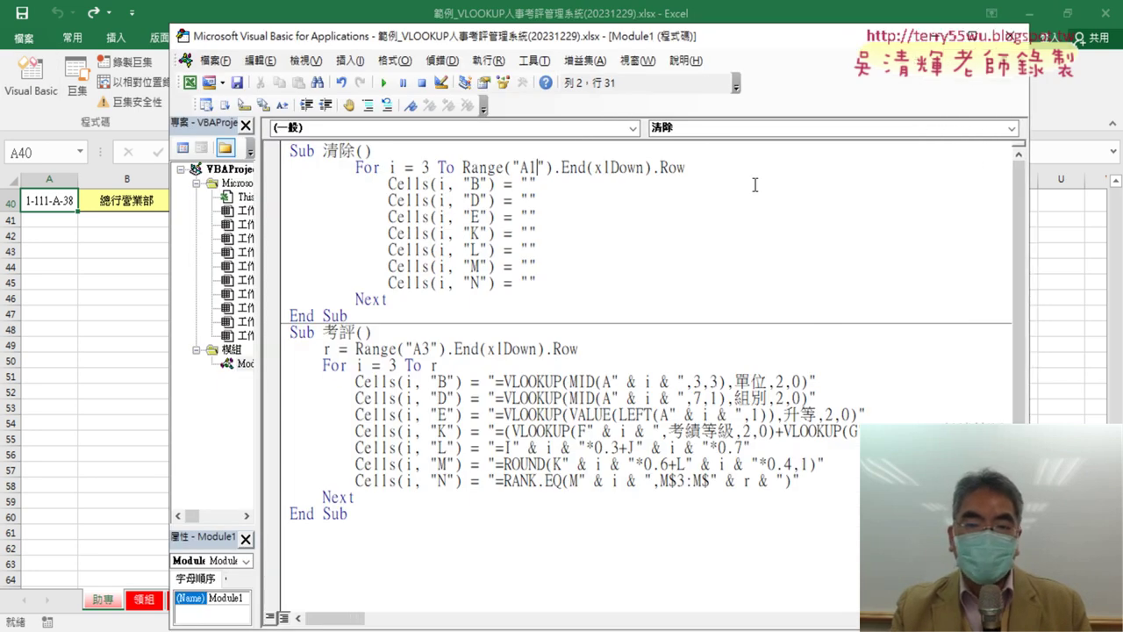
drag(686, 167, 463, 175)
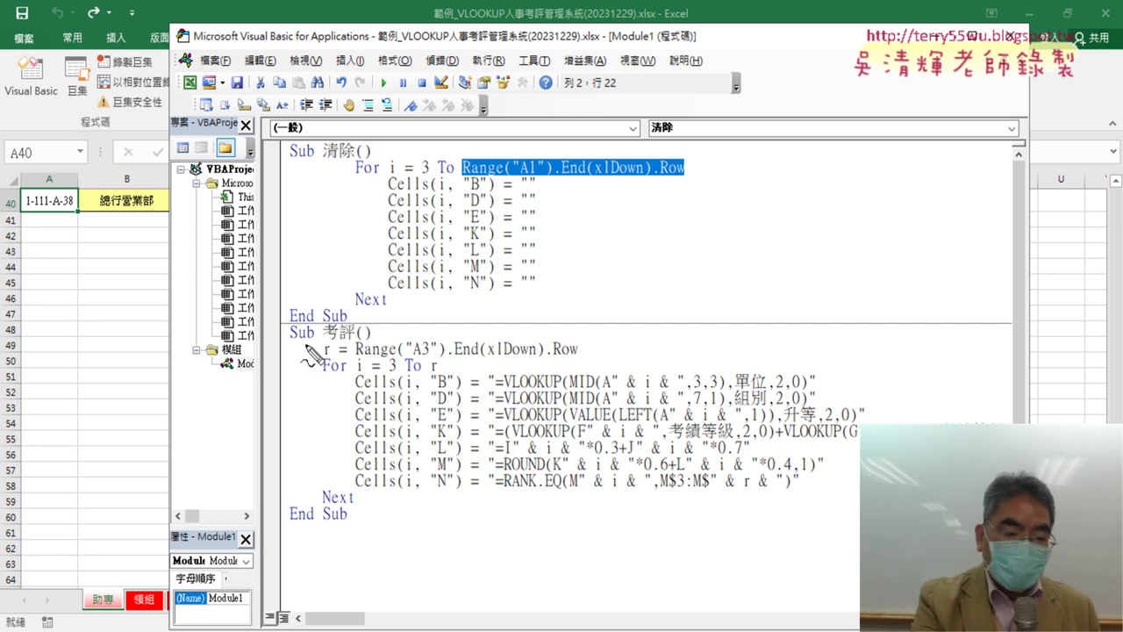
key(super+space)
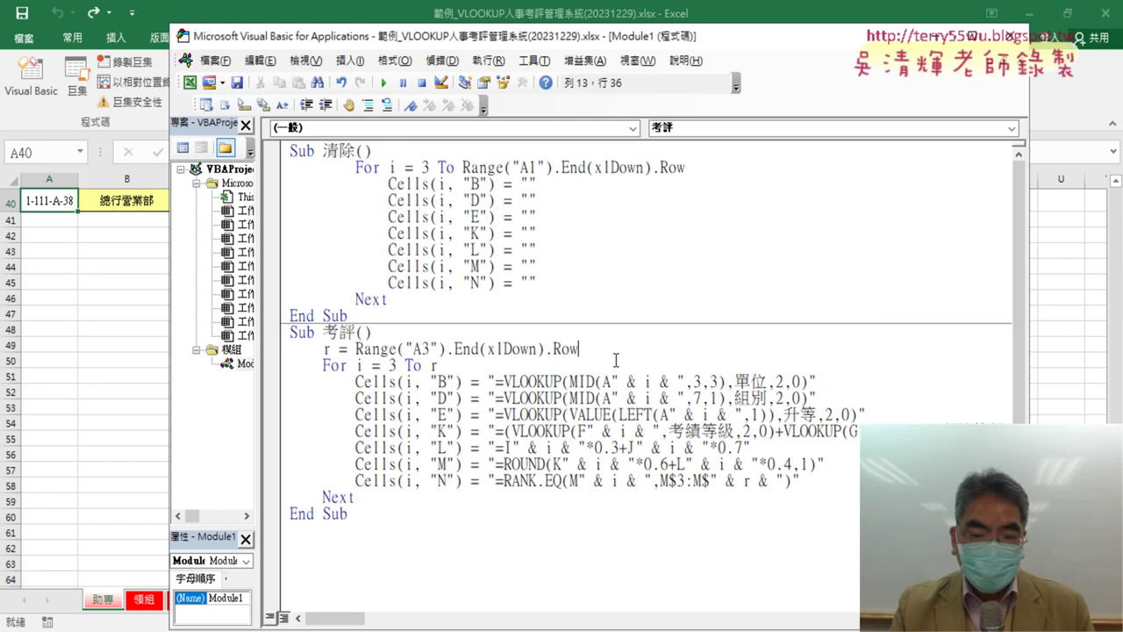
drag(614, 351, 354, 350)
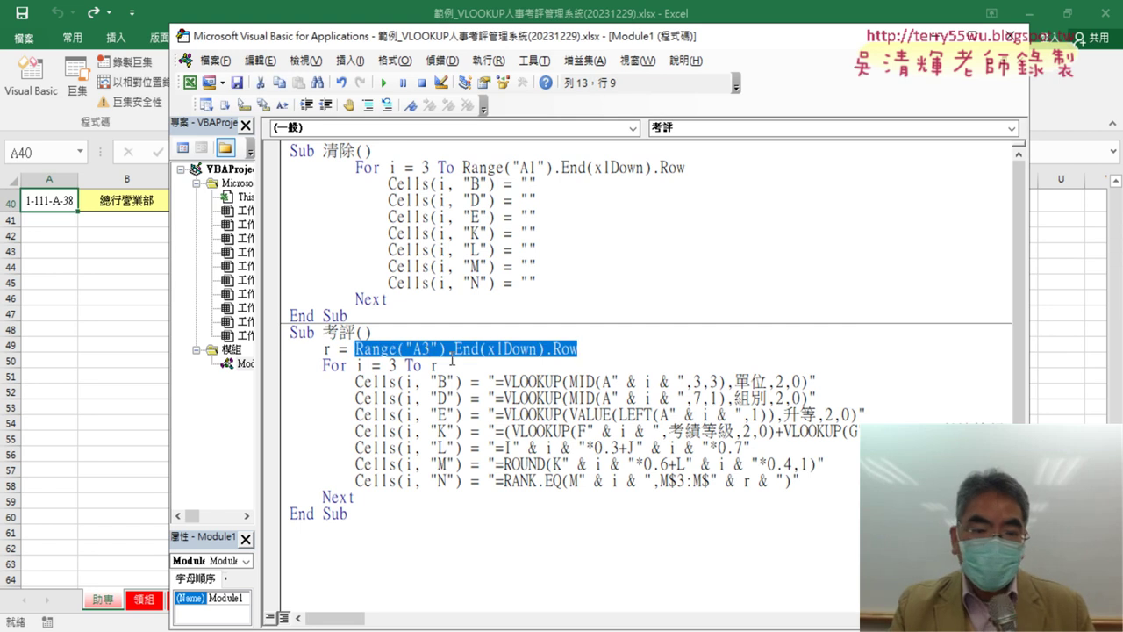
key(ctrl+c)
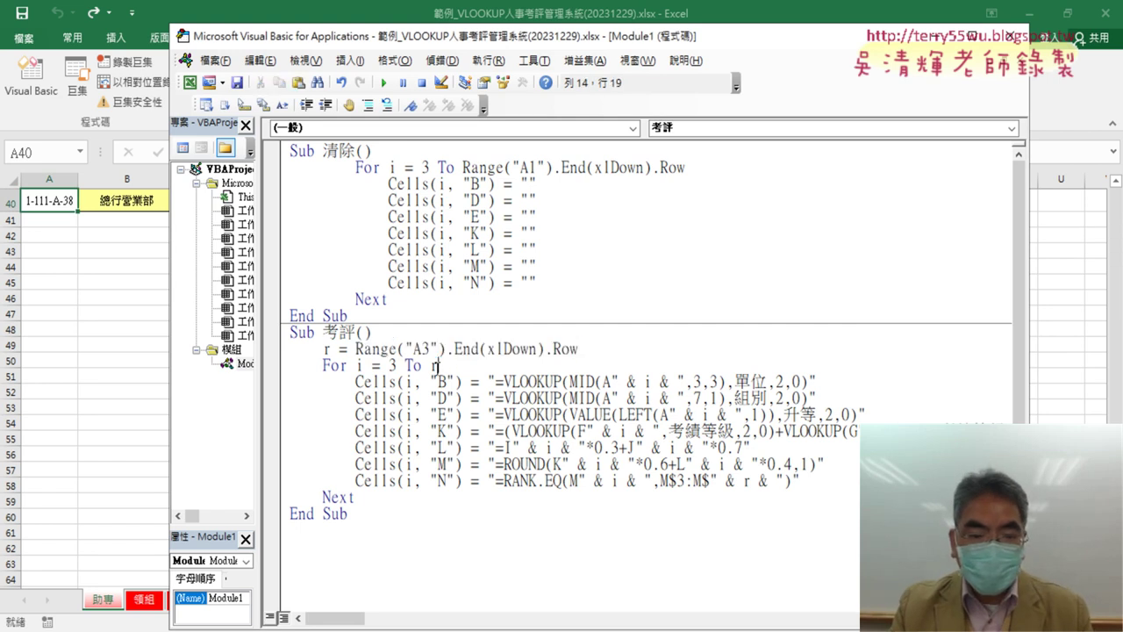
Replace r with Range("A3").End(xlDown).Row in the For line and the RANK.EQ formula.
double_click(432, 365)
key(ctrl+v)
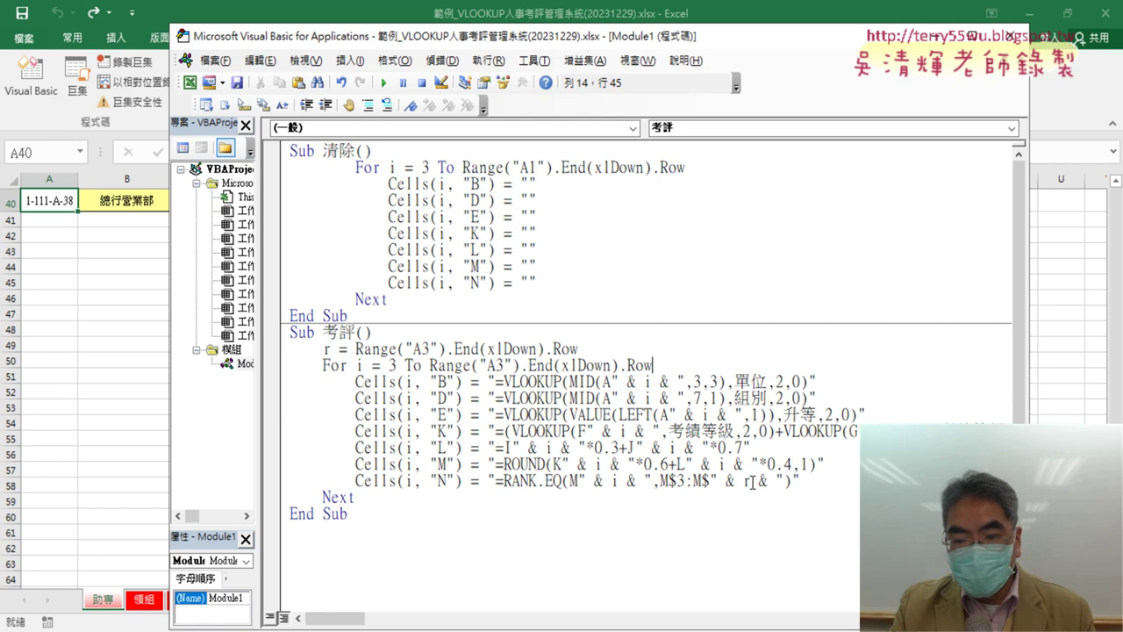
double_click(745, 481)
key(ctrl+v)
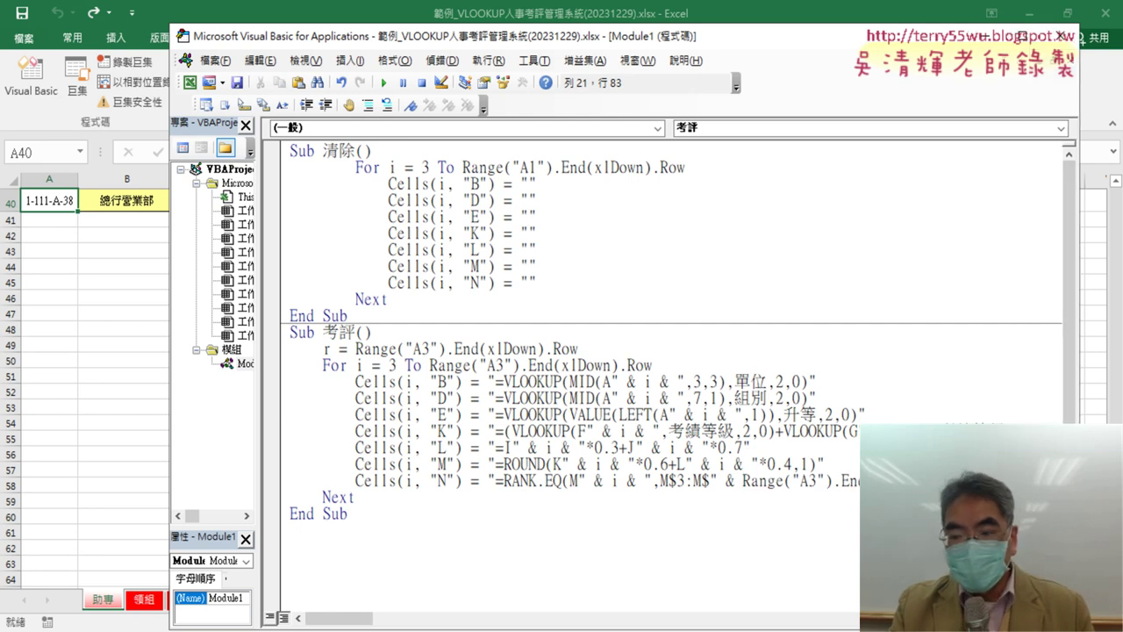
key(shift+Left)
key(shift+Left)
key(shift+Left)
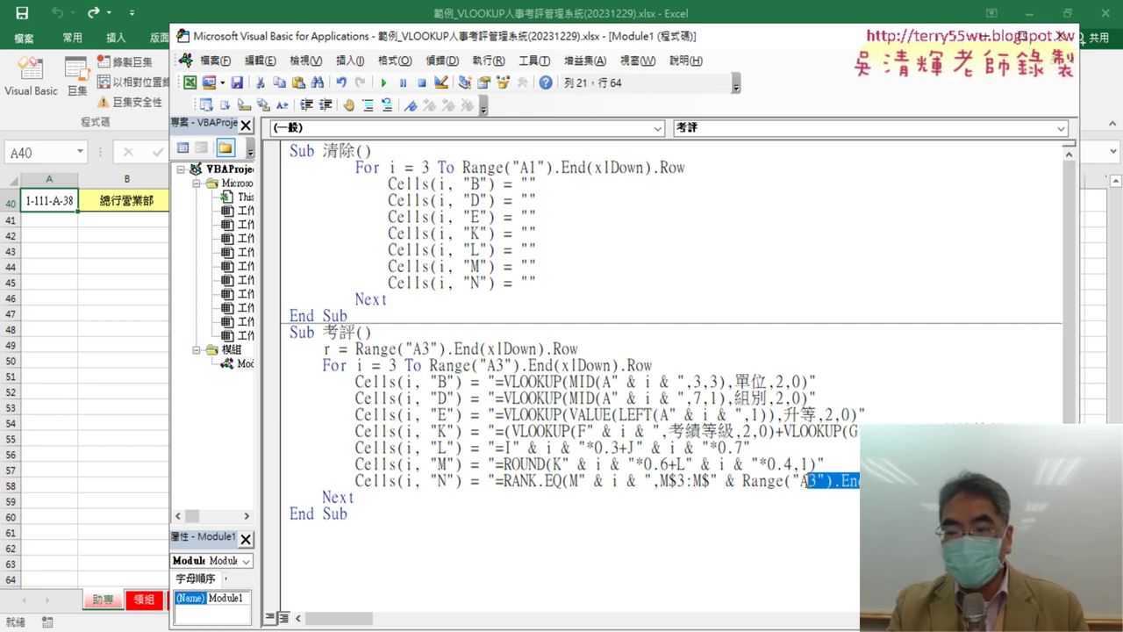
drag(882, 480, 745, 485)
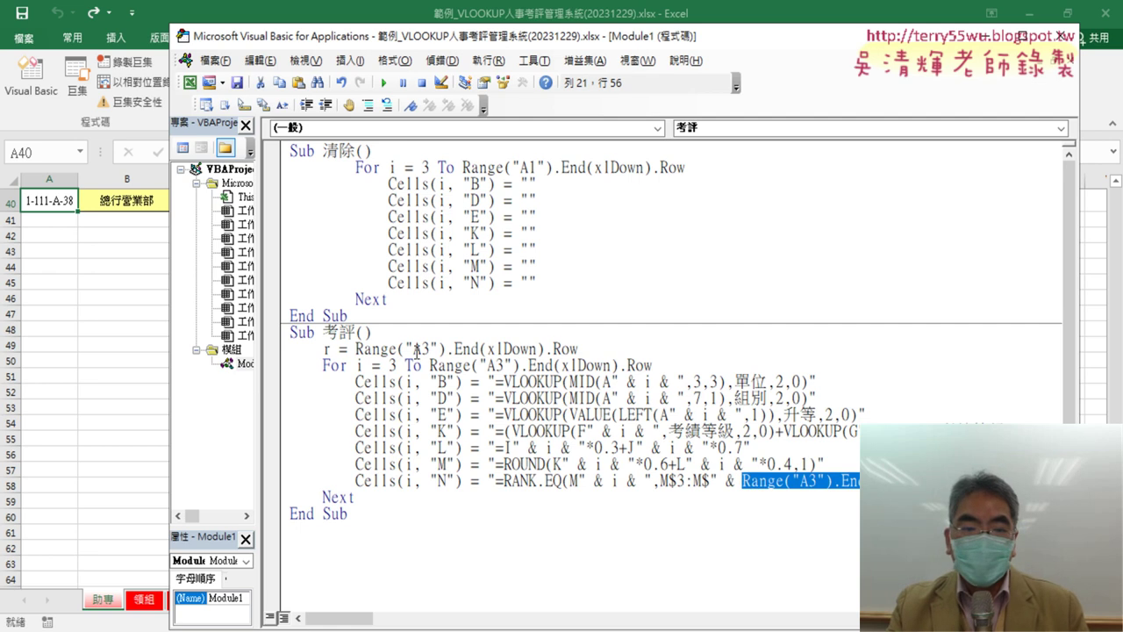
drag(585, 350, 273, 341)
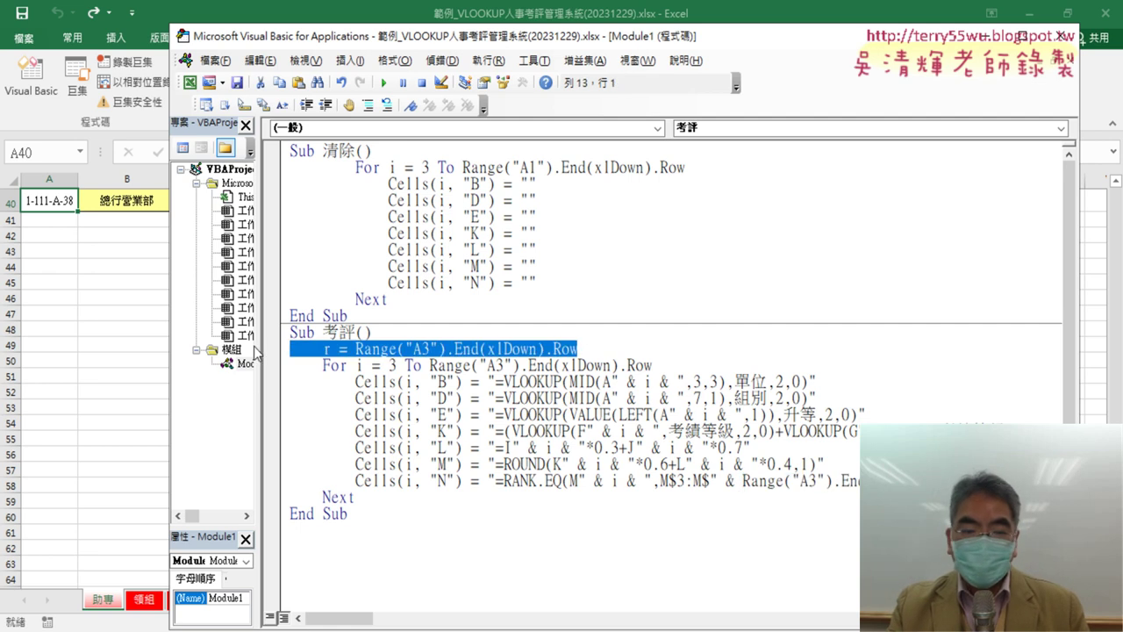
Delete the r = Range("A3").End(xlDown).Row line so 考評 starts with the For loop.
key(Delete)
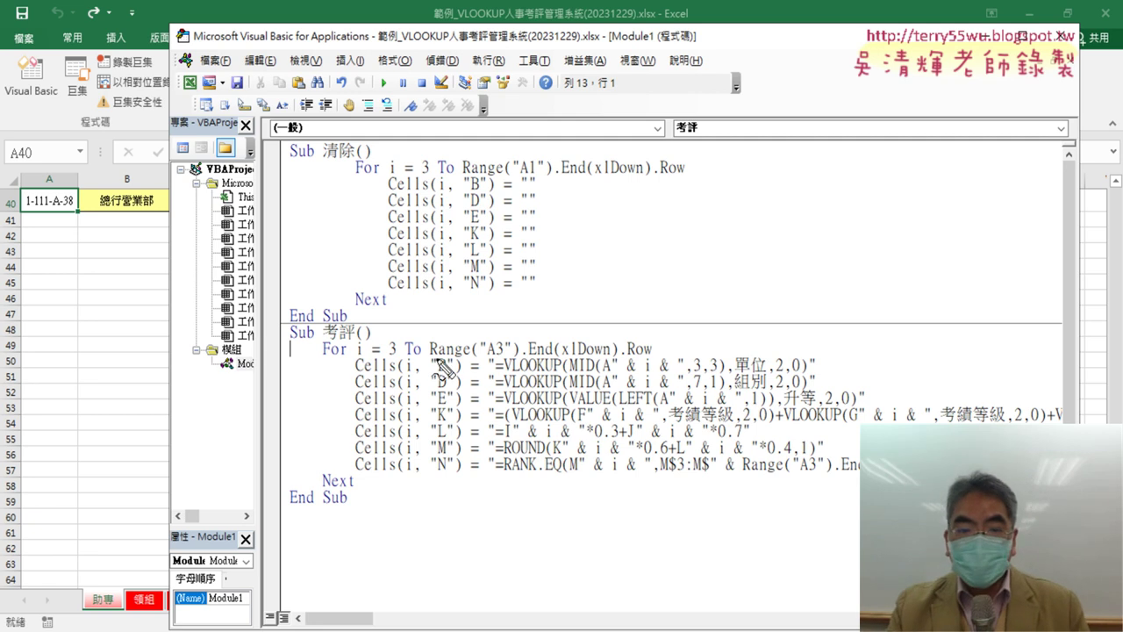
drag(442, 368, 428, 337)
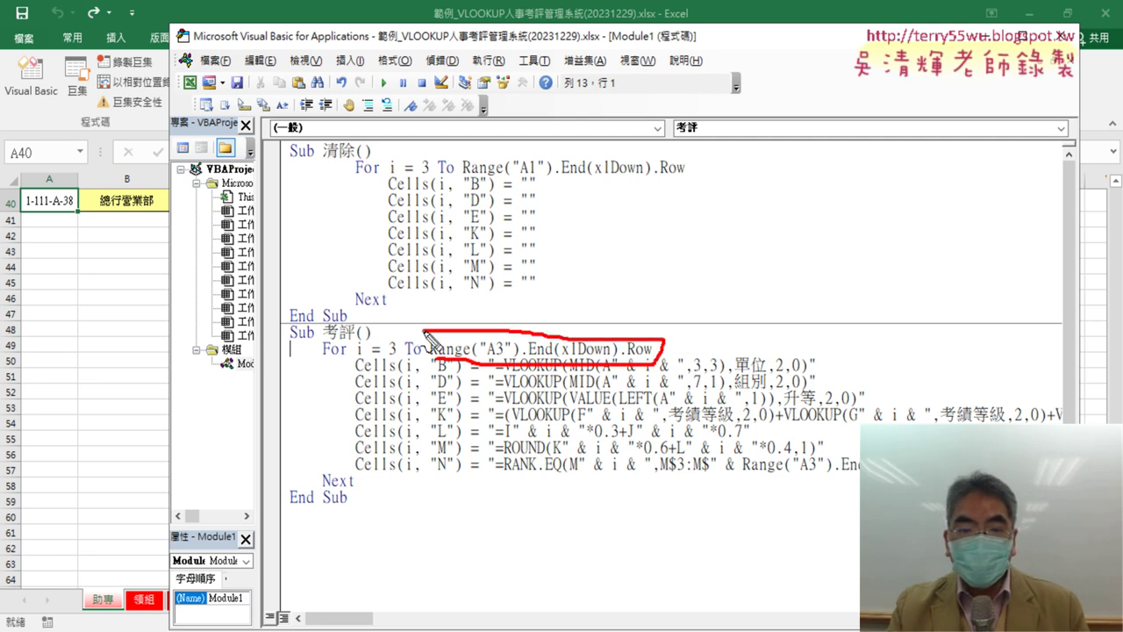
drag(750, 471, 860, 469)
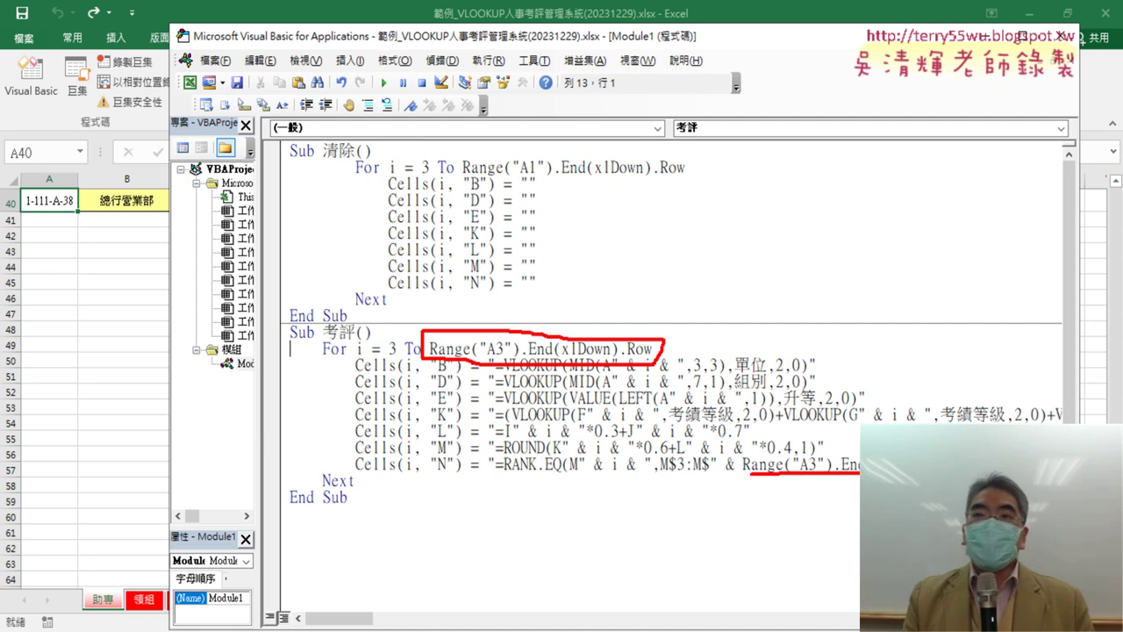
key(Escape)
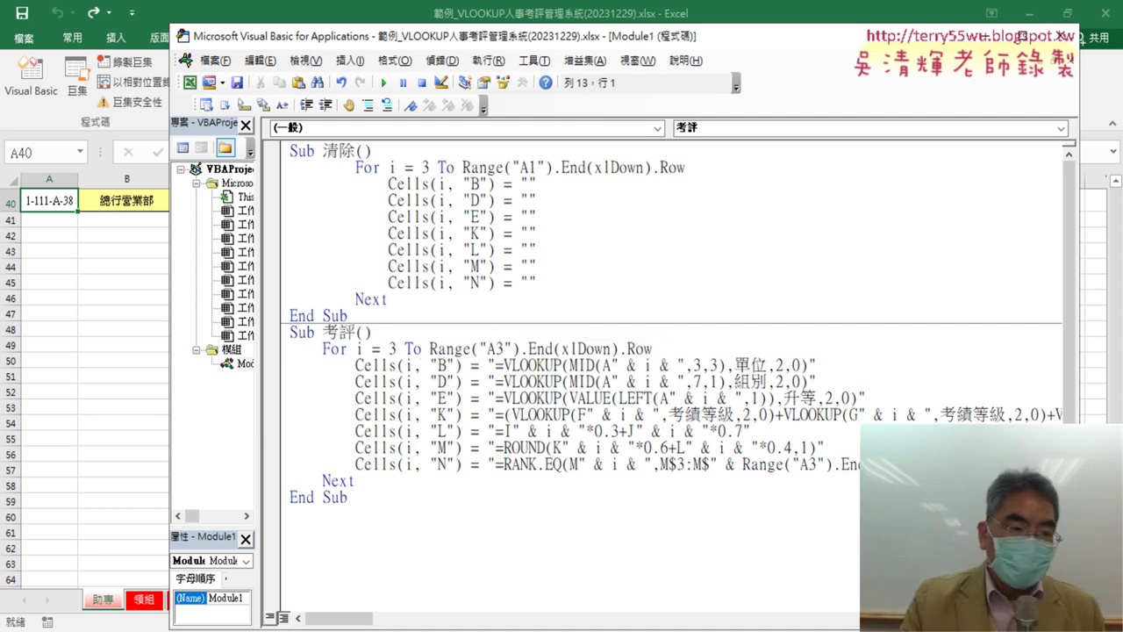
Run the 清除 macro from A1 and see it empty only row 3's unit, group, grade and score cells.
click(107, 604)
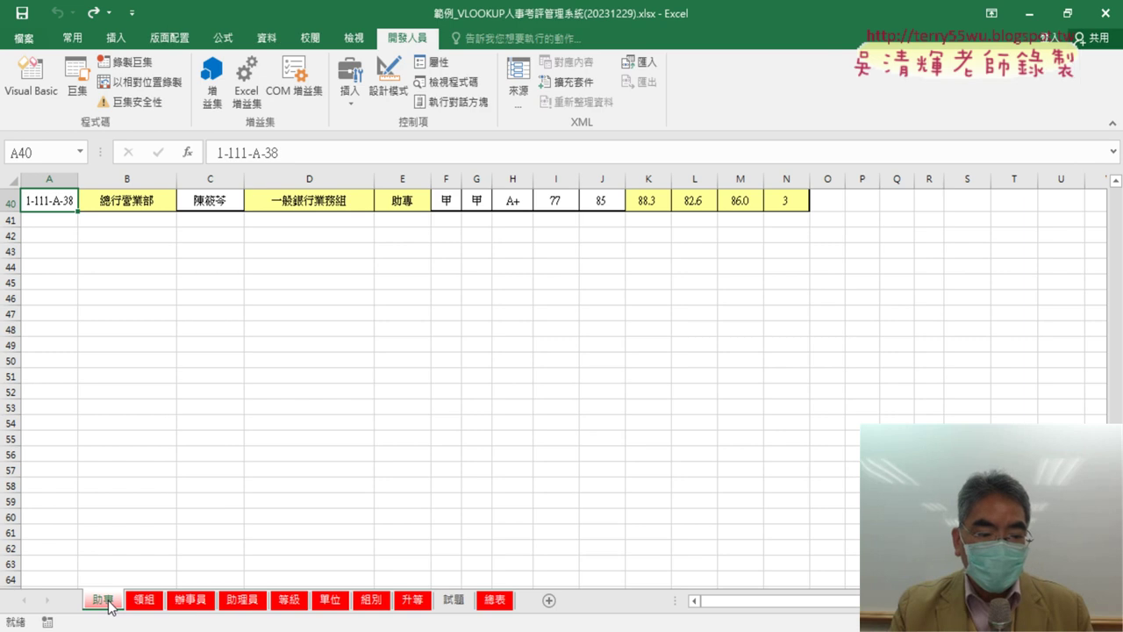
click(31, 77)
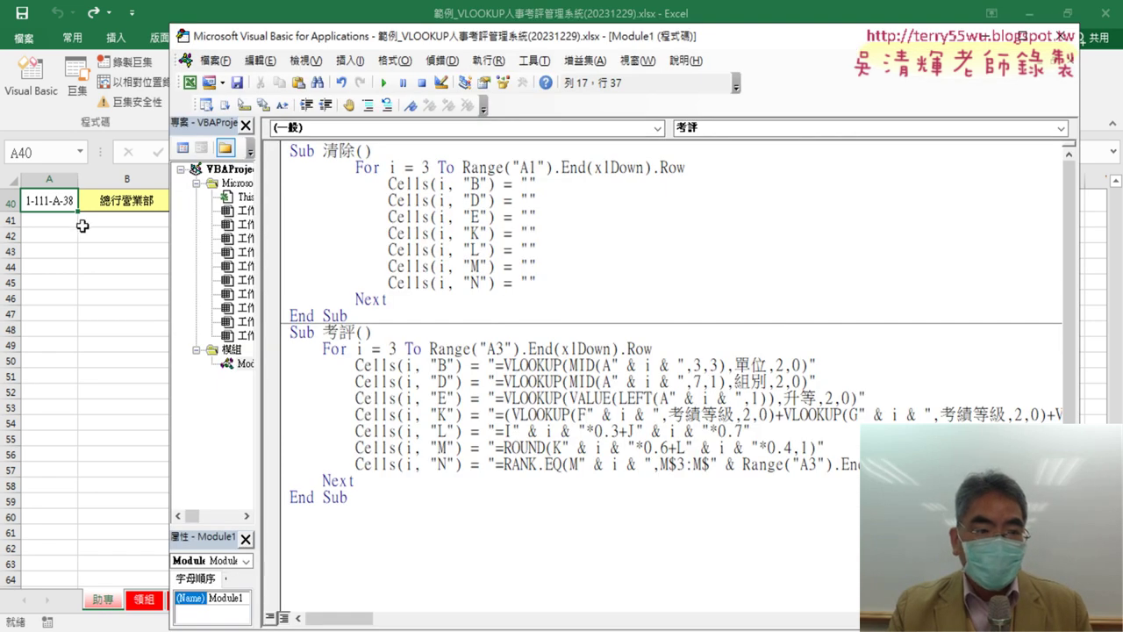
click(44, 202)
key(ctrl+Home)
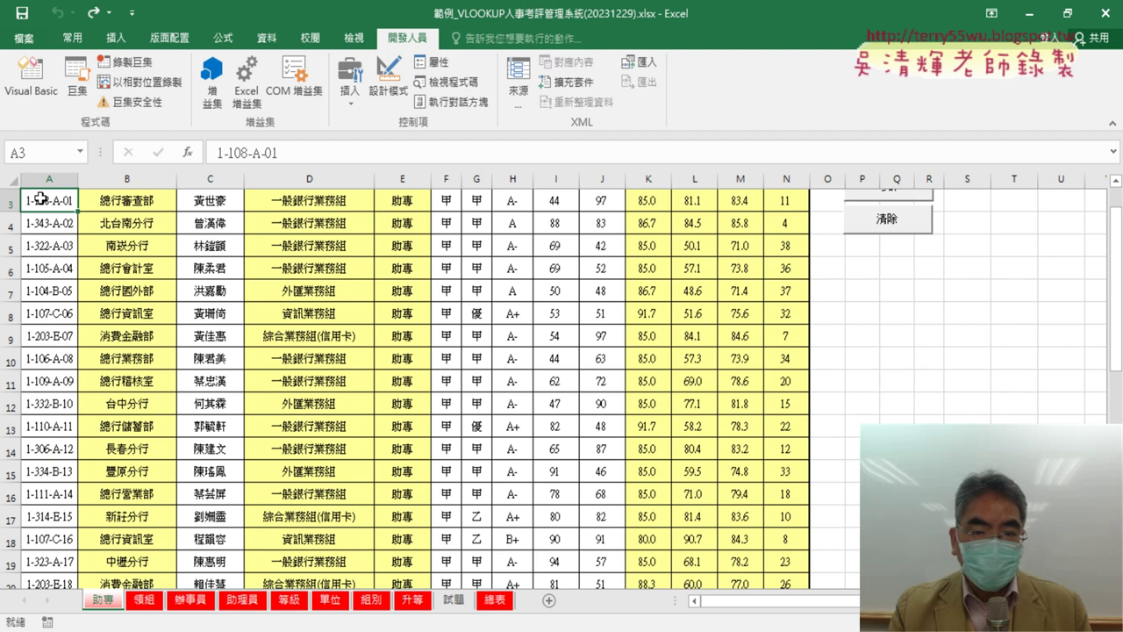
click(884, 272)
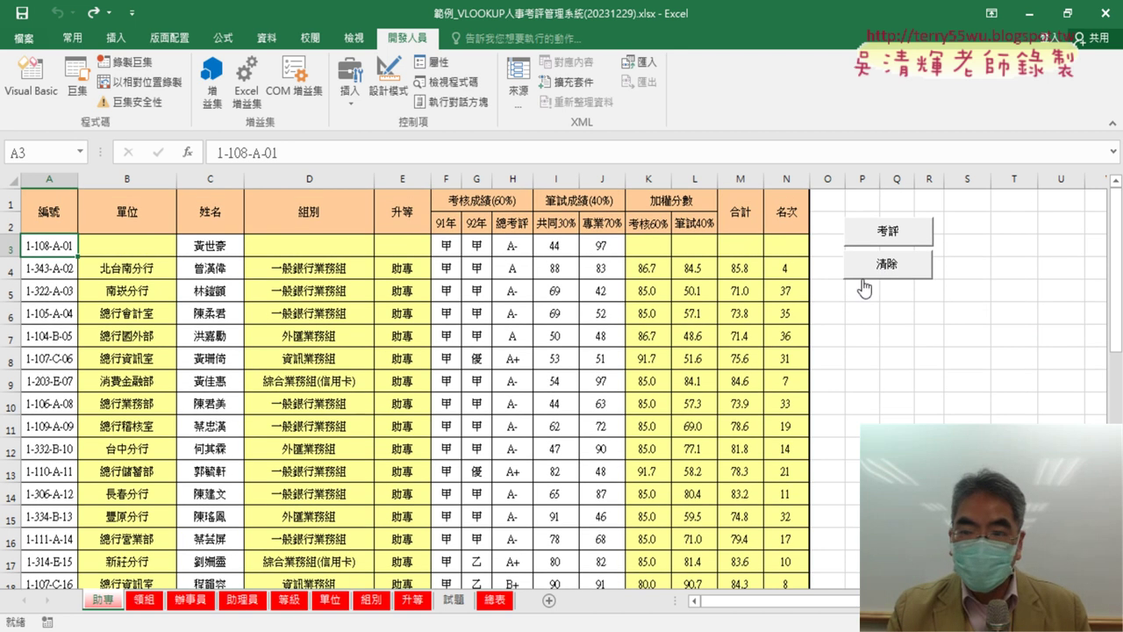
click(49, 91)
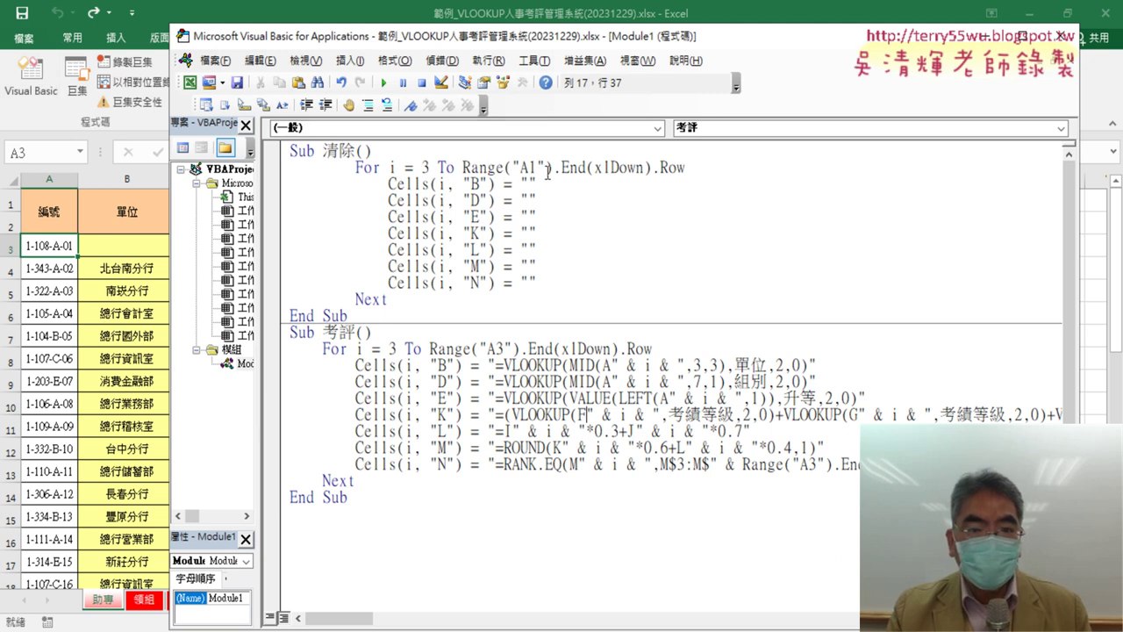
Restore Range("A3") in the 清除 loop, then rerun 清除 and 考評 to refill every row.
drag(537, 172, 528, 172)
text(3)
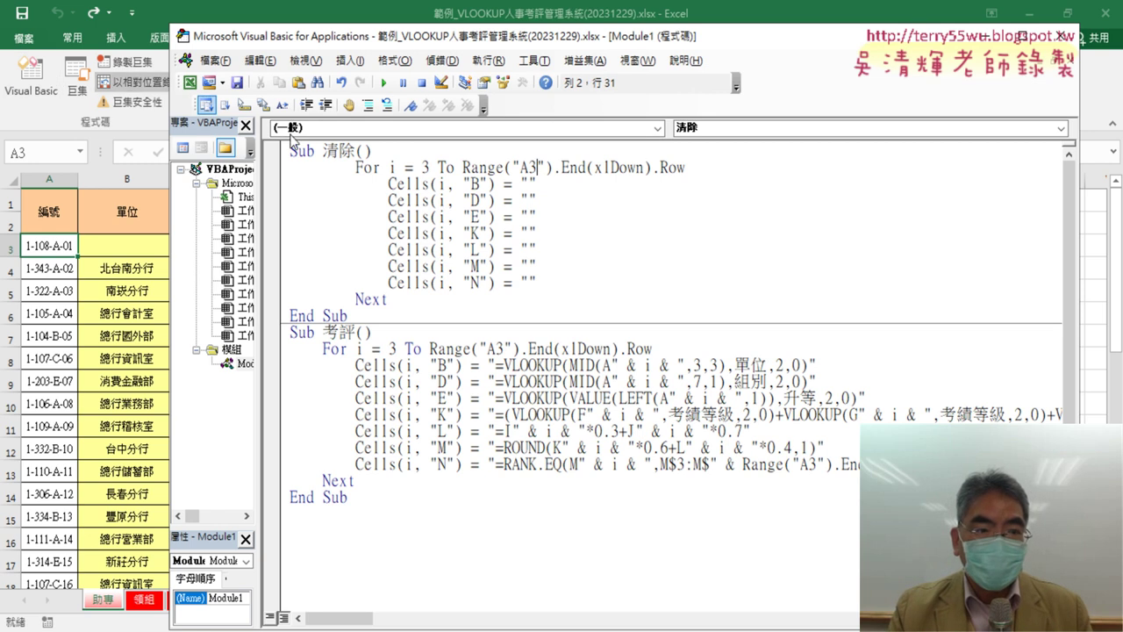
click(122, 220)
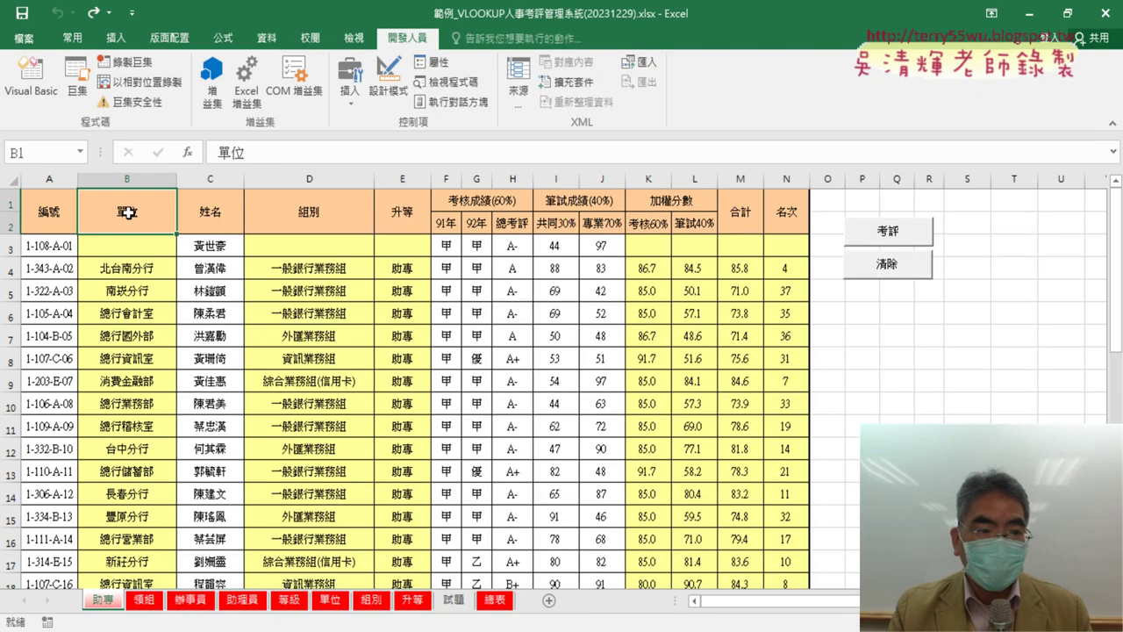
click(909, 267)
click(903, 236)
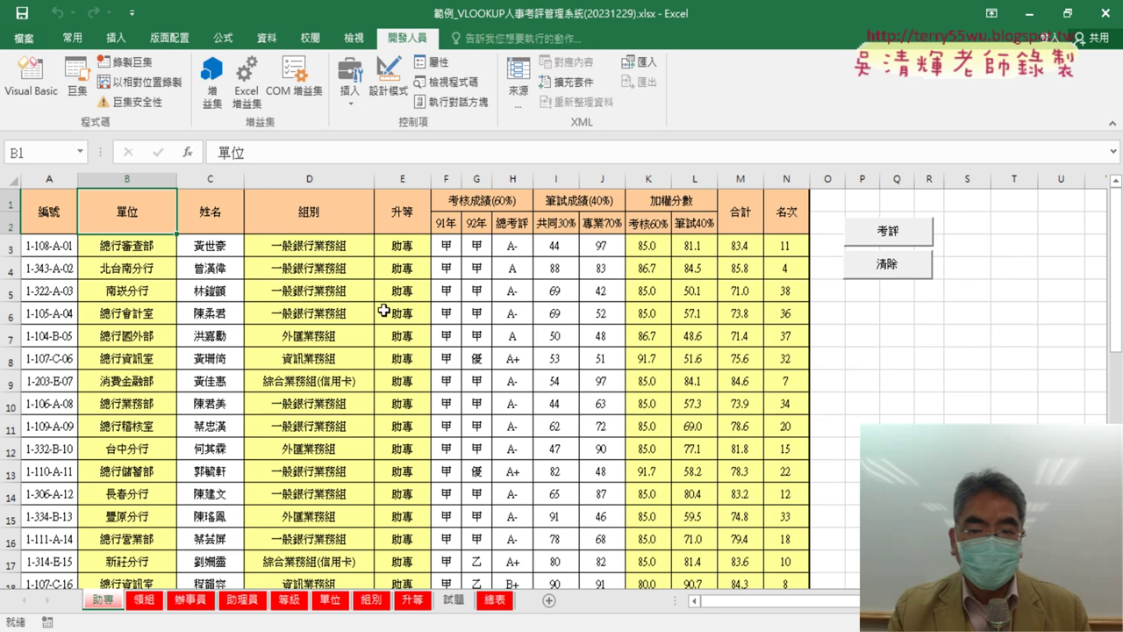
scroll(385, 305, down, 4)
scroll(385, 305, up, 1)
scroll(385, 305, up, 3)
Inspect the M3 and N3 formulas, then widen the VBA code window to show the long 考評 lines.
click(787, 250)
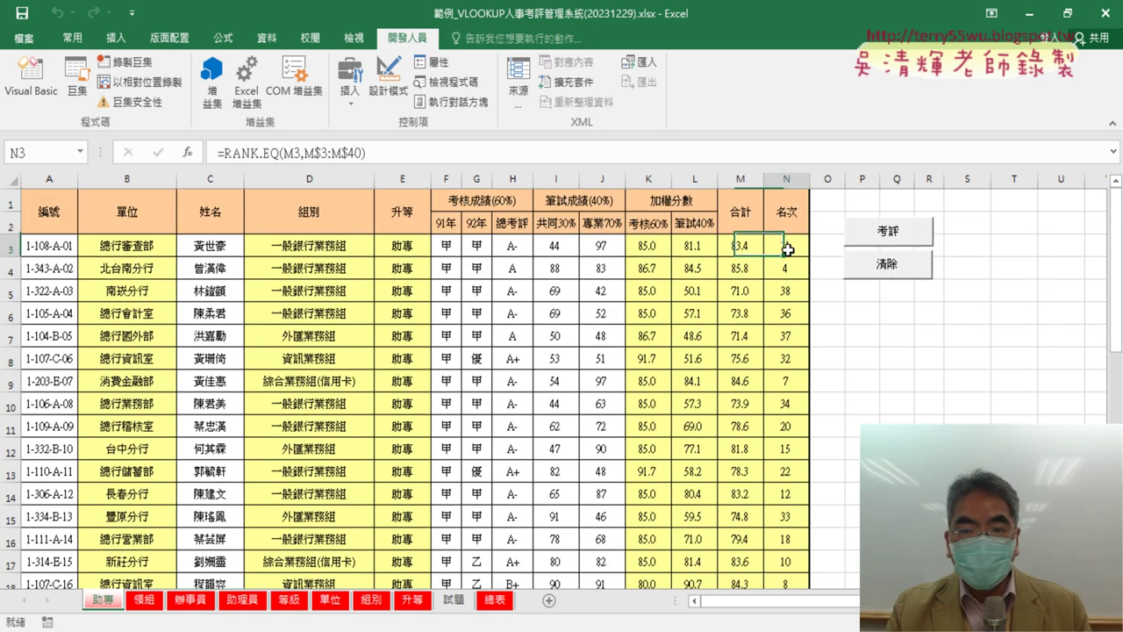
click(744, 252)
click(31, 77)
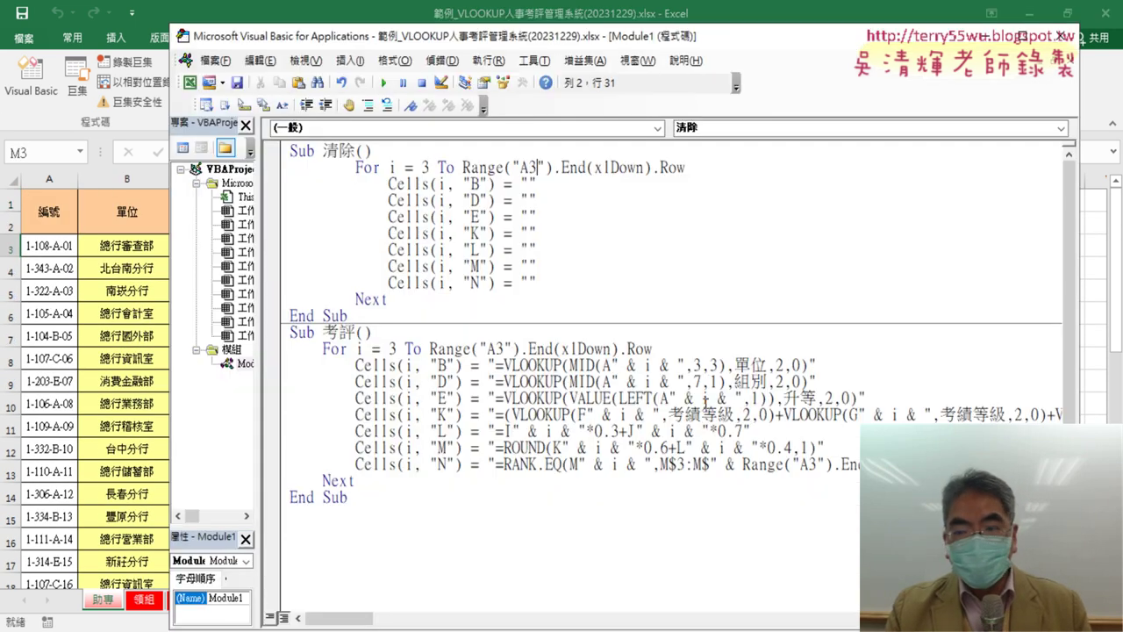
drag(754, 36, 601, 31)
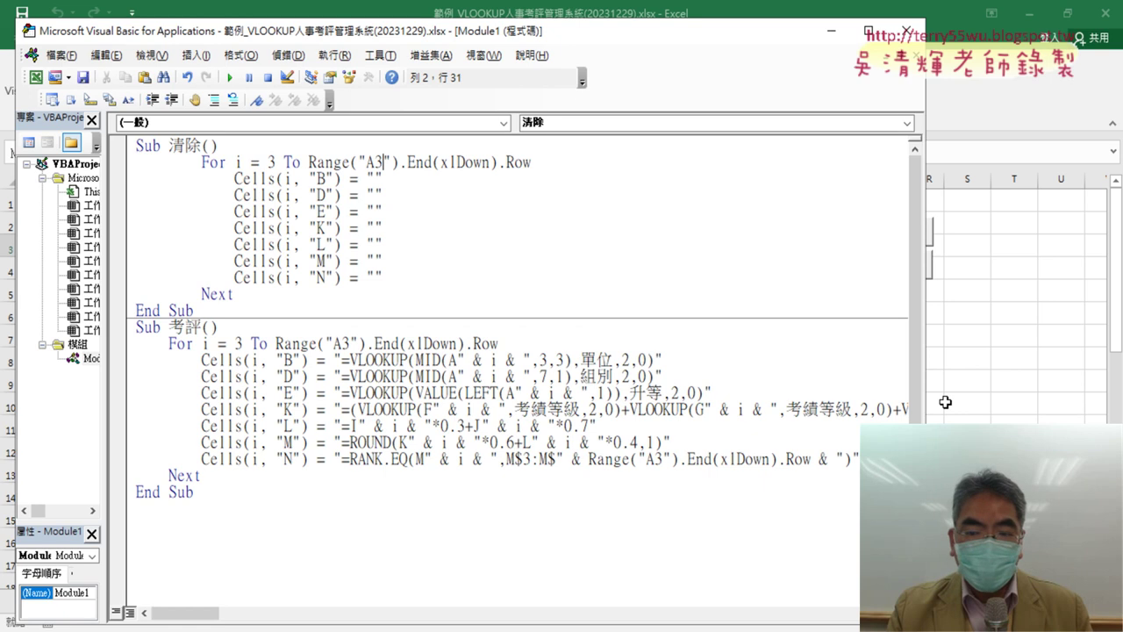
drag(928, 402, 1027, 402)
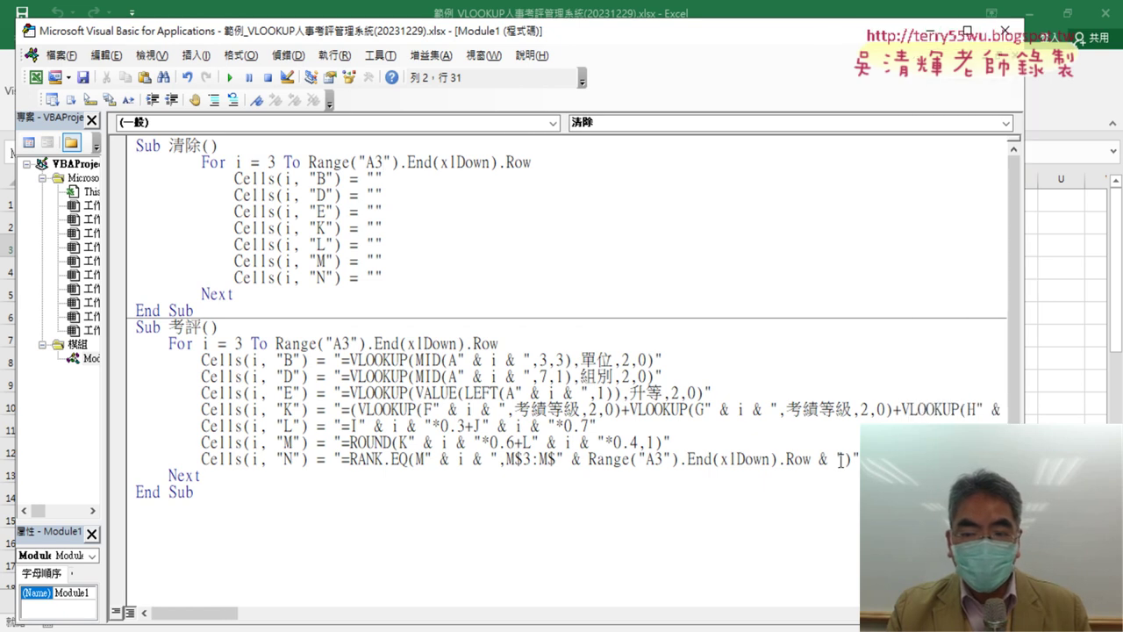
drag(809, 458, 588, 459)
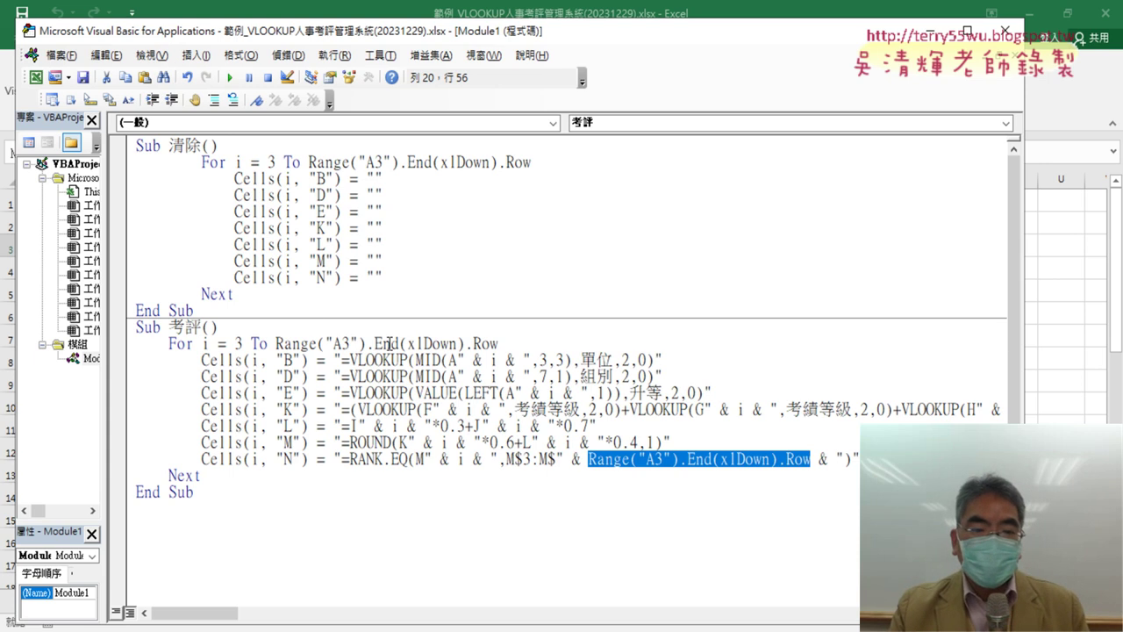
Add an r line beneath the 考評 Sub header to hold the last data row.
click(333, 327)
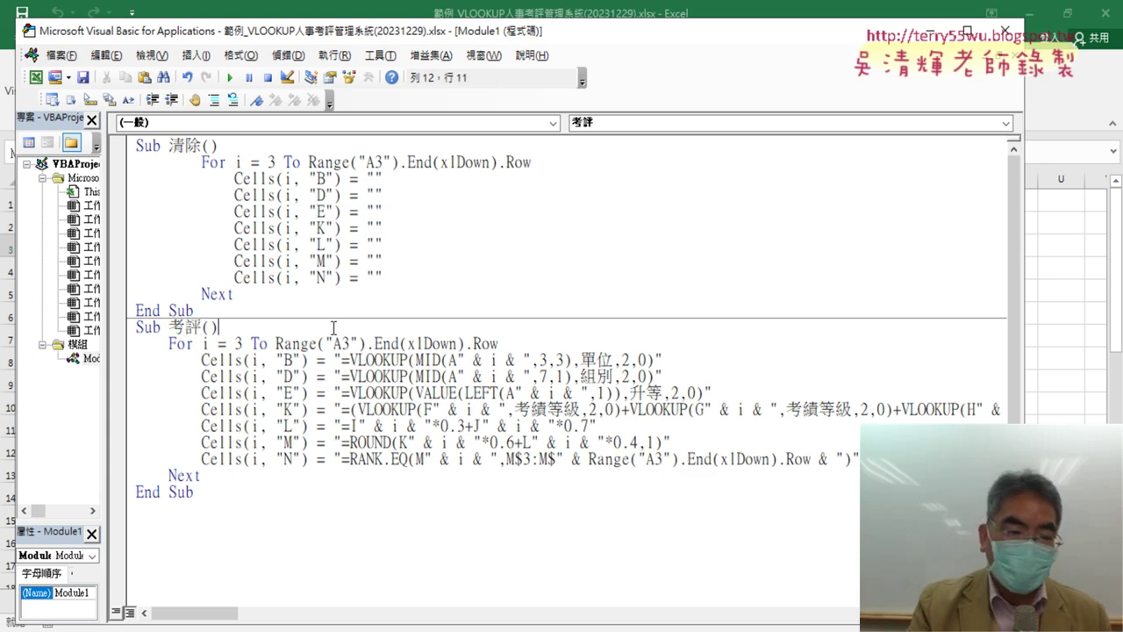
key(Return)
key(Tab)
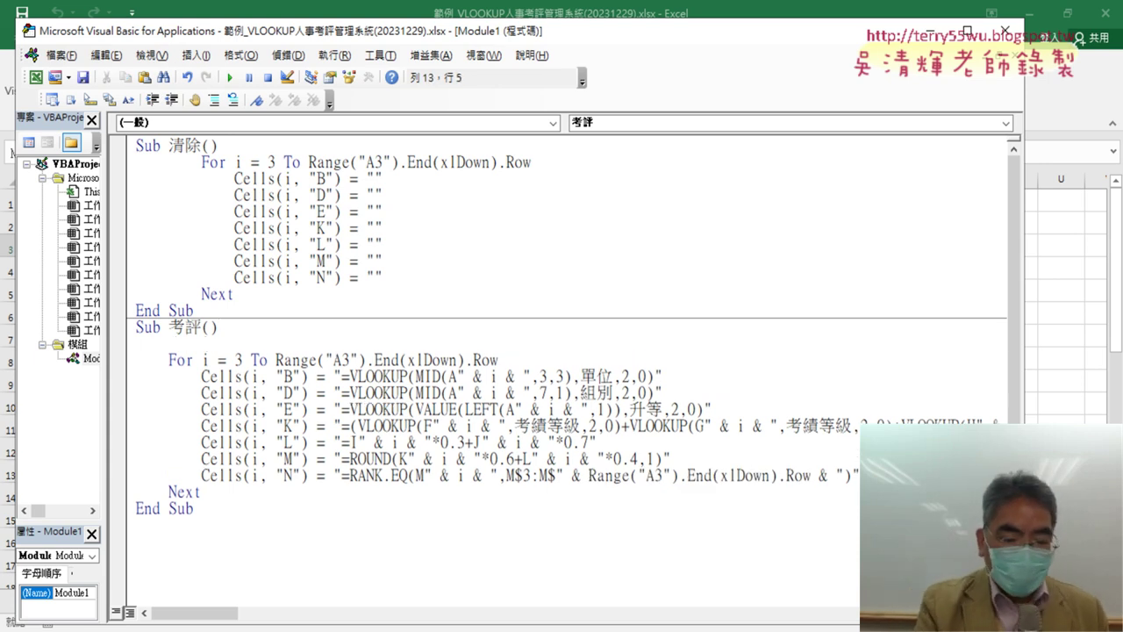
text(r=)
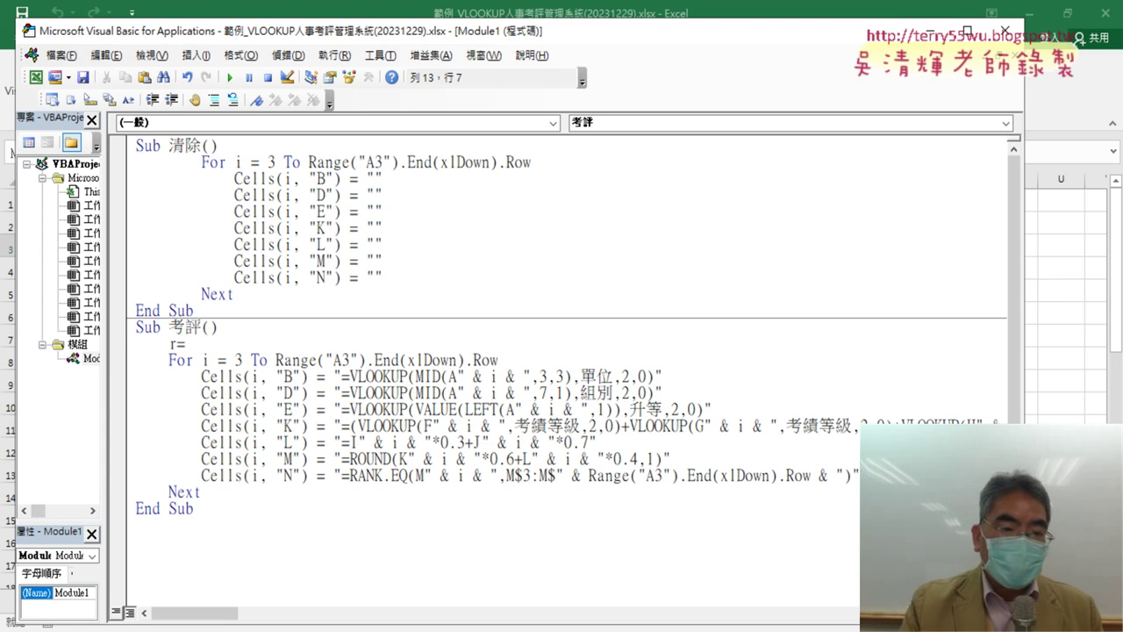
click(481, 366)
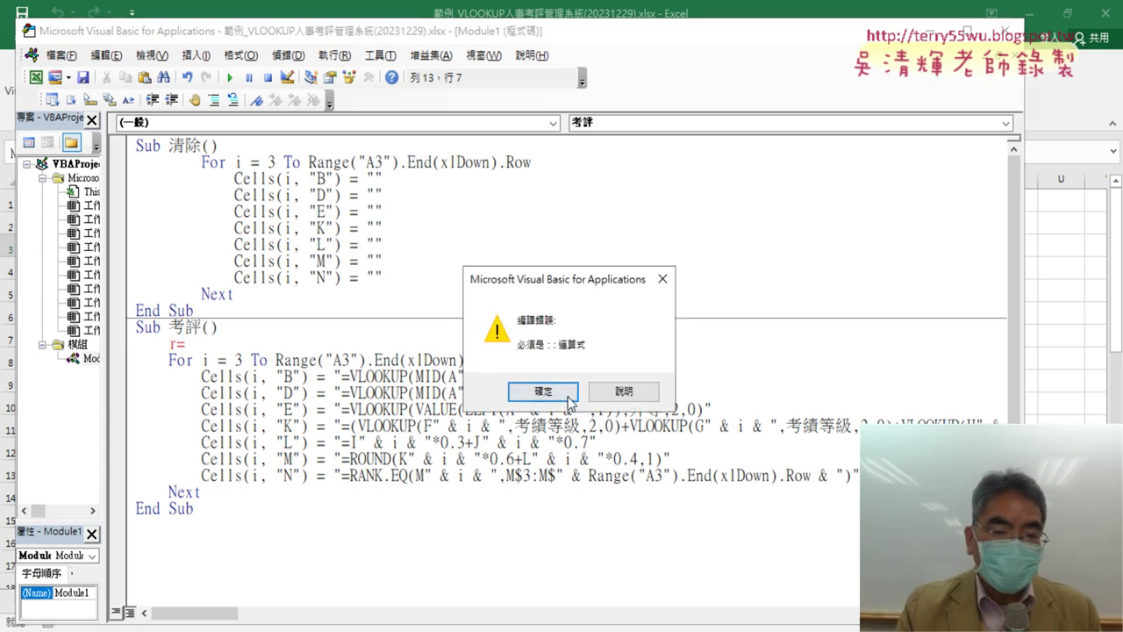
click(542, 389)
Make the For loop end at r and use r in the RANK.EQ range.
mouse_move(497, 359)
mouse_down()
mouse_move(283, 360)
mouse_move(220, 343)
mouse_up()
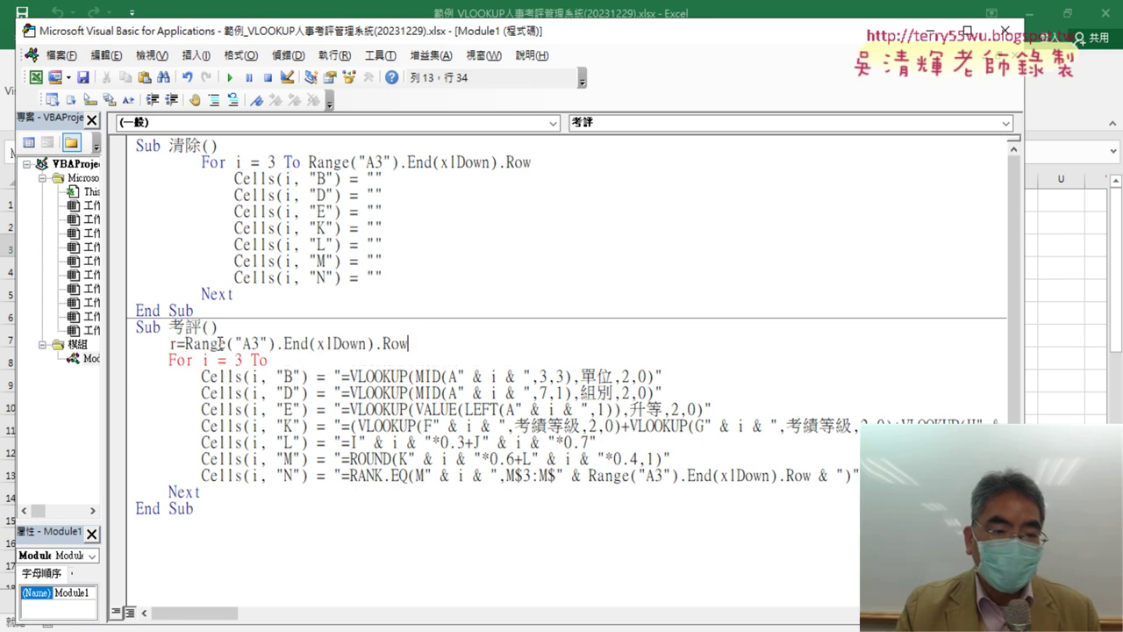
click(274, 359)
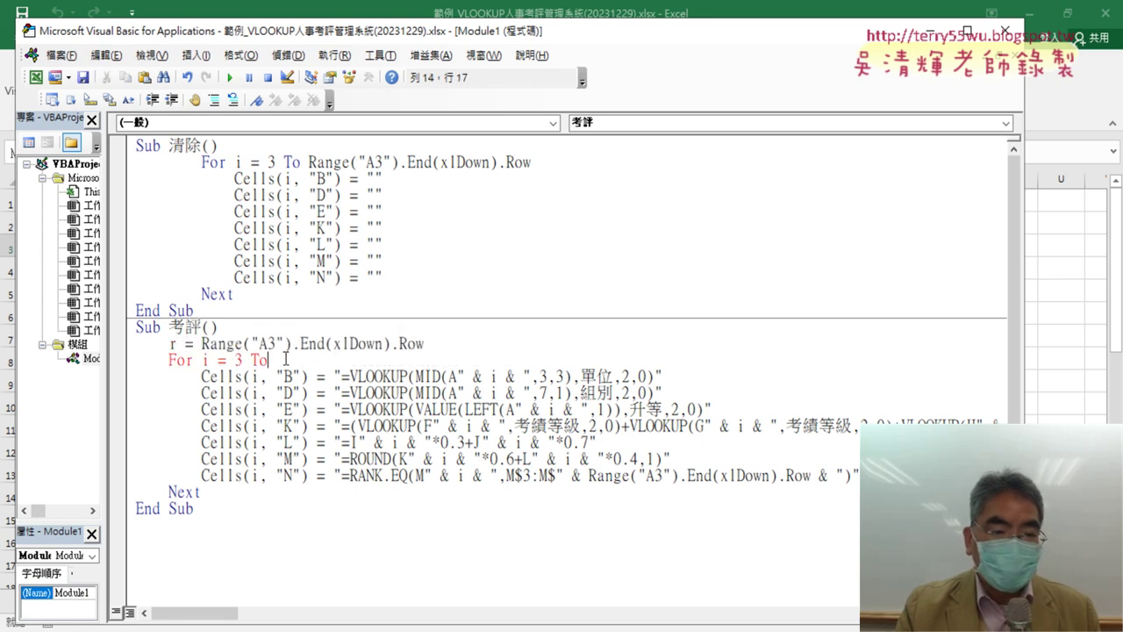
text( r)
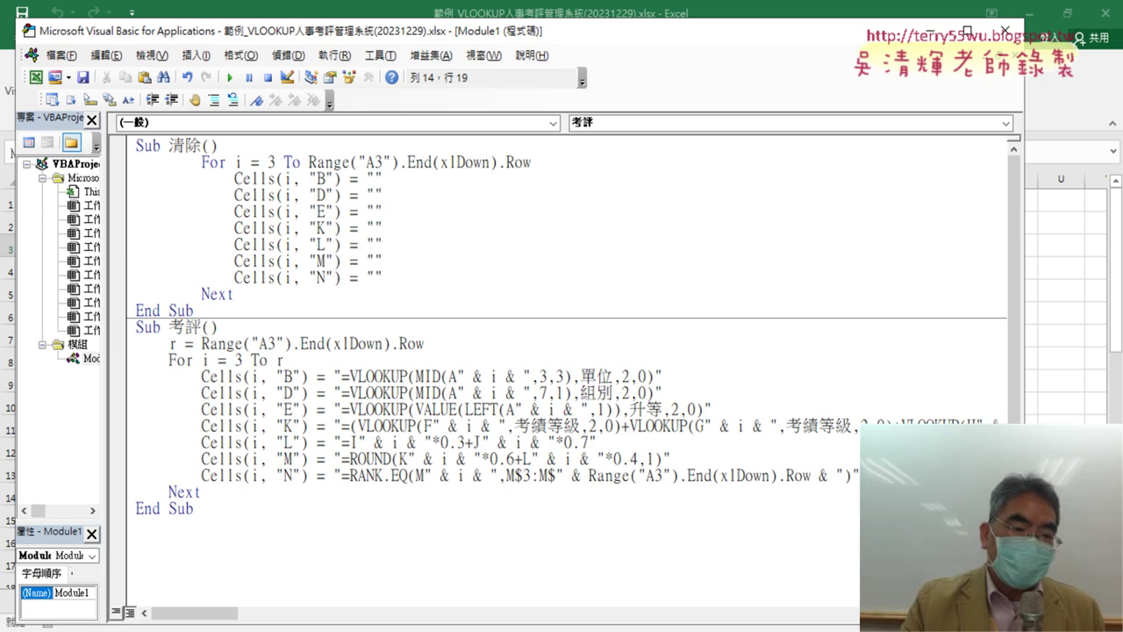
click(318, 475)
drag(286, 359, 274, 360)
key(ctrl+c)
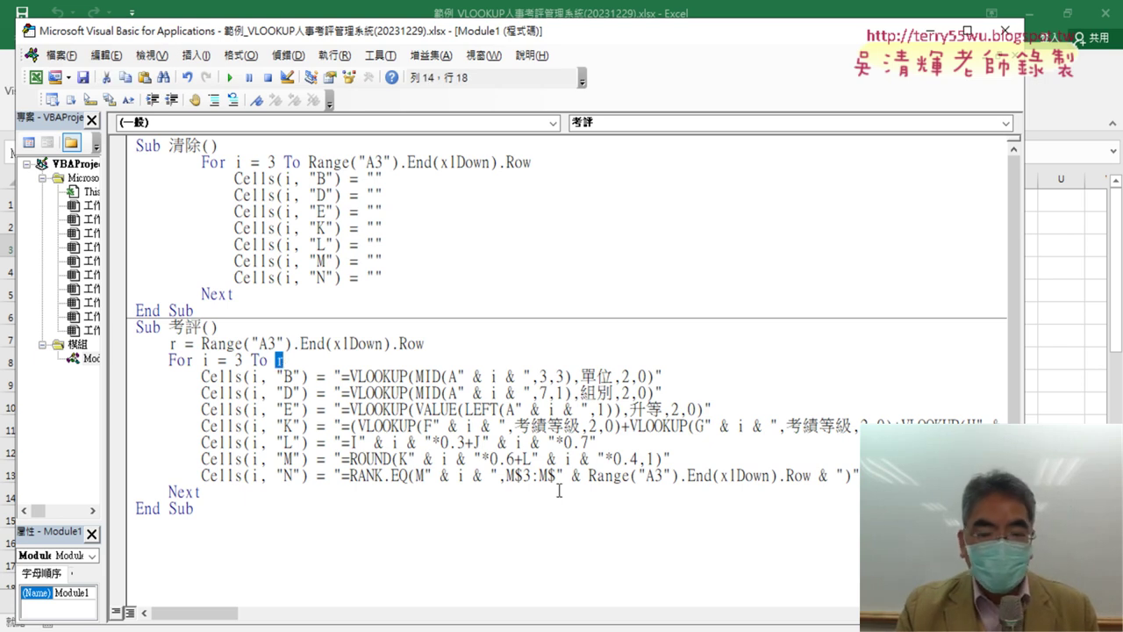
drag(587, 475, 812, 475)
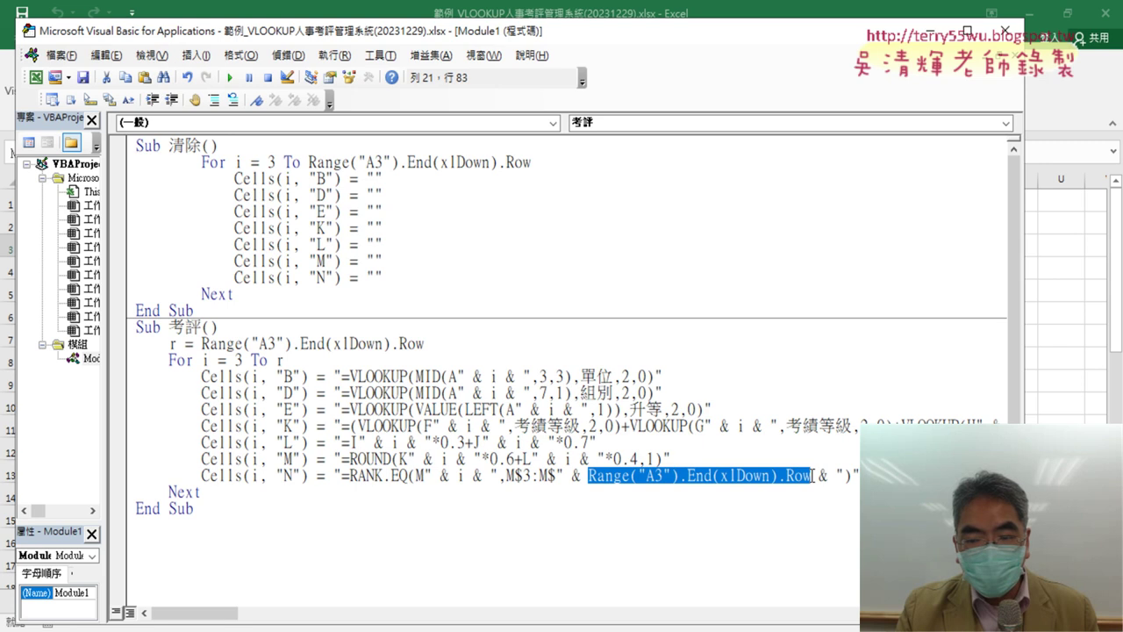
key(ctrl+v)
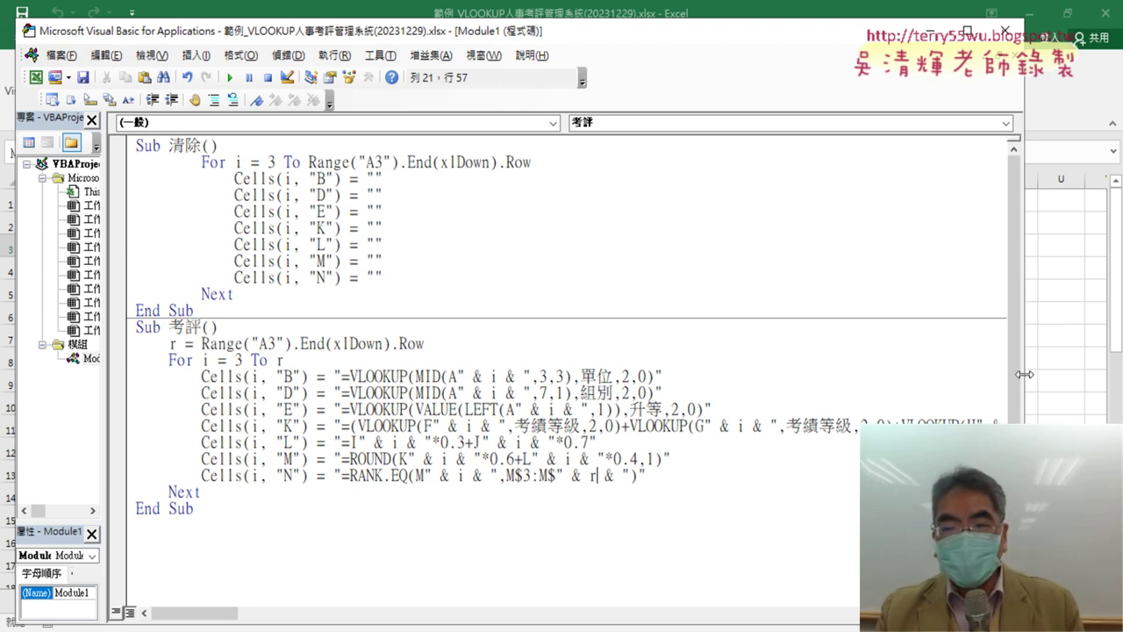
drag(1023, 374, 774, 381)
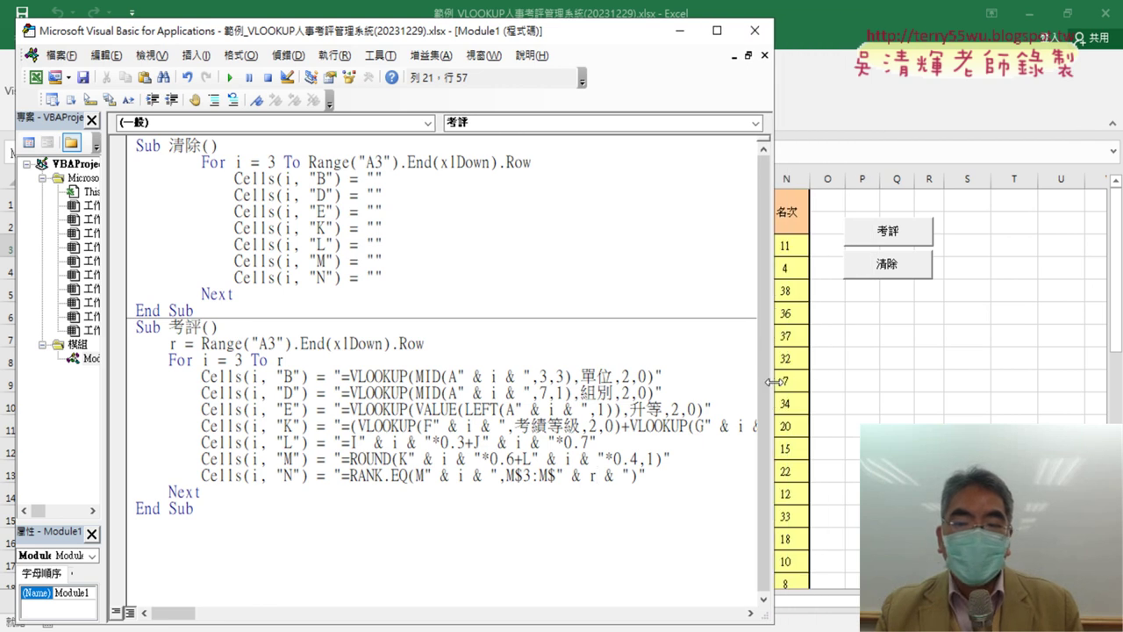
On the 領組 sheet, run 考評, then 清除, then 考評 again to refill the table.
click(976, 399)
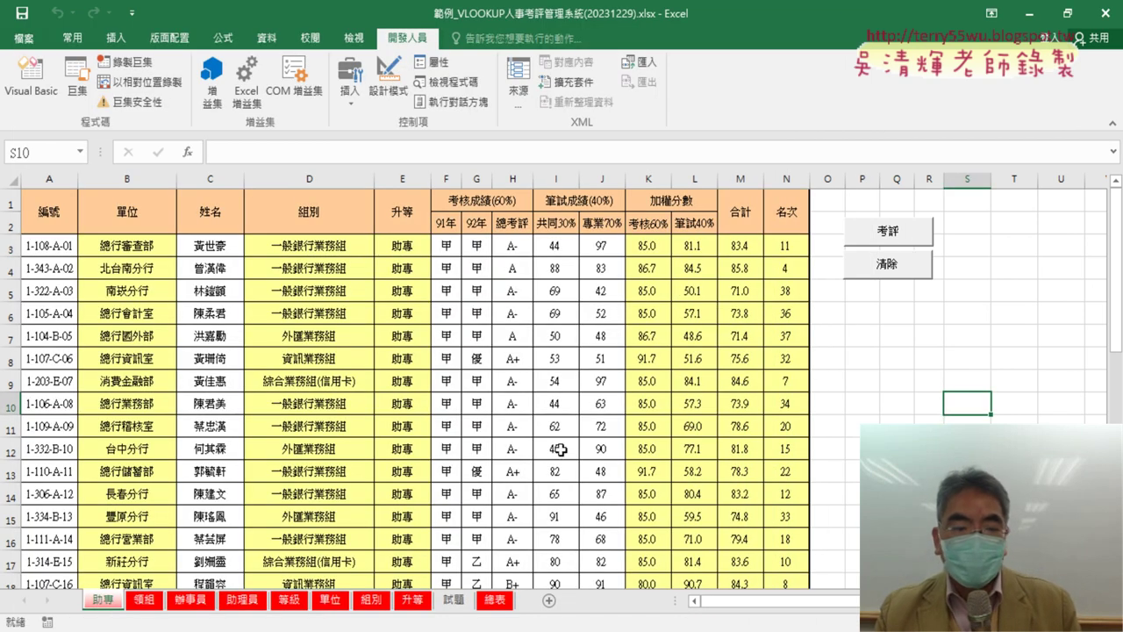
click(146, 600)
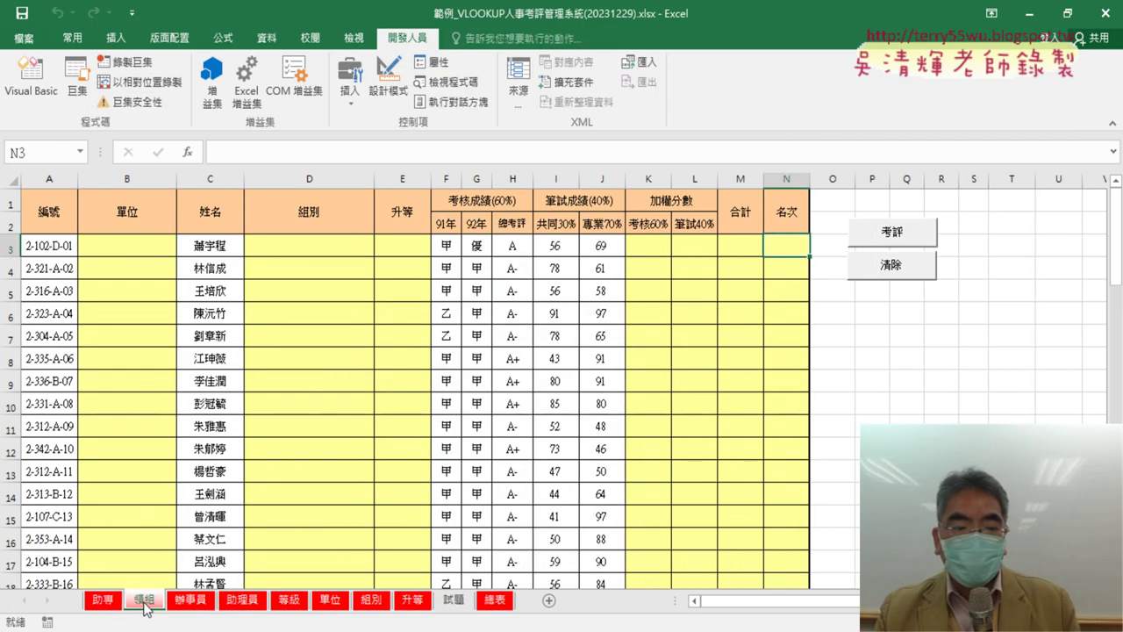
click(890, 234)
click(886, 266)
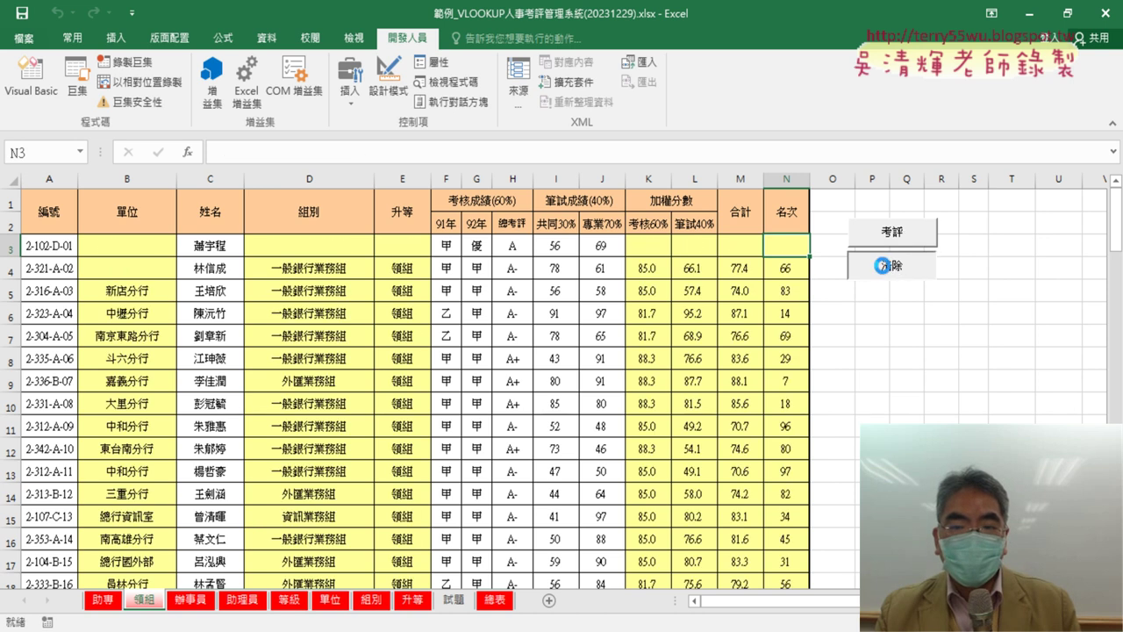
click(886, 225)
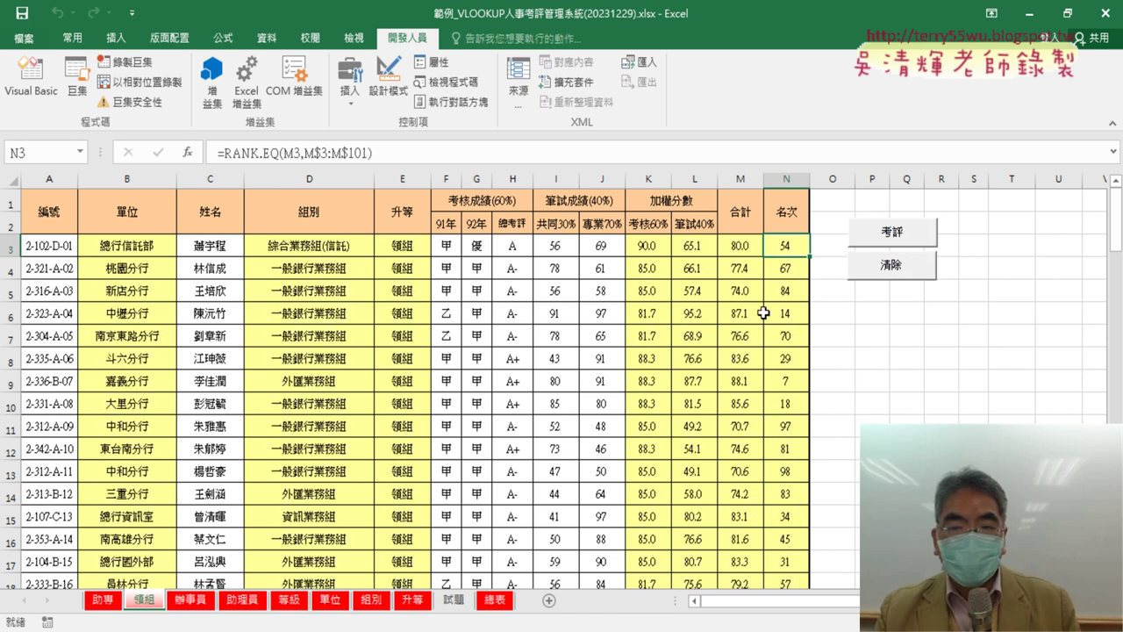
Scroll to confirm the 領組 data reaches row 101, glance at 辦事員, and return to 領組.
scroll(760, 323, down, 20)
scroll(760, 324, down, 8)
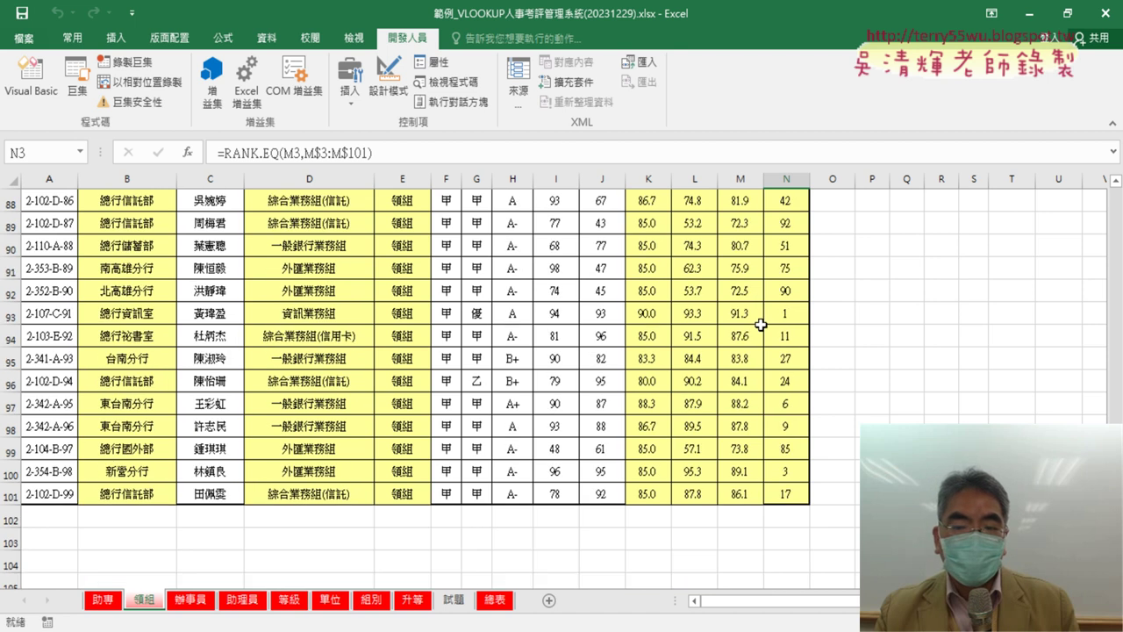
scroll(760, 324, up, 7)
scroll(760, 324, up, 7)
scroll(760, 325, up, 8)
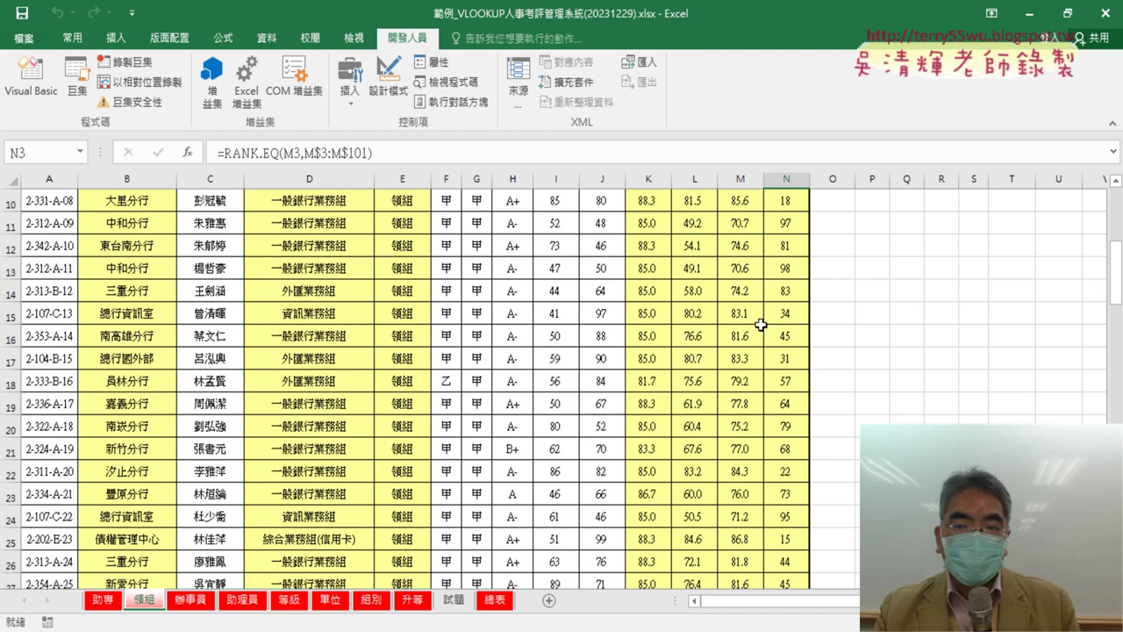
scroll(759, 325, up, 7)
click(191, 599)
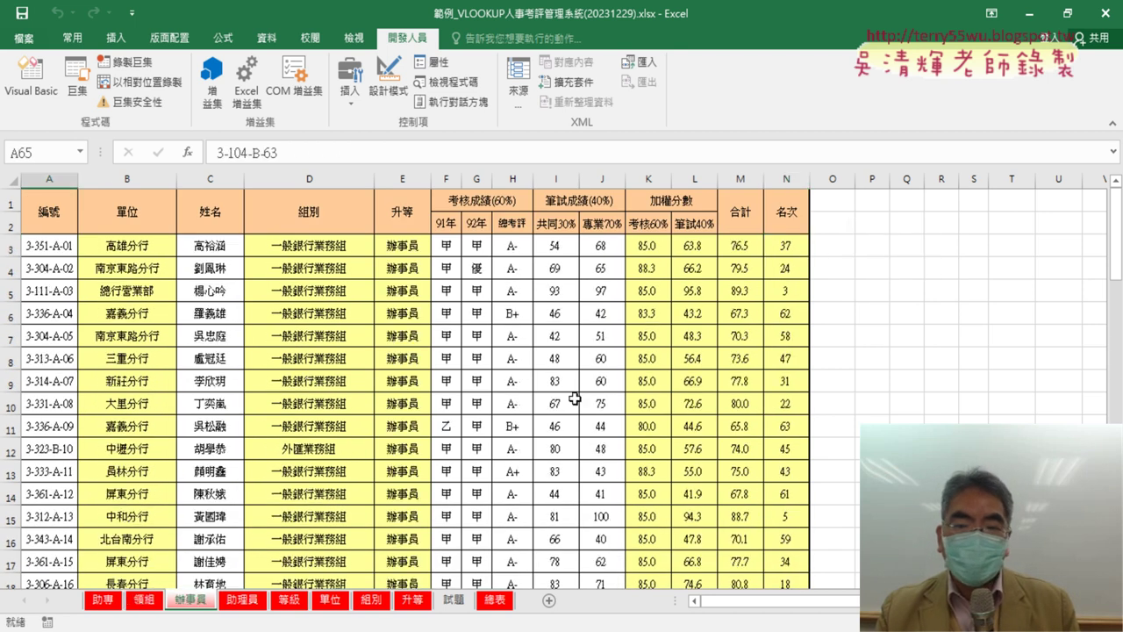
click(147, 602)
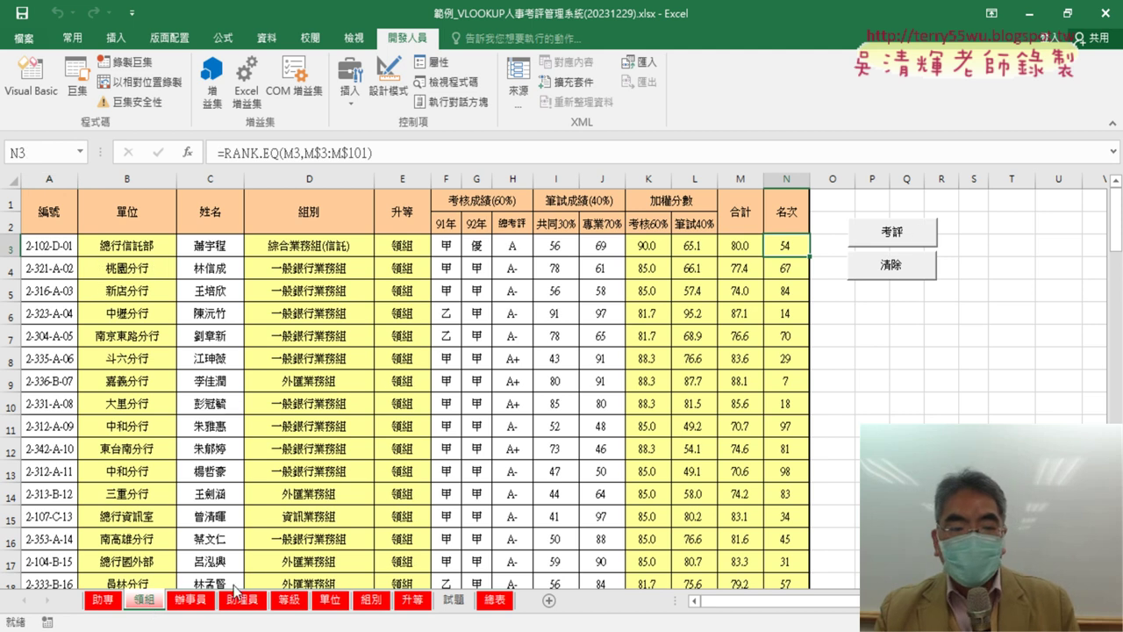
Copy the 考評 and 清除 buttons onto the 辦事員 sheet at O2, beside the table.
ctrl+click(910, 233)
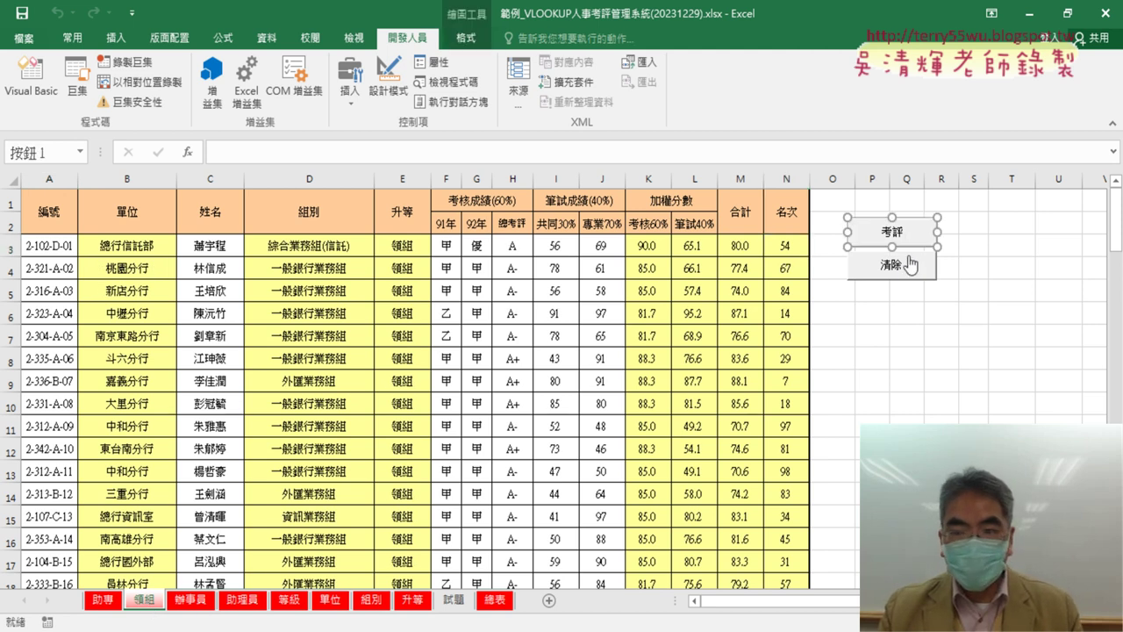
ctrl+click(910, 265)
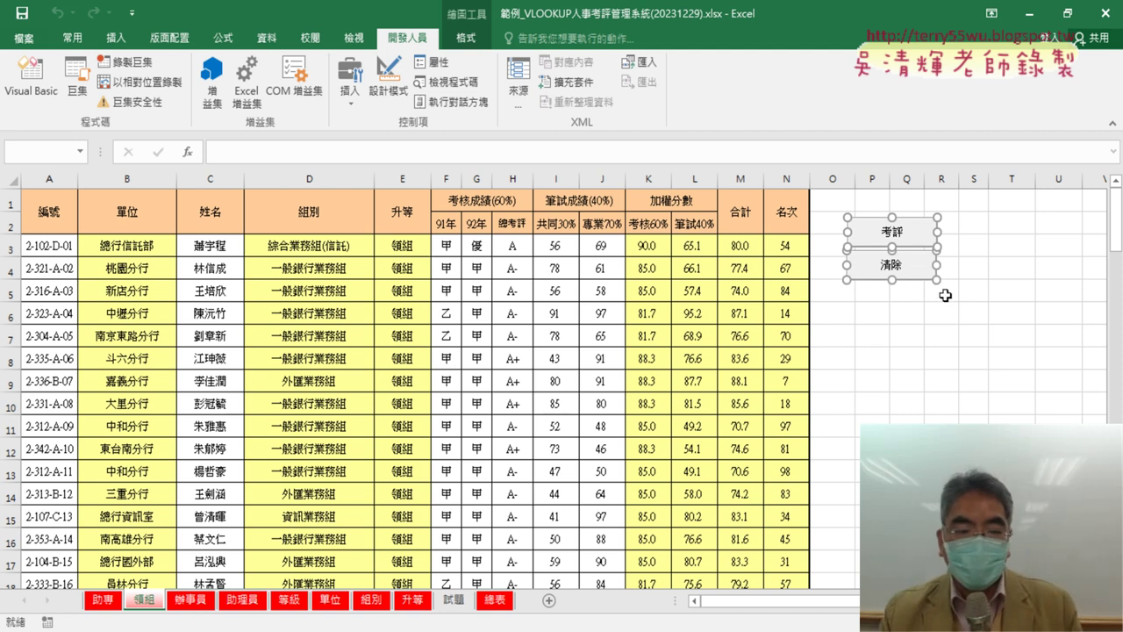
click(190, 600)
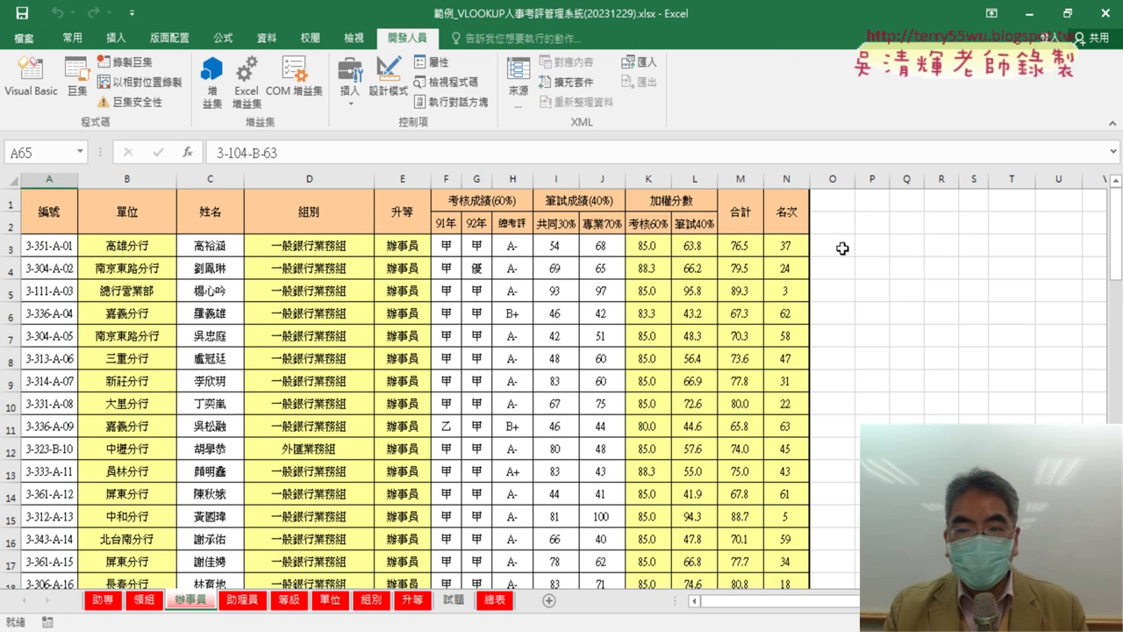
click(829, 224)
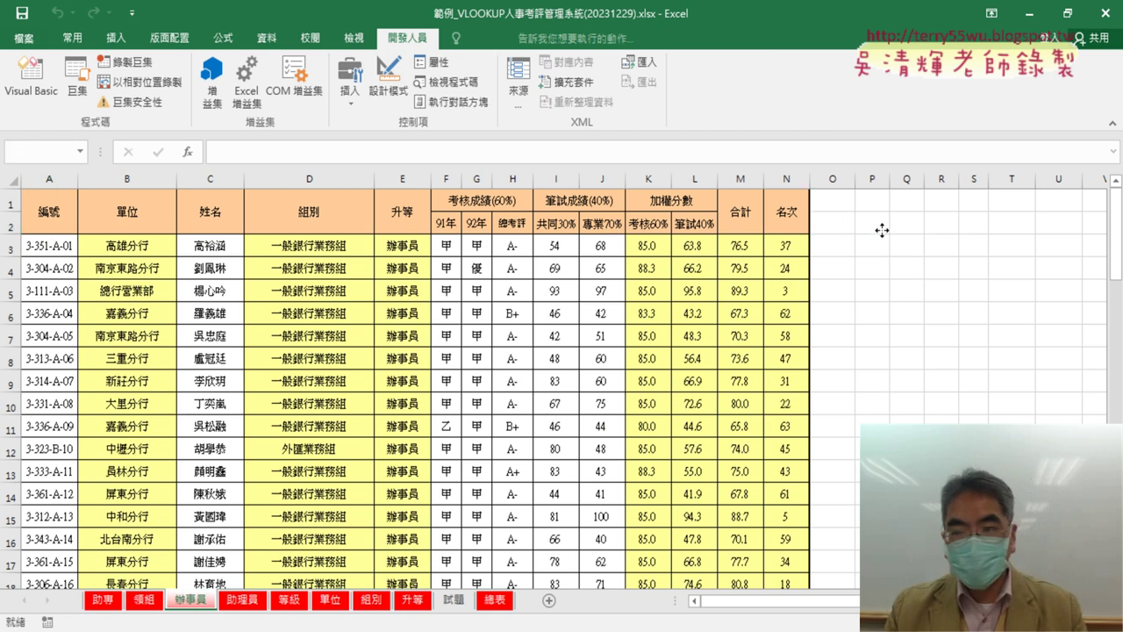
key(ctrl+v)
drag(914, 227, 900, 211)
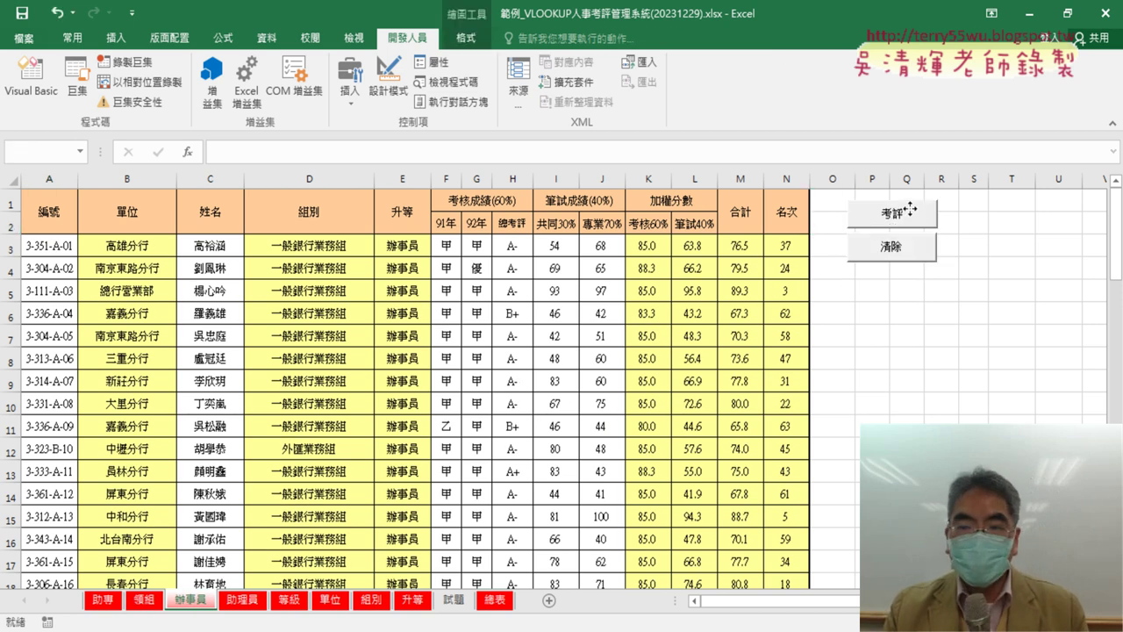
click(940, 283)
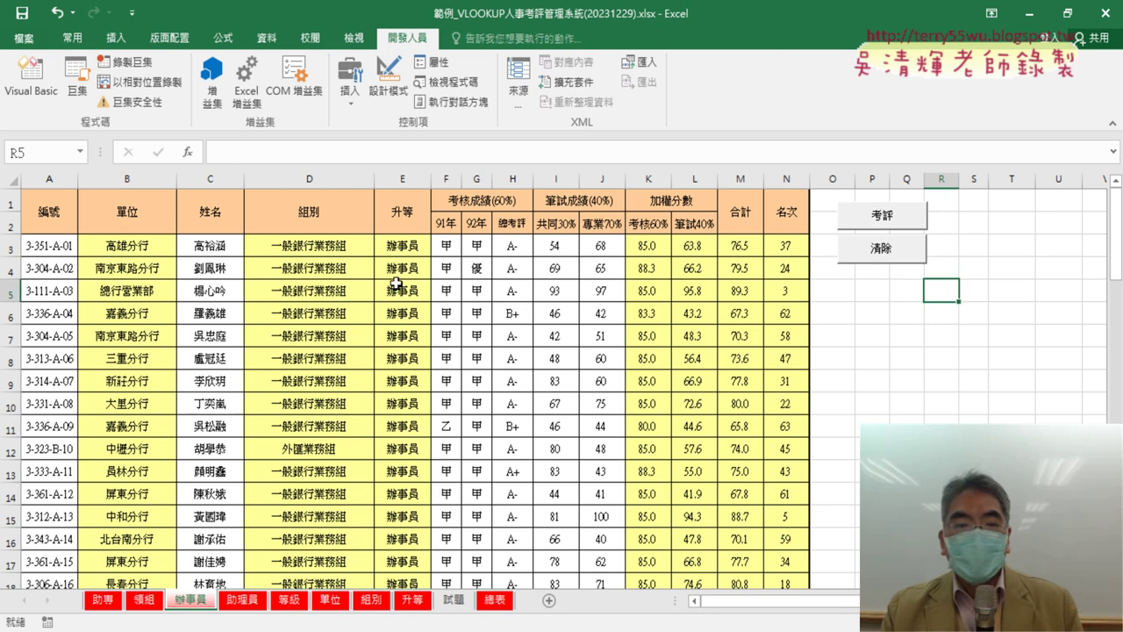
Run 清除 on the 辦事員 sheet and scroll to confirm the computed columns are emptied.
click(881, 252)
scroll(533, 329, down, 2)
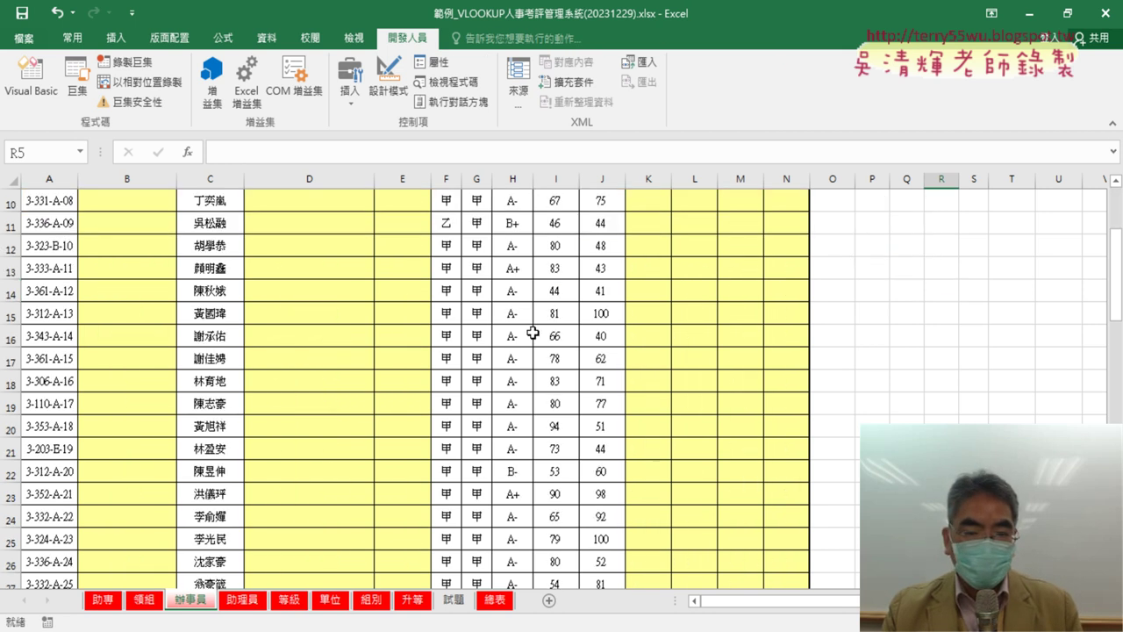
scroll(532, 331, down, 4)
scroll(532, 333, down, 6)
scroll(532, 333, down, 3)
scroll(533, 334, down, 2)
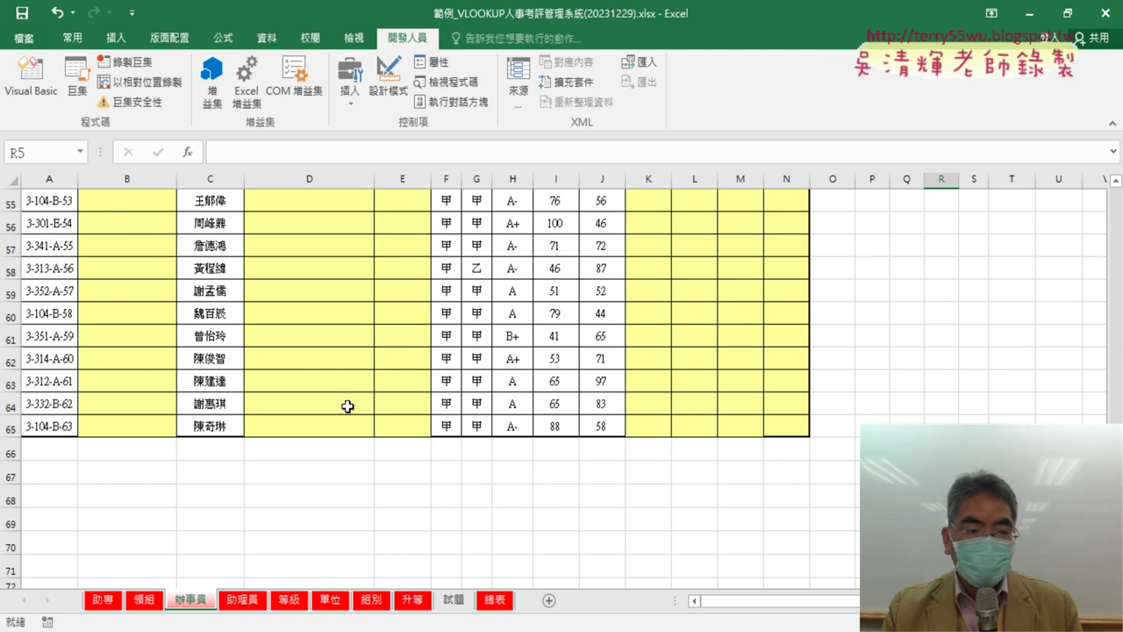
scroll(45, 425, up, 3)
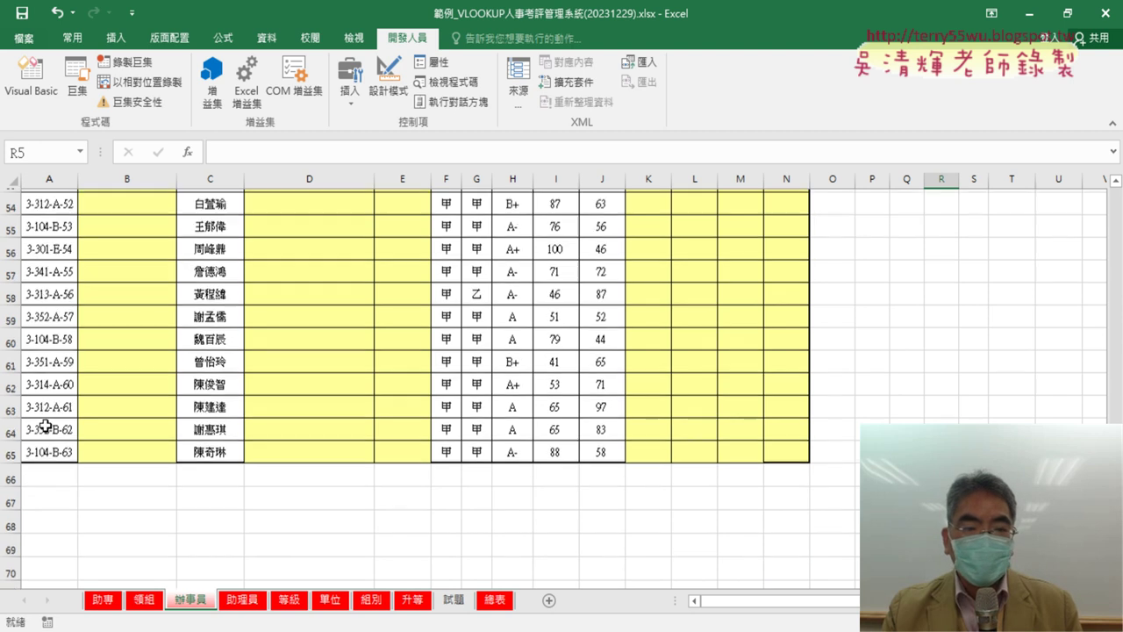
scroll(44, 425, up, 6)
scroll(44, 425, up, 9)
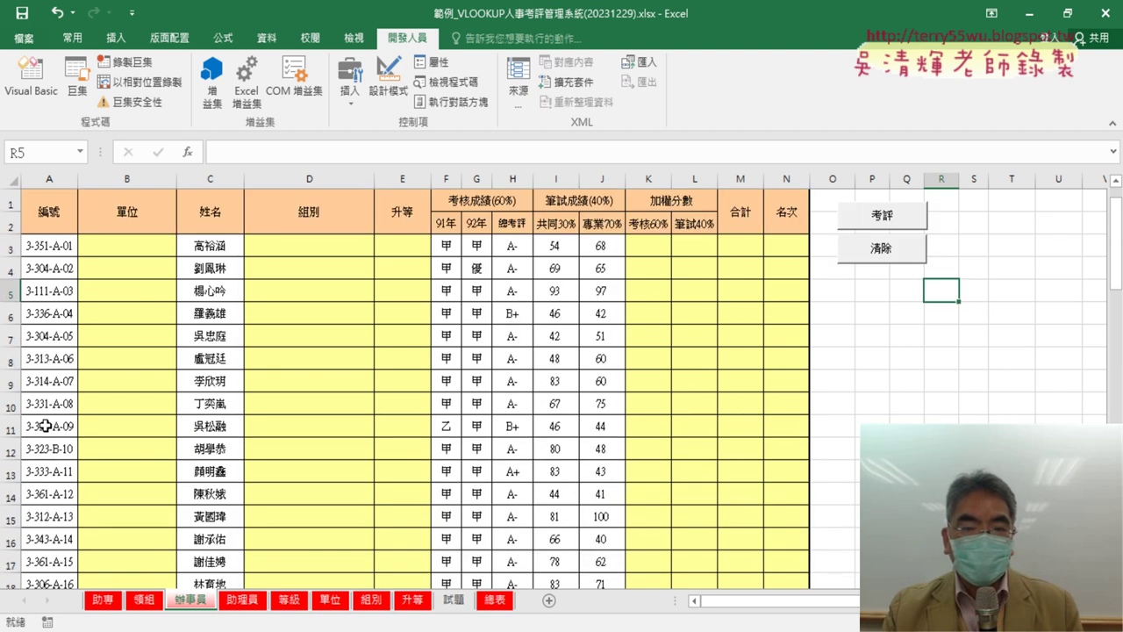
Run 考評 to refill 辦事員 through row 65, confirming N65 ranks over M$3:M$65.
click(866, 221)
scroll(286, 357, down, 4)
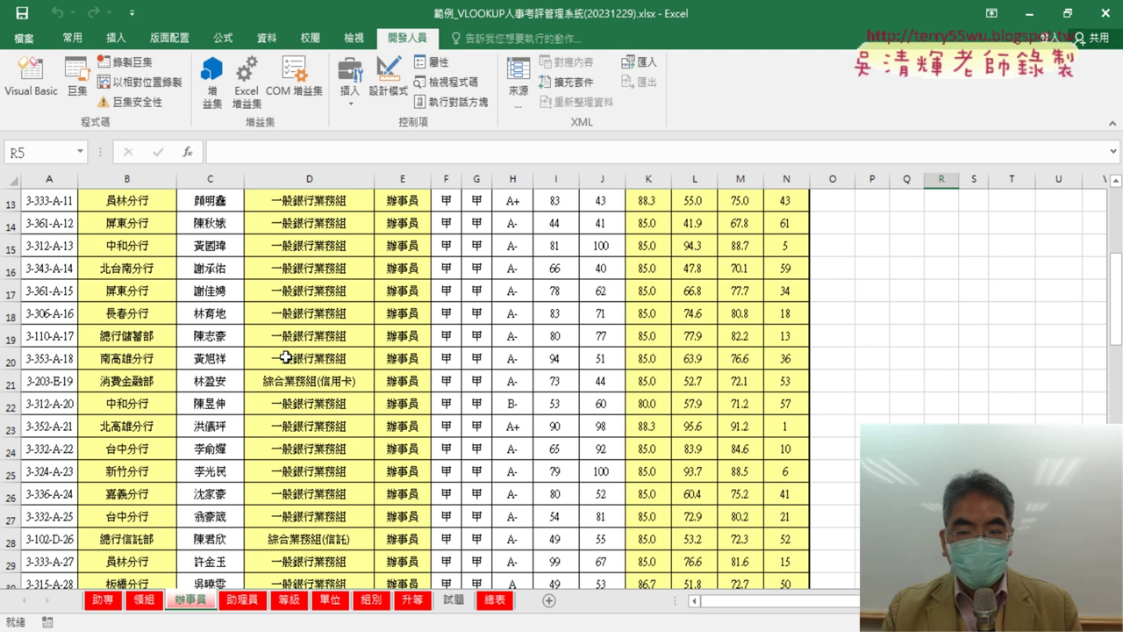
scroll(286, 357, down, 6)
scroll(286, 357, down, 5)
scroll(286, 357, down, 3)
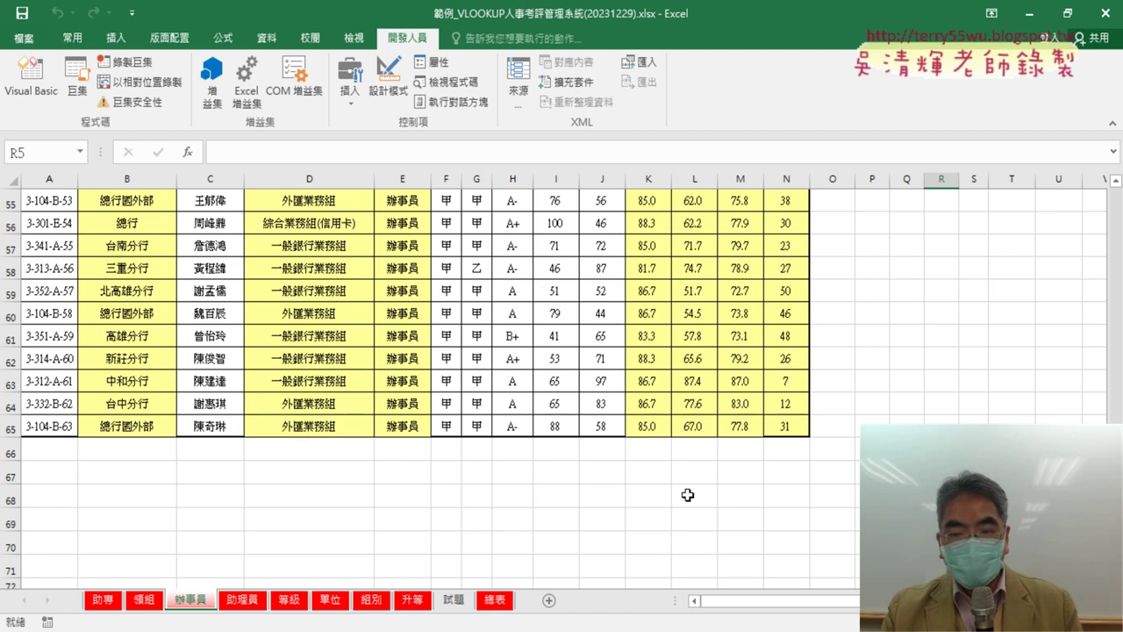
click(800, 428)
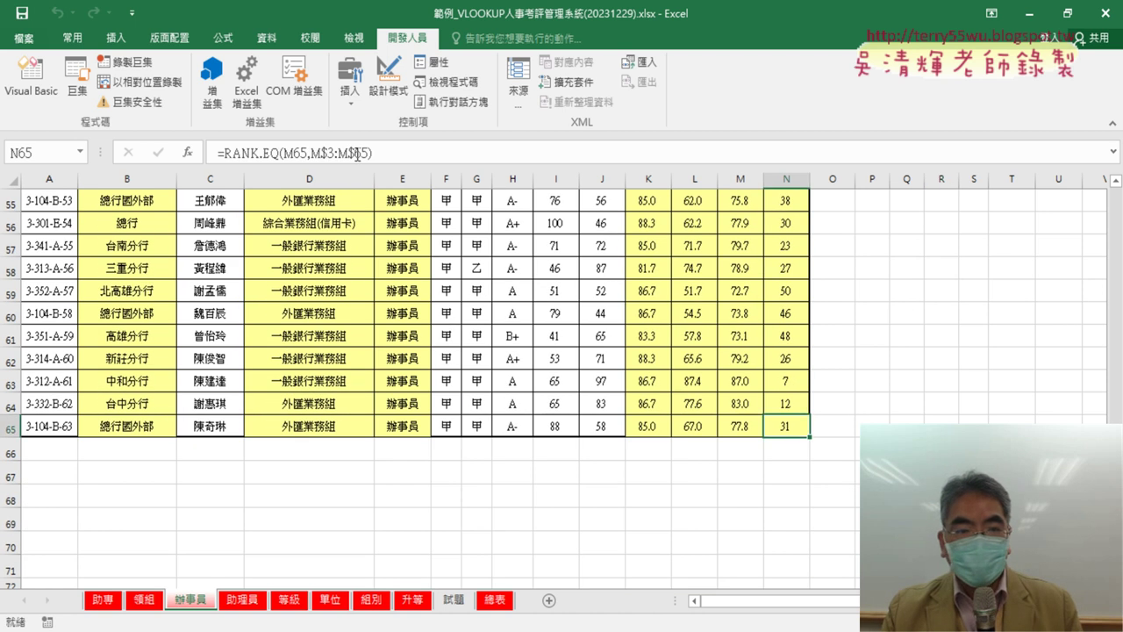
scroll(690, 434, up, 6)
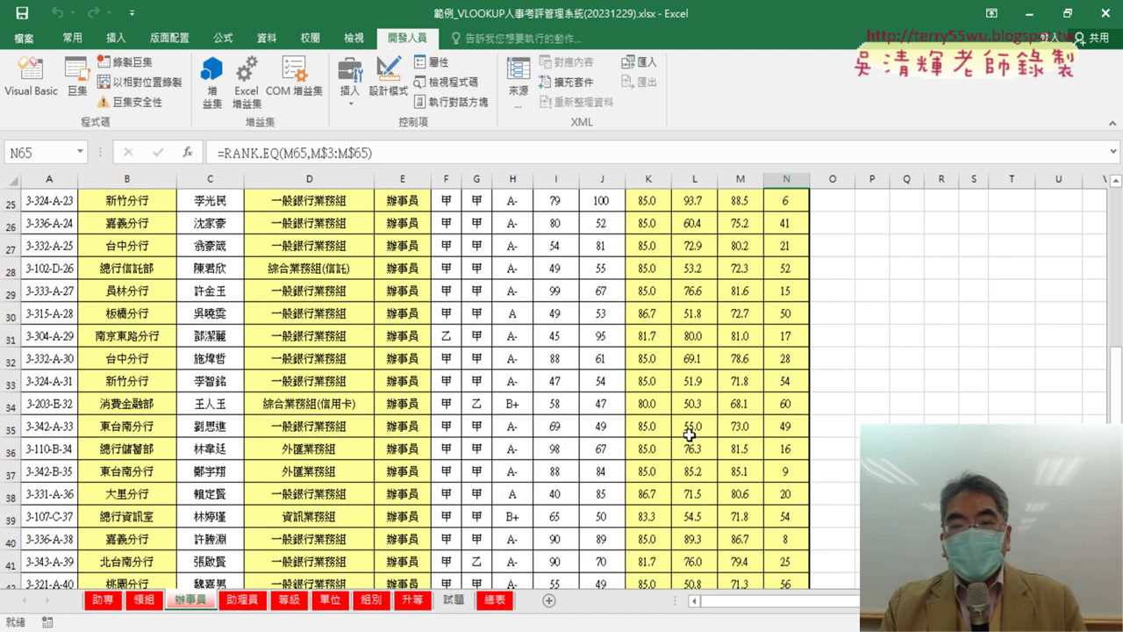
scroll(690, 434, up, 6)
scroll(689, 434, up, 6)
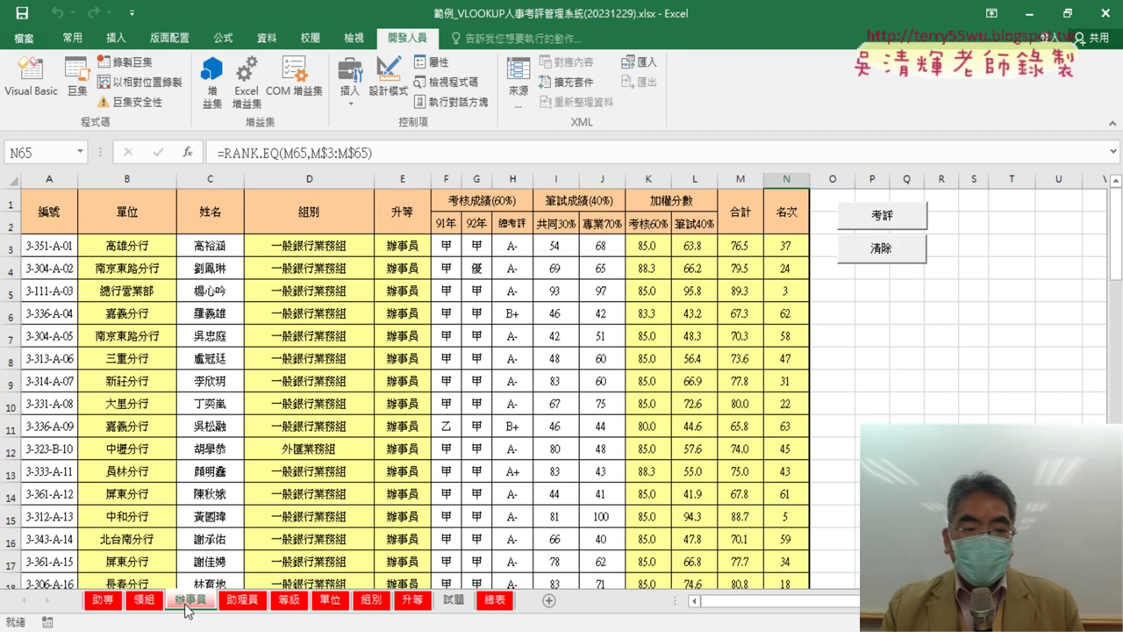
click(243, 600)
Copy the 考評 and 清除 buttons from the 辦事員 sheet and paste them at O1 on 助理員.
drag(1115, 350, 1115, 337)
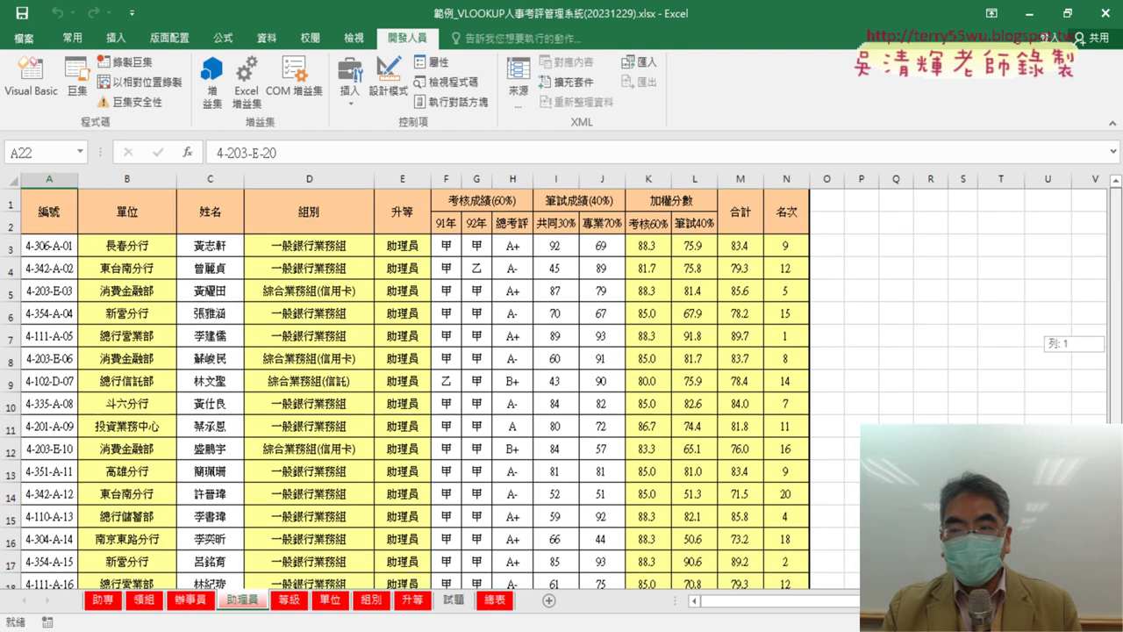
click(189, 600)
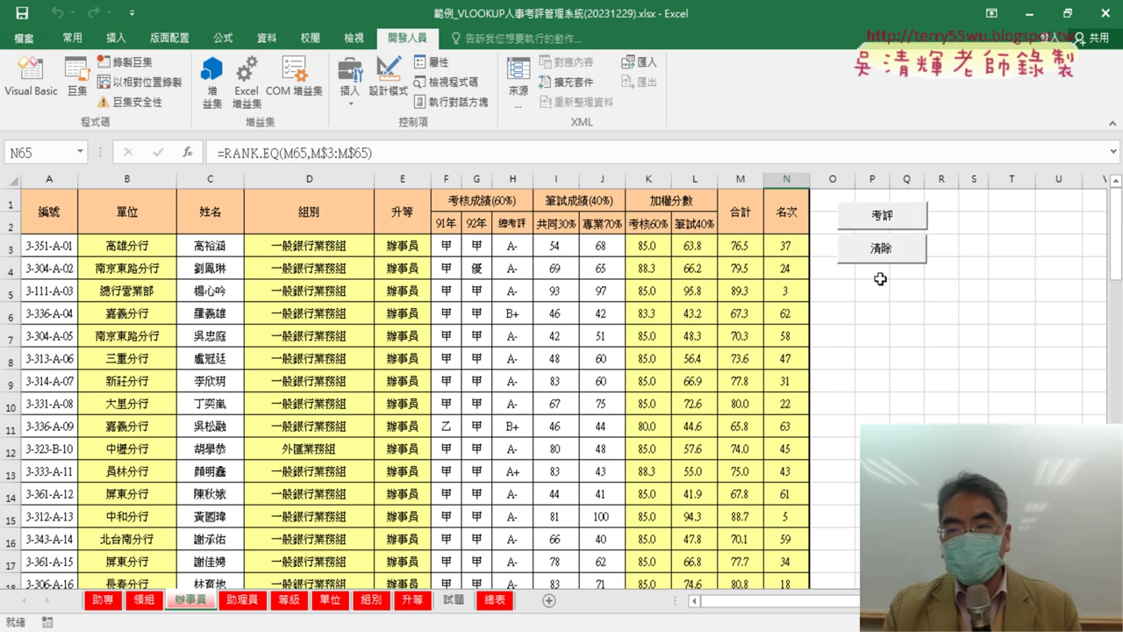
ctrl+click(898, 216)
ctrl+click(888, 254)
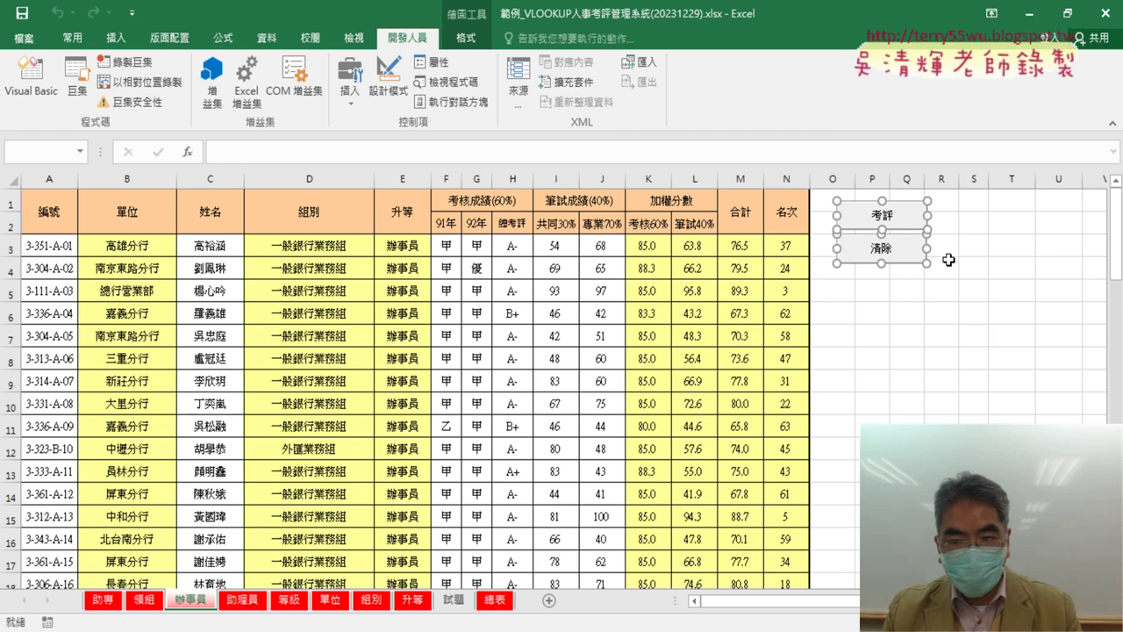
click(262, 607)
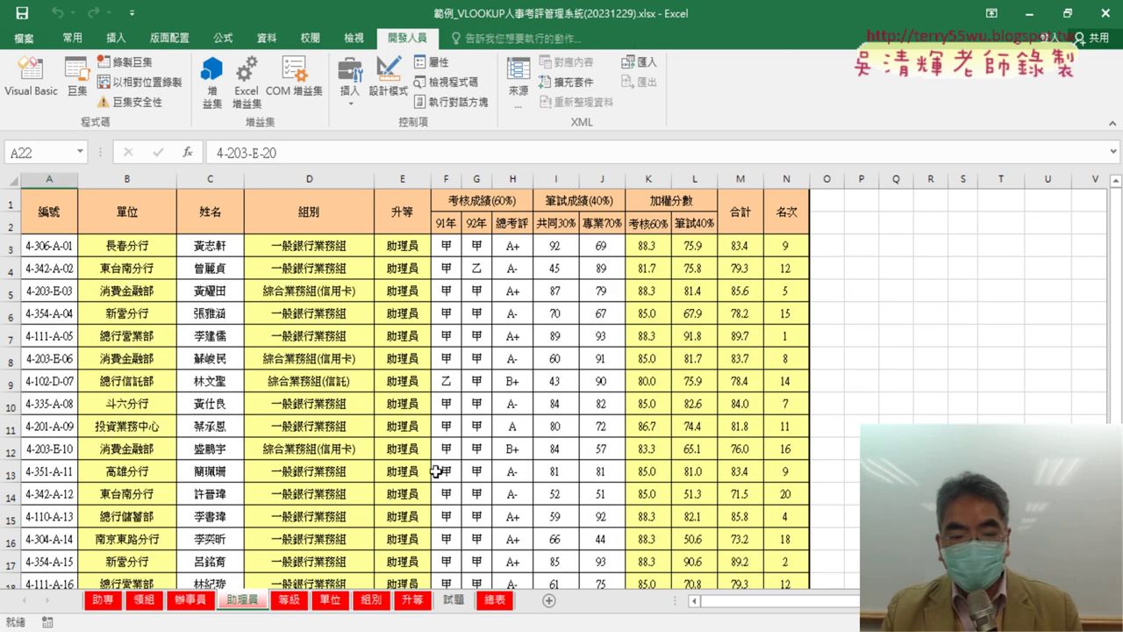
click(833, 202)
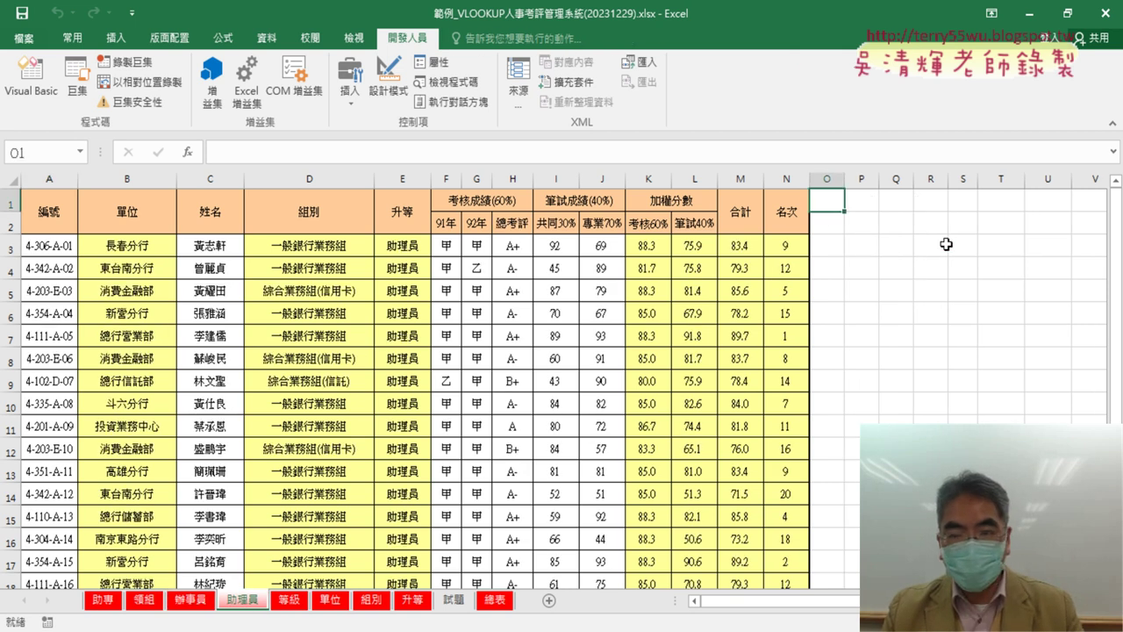
key(ctrl+v)
click(963, 335)
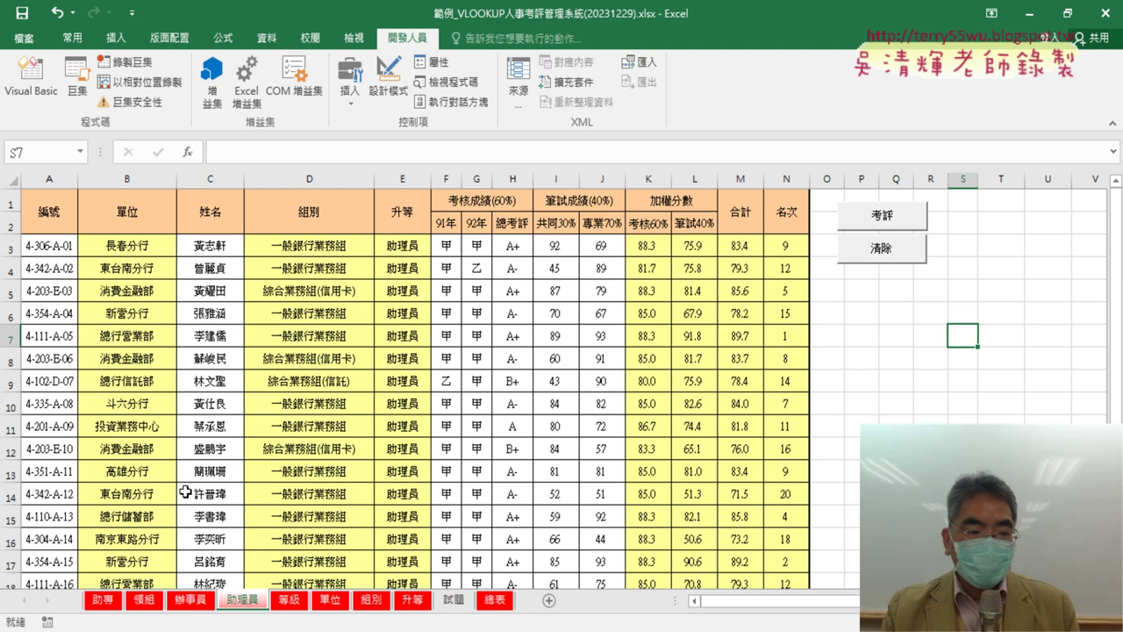
Run 清除 and then 考評 on 助理員 to recompute its totals and ranks.
click(906, 254)
scroll(871, 327, down, 3)
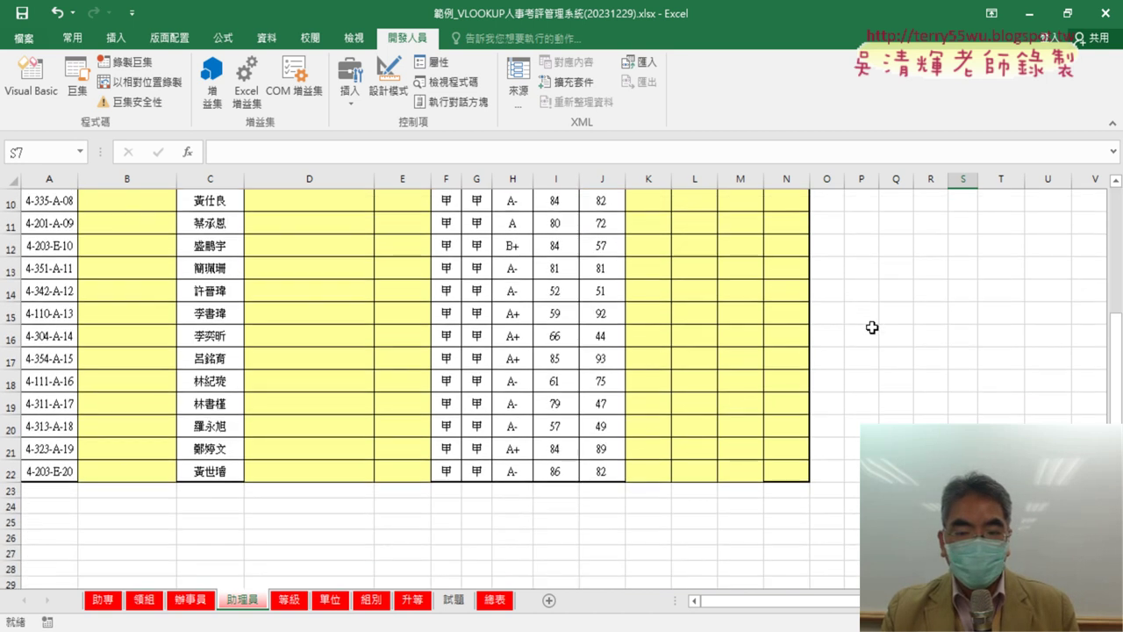
scroll(891, 413, up, 3)
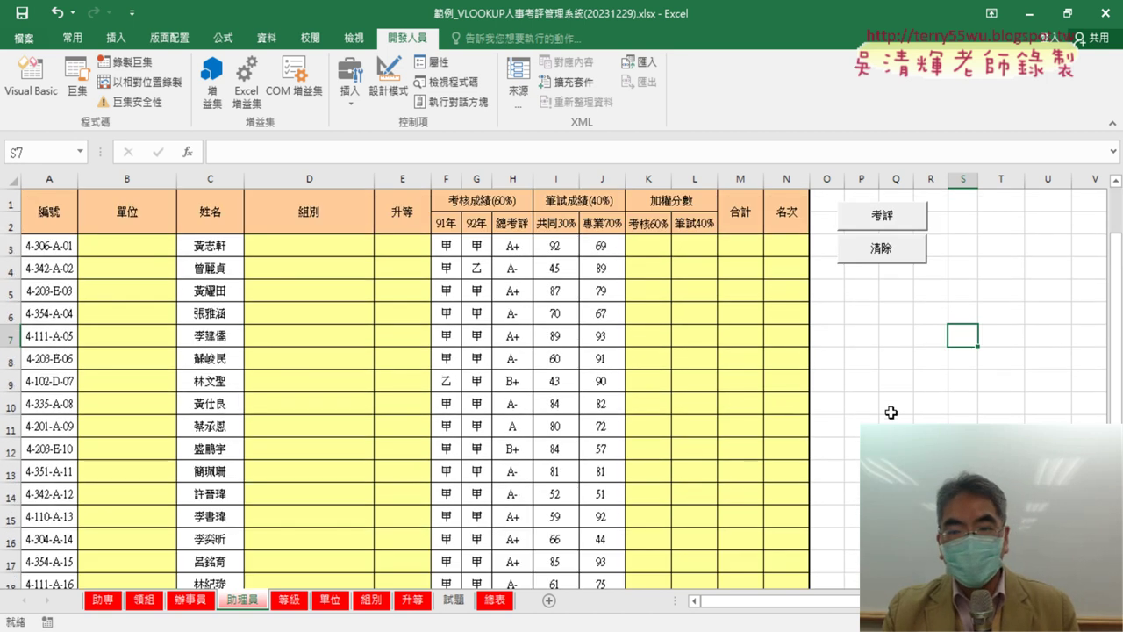
click(904, 221)
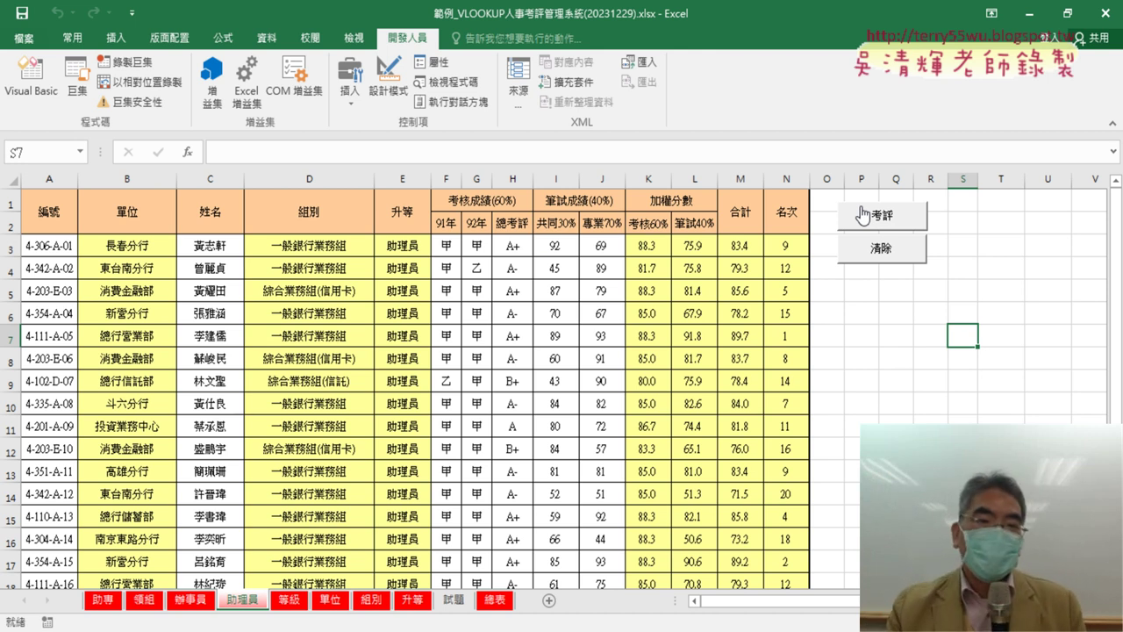
Reopen Module1's code and select the last-row expression in the 考評 sub.
click(28, 111)
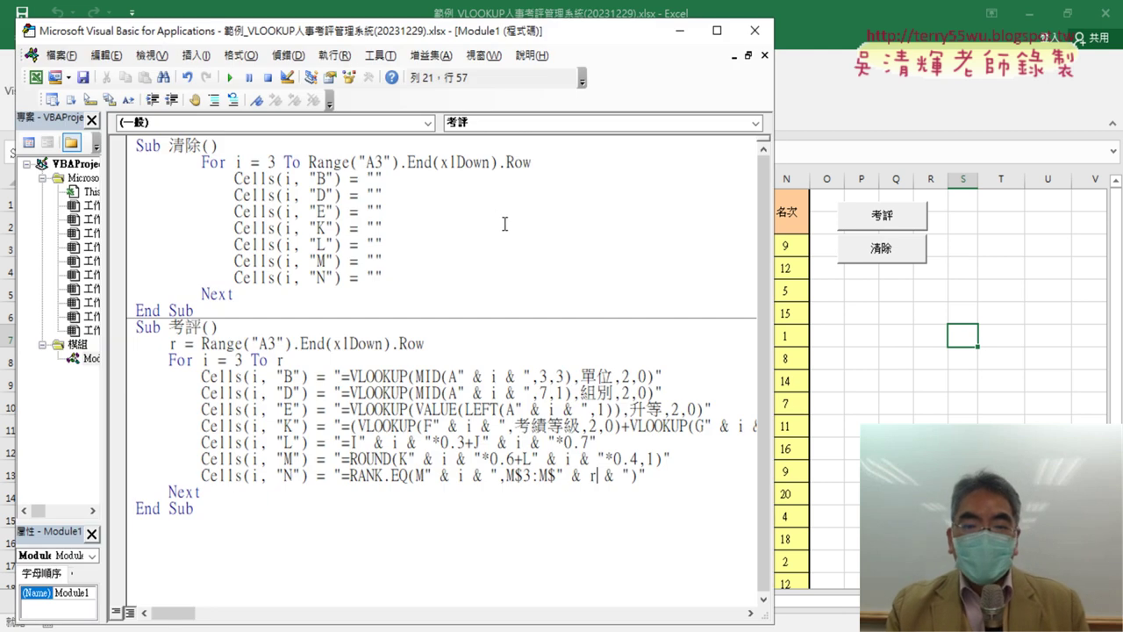
key(alt+F11)
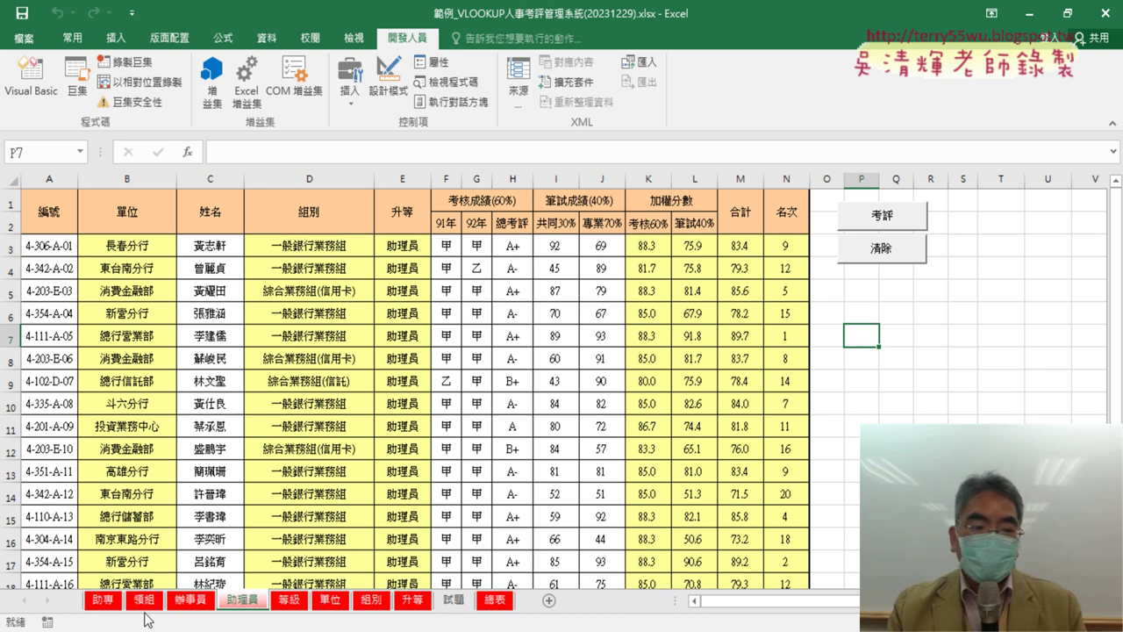
click(51, 88)
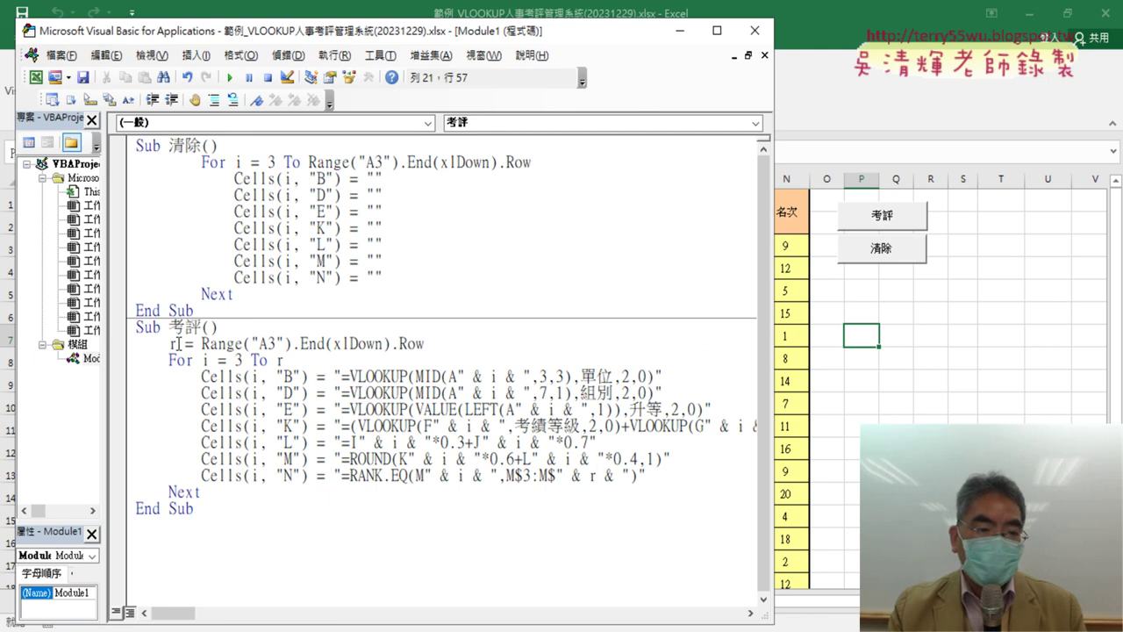
drag(200, 343, 424, 346)
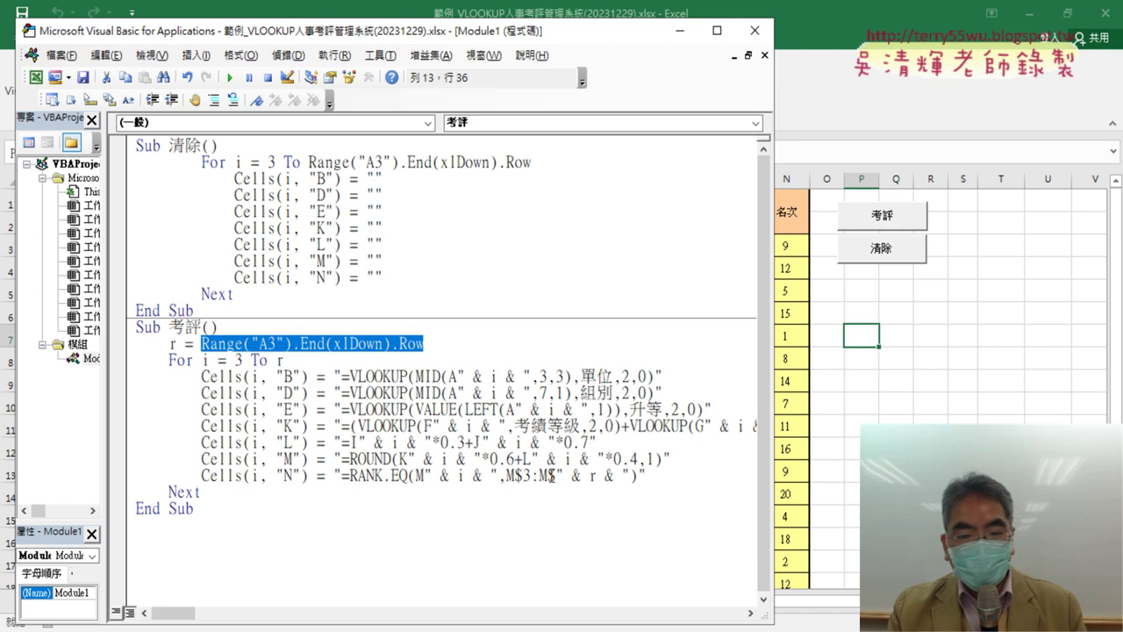
Replace the fixed row 40 in the RANK.EQ range with M$" & r & ".
drag(555, 475, 622, 475)
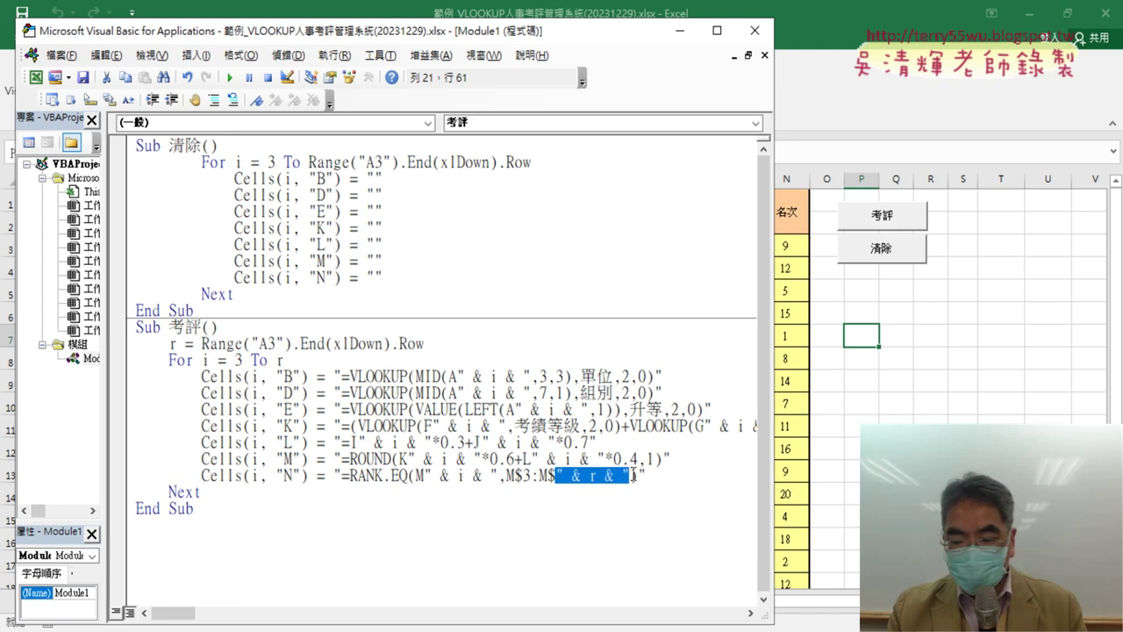
text(40)
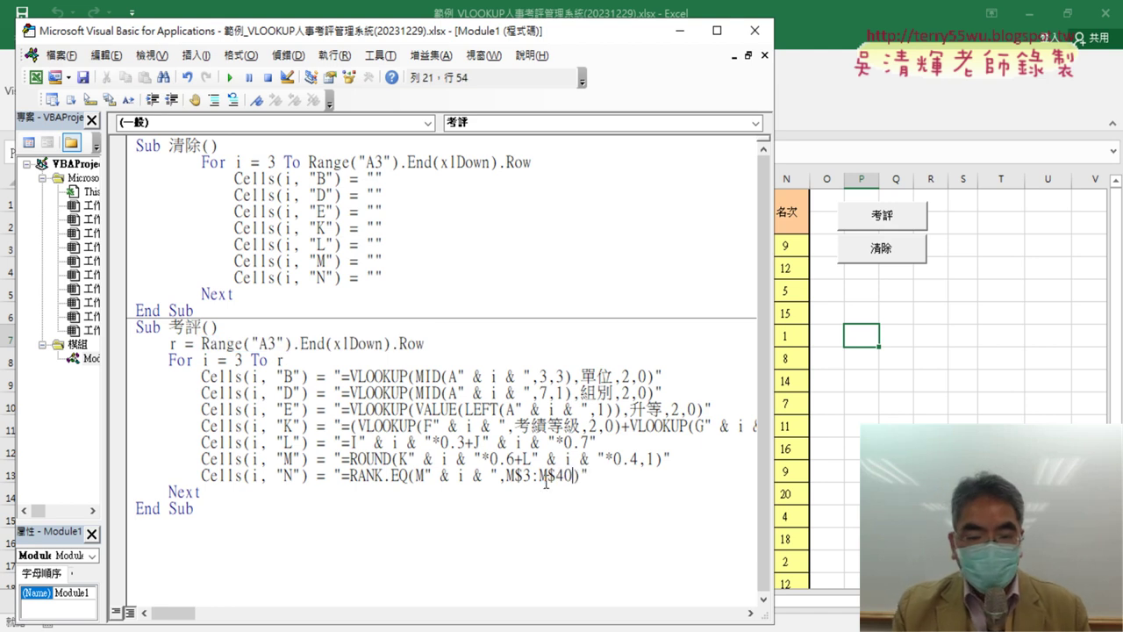
drag(577, 476, 563, 474)
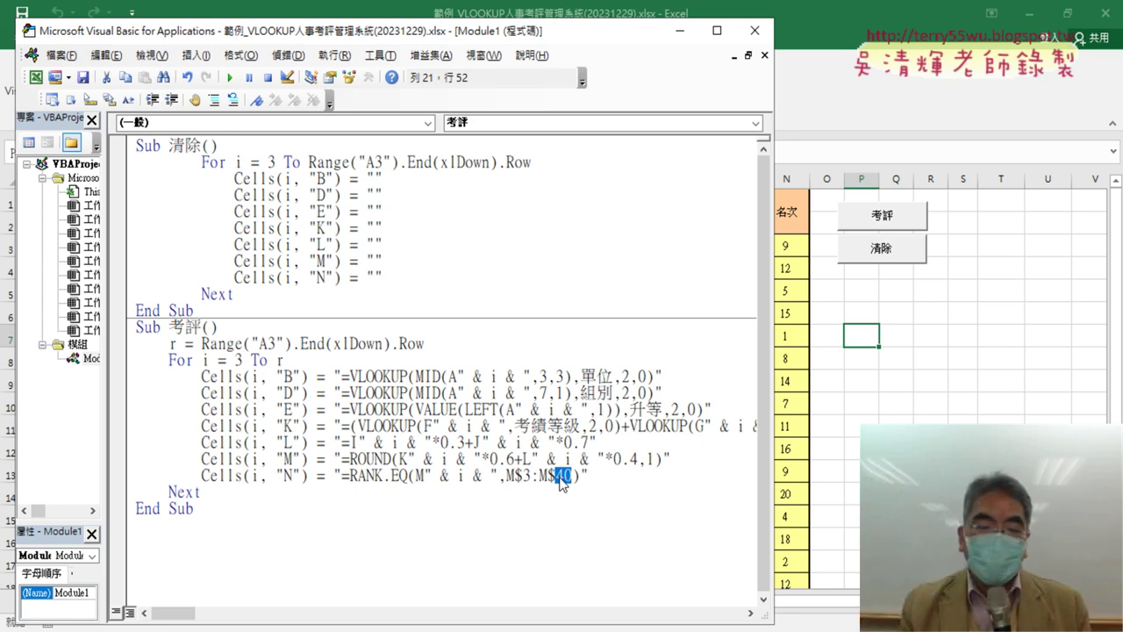
text("")
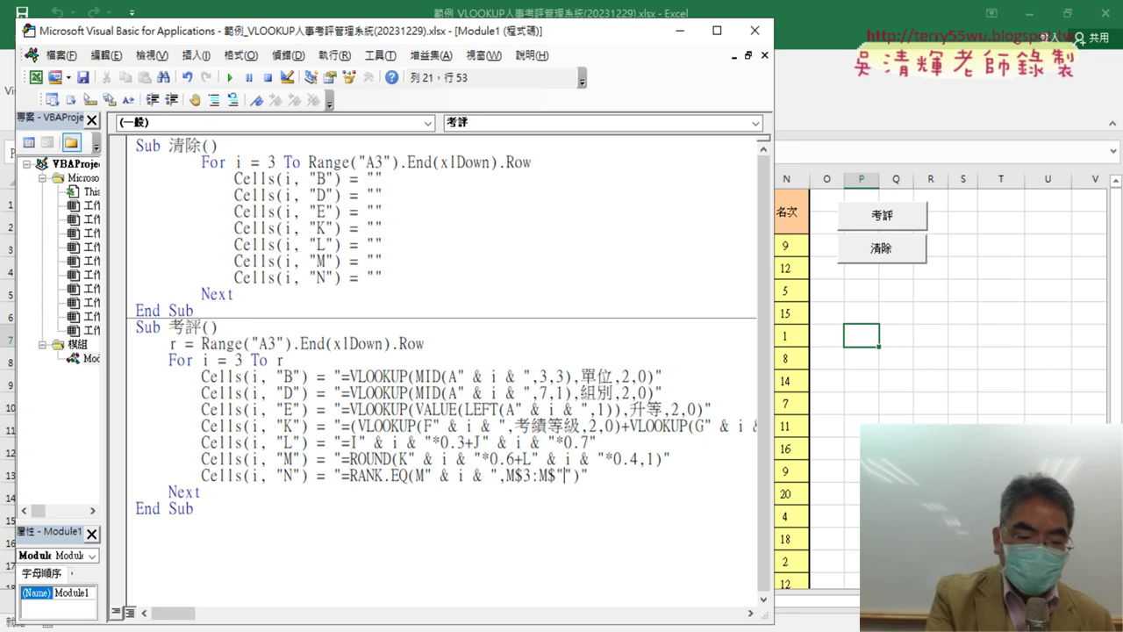
text(&&)
key(Left)
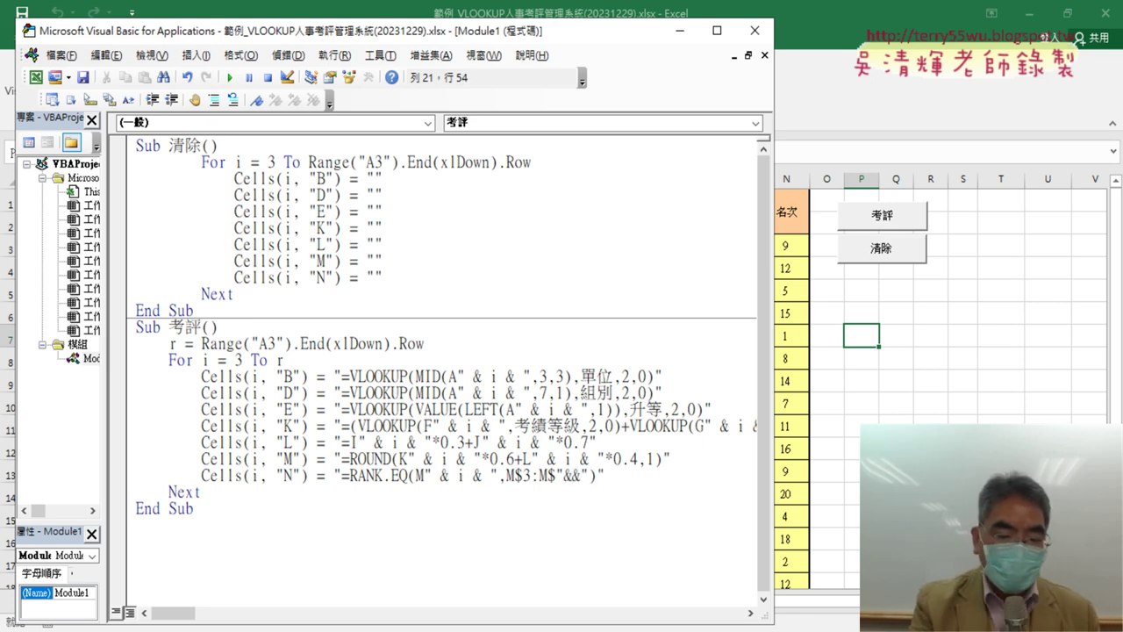
text(r)
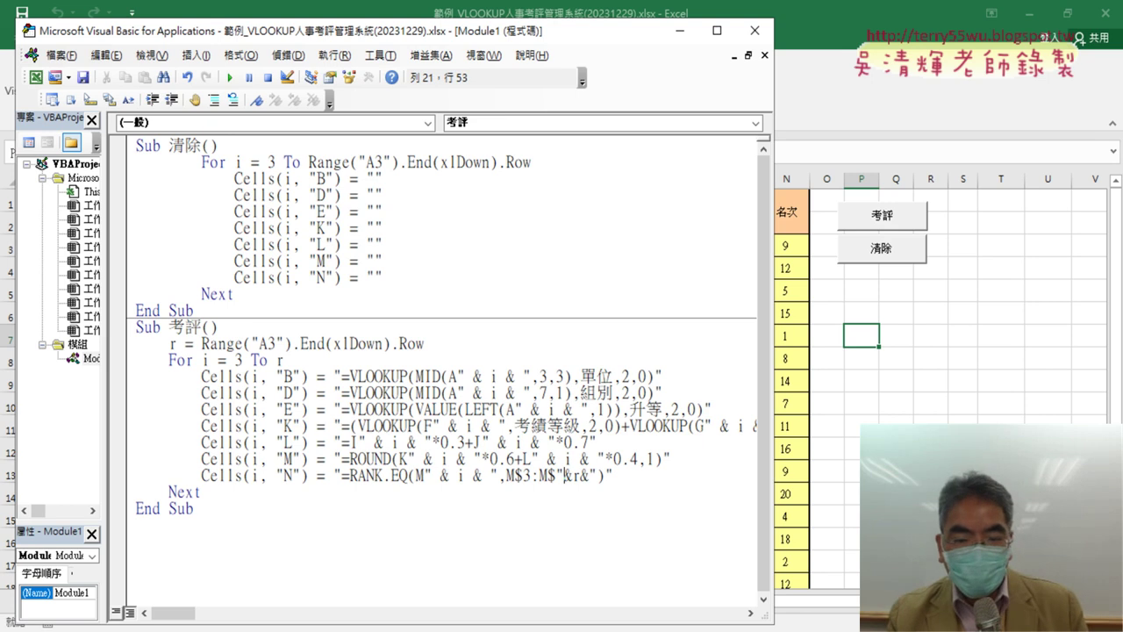
key(Right)
key(Right)
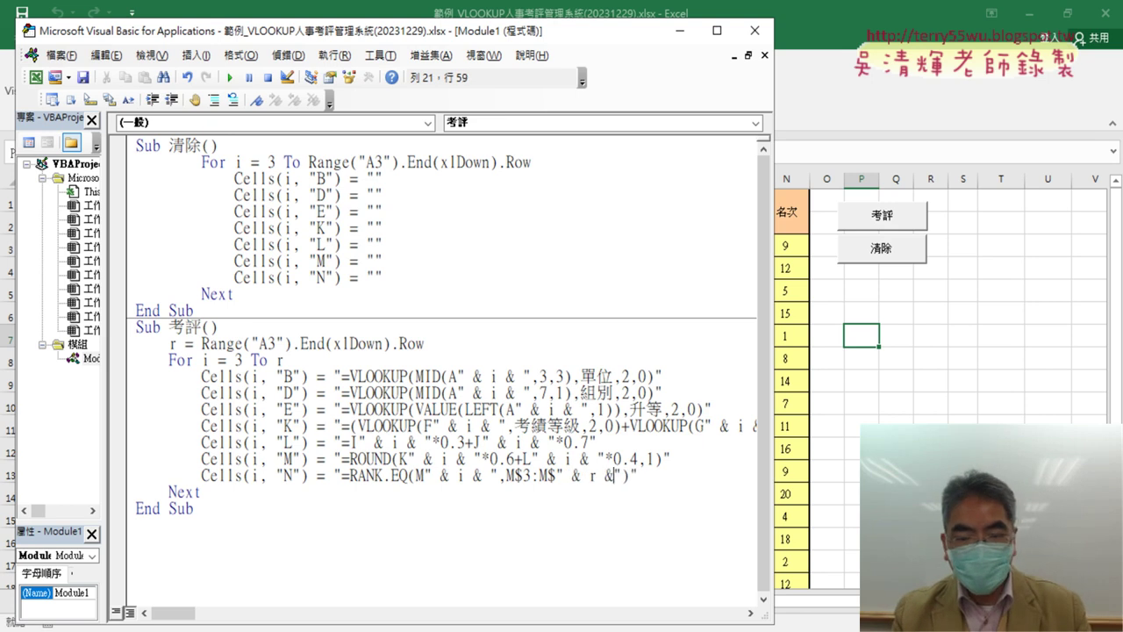
key(Right)
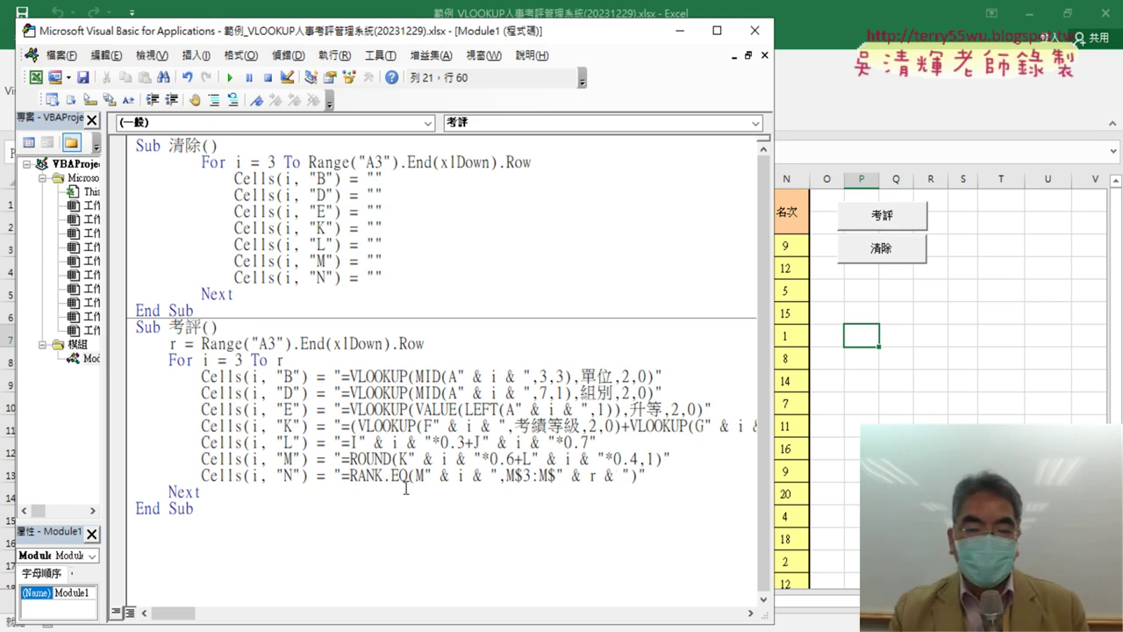
drag(556, 476, 630, 476)
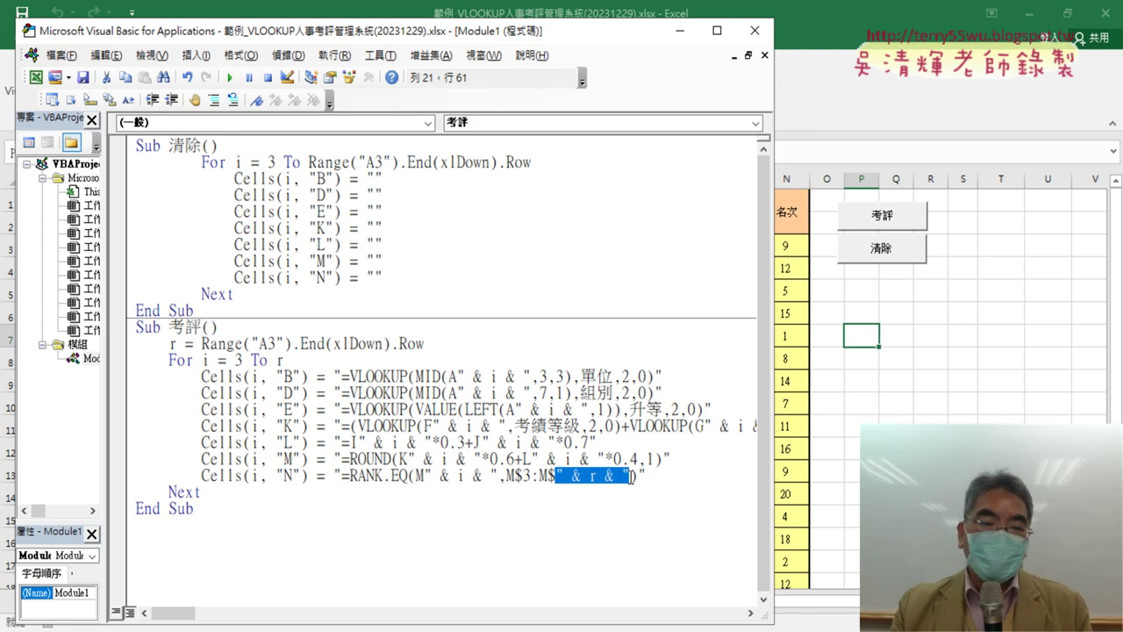
click(687, 454)
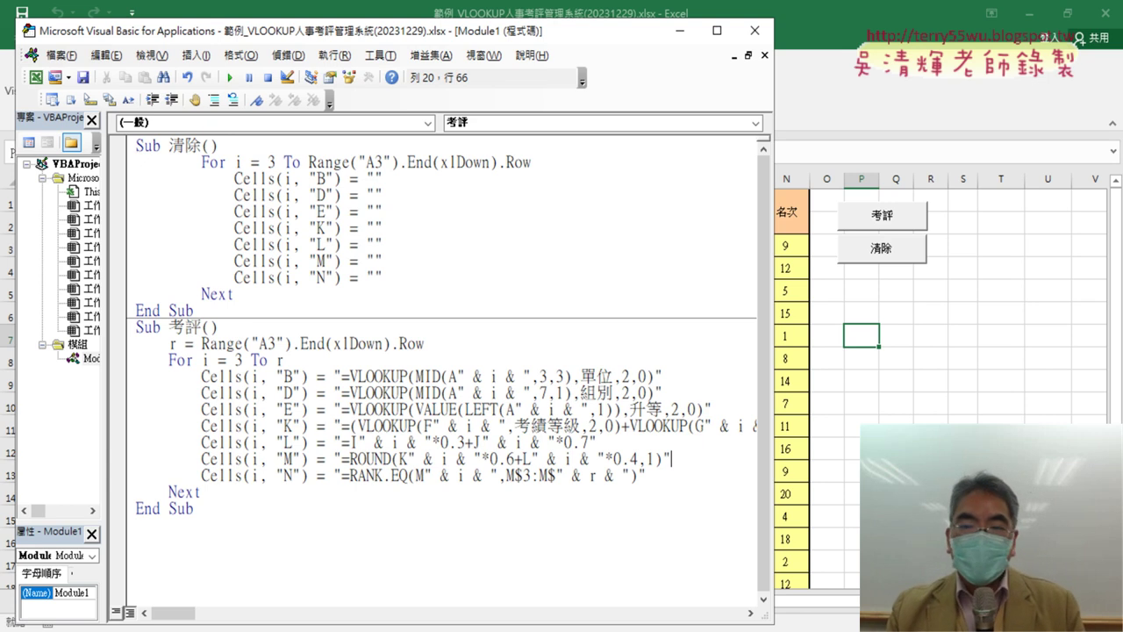
Run the 清除 button on the 助專, 領組, 辦事員 and 助理員 sheets in turn.
click(896, 470)
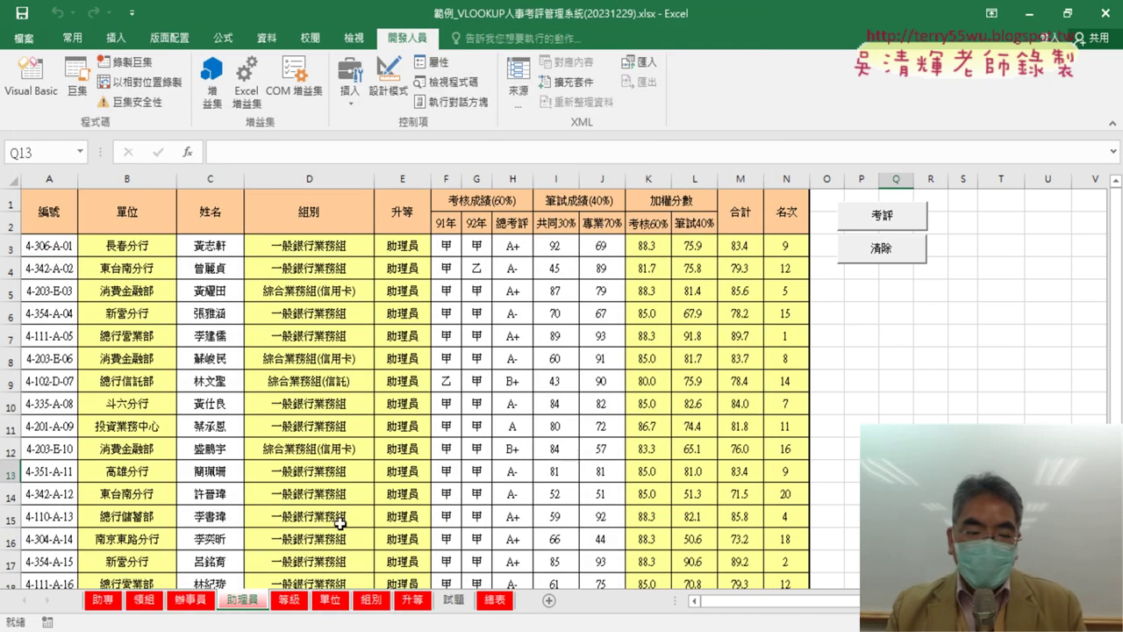
click(103, 601)
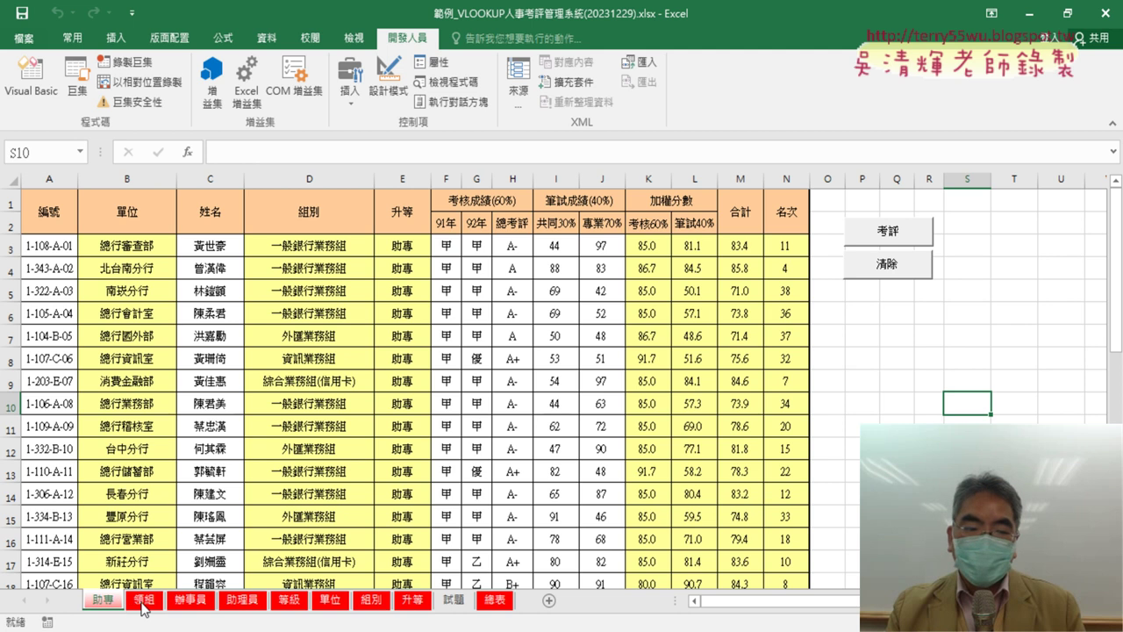
click(907, 275)
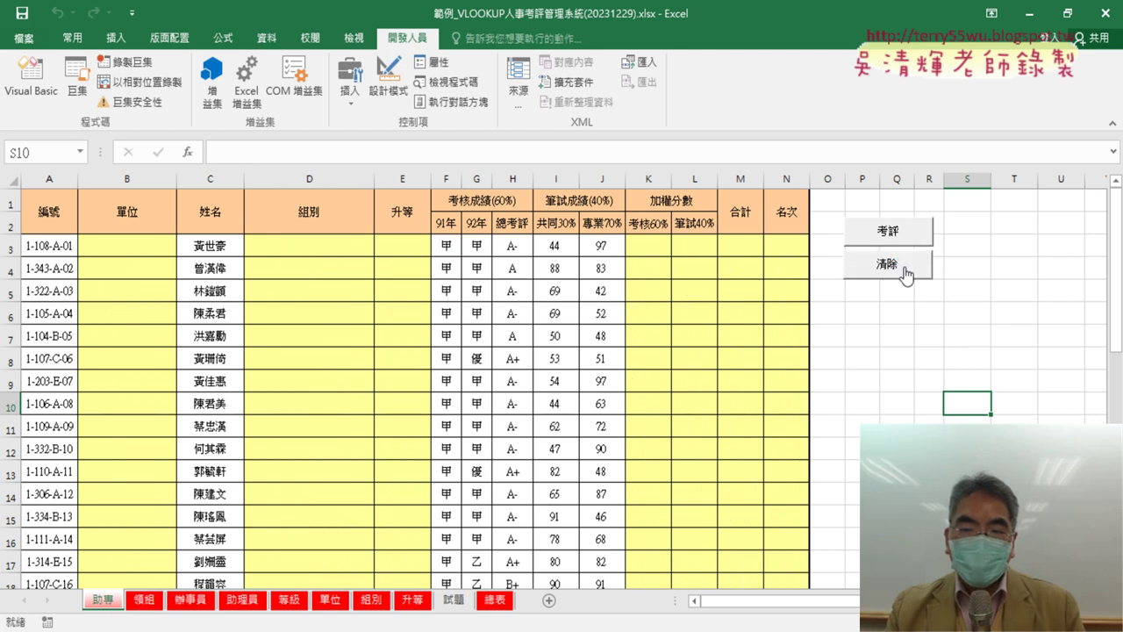
click(149, 600)
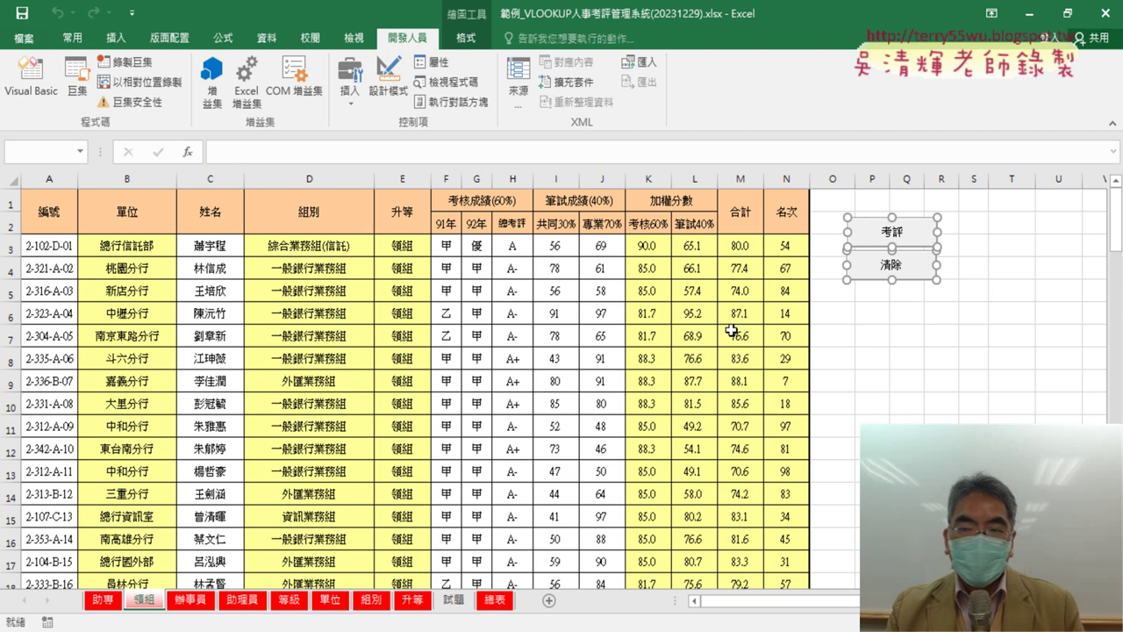
click(895, 268)
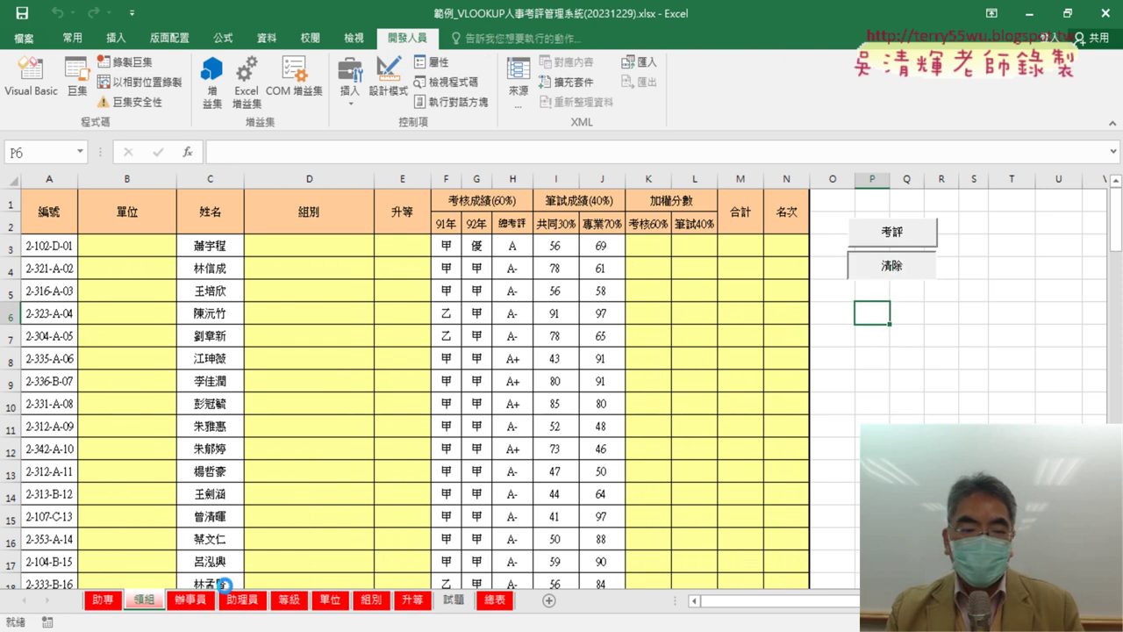
click(193, 600)
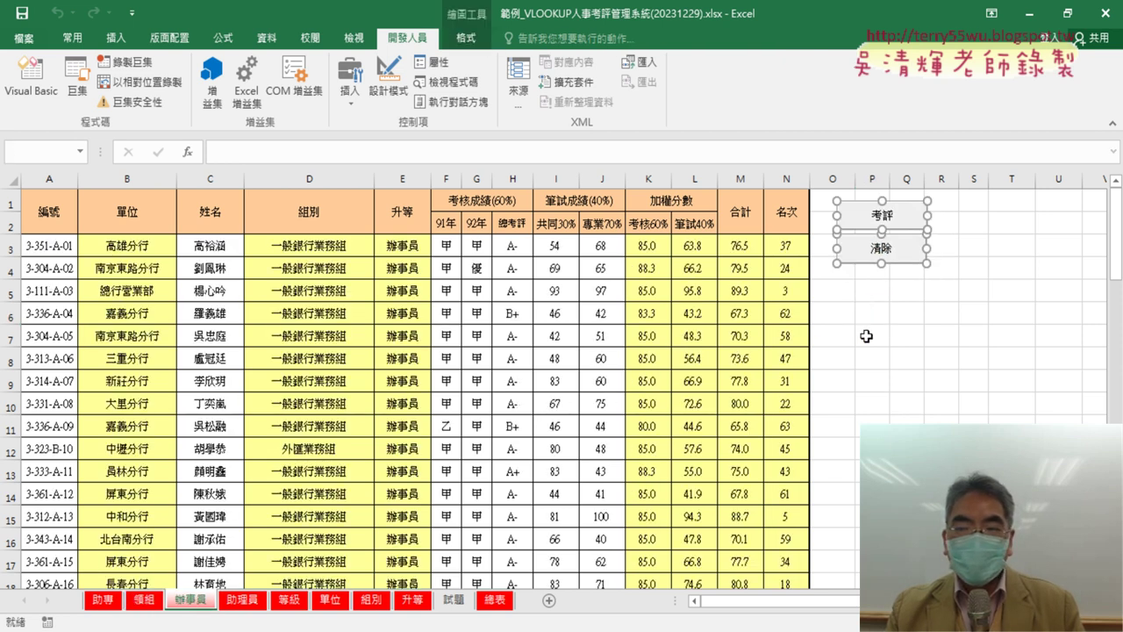
click(894, 251)
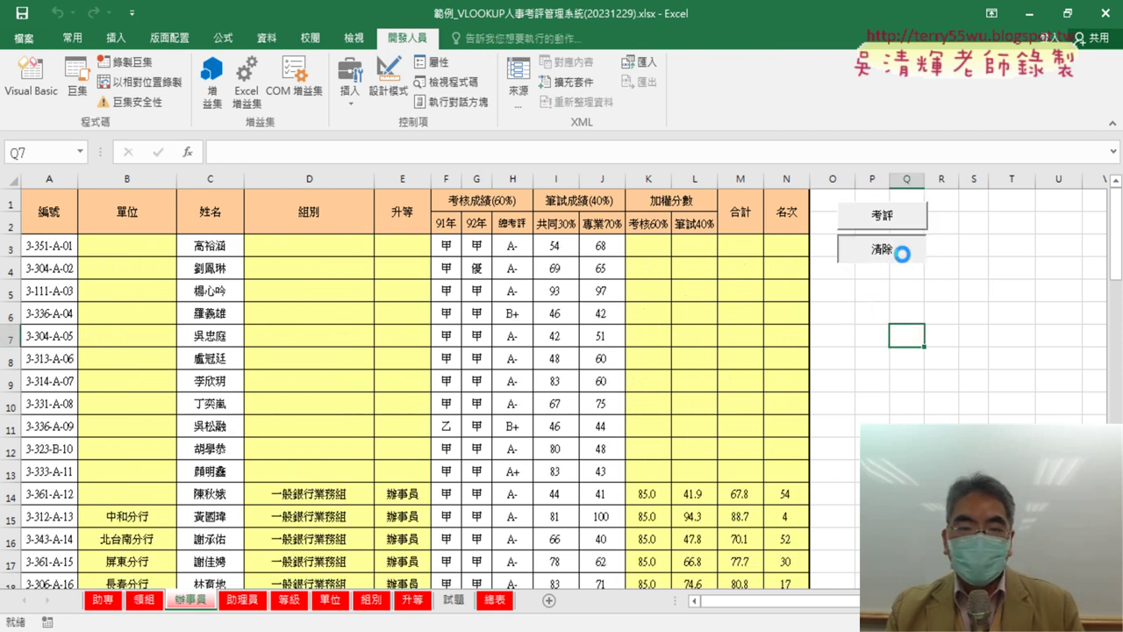
click(243, 600)
click(895, 251)
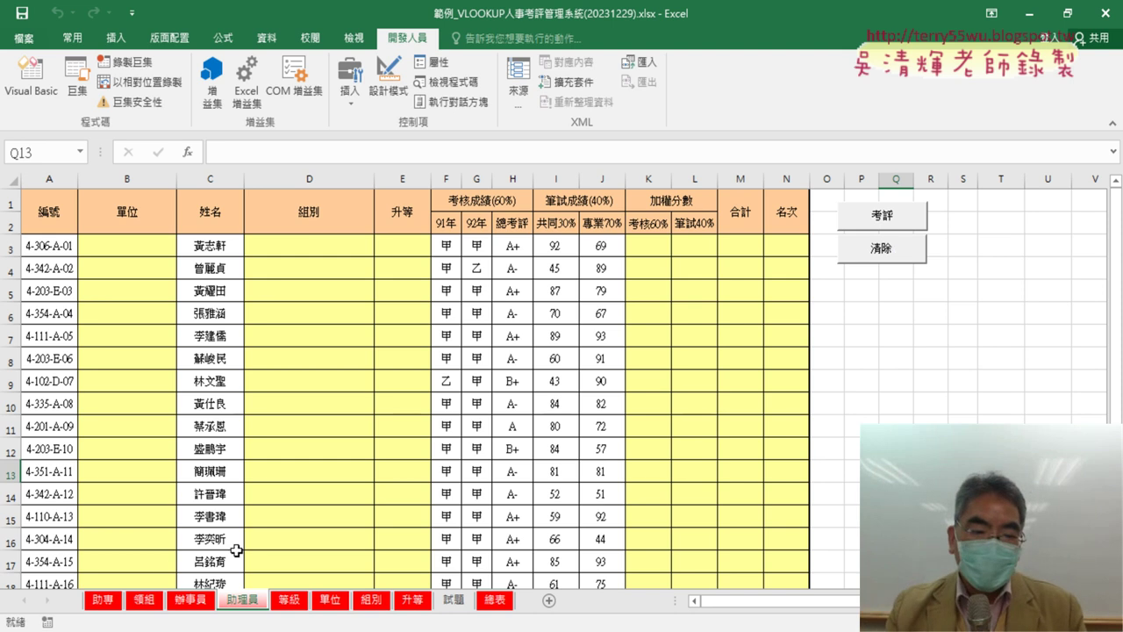
Run the 考評 button on the 助專, 領組, 辦事員 and 助理員 sheets in turn.
click(114, 600)
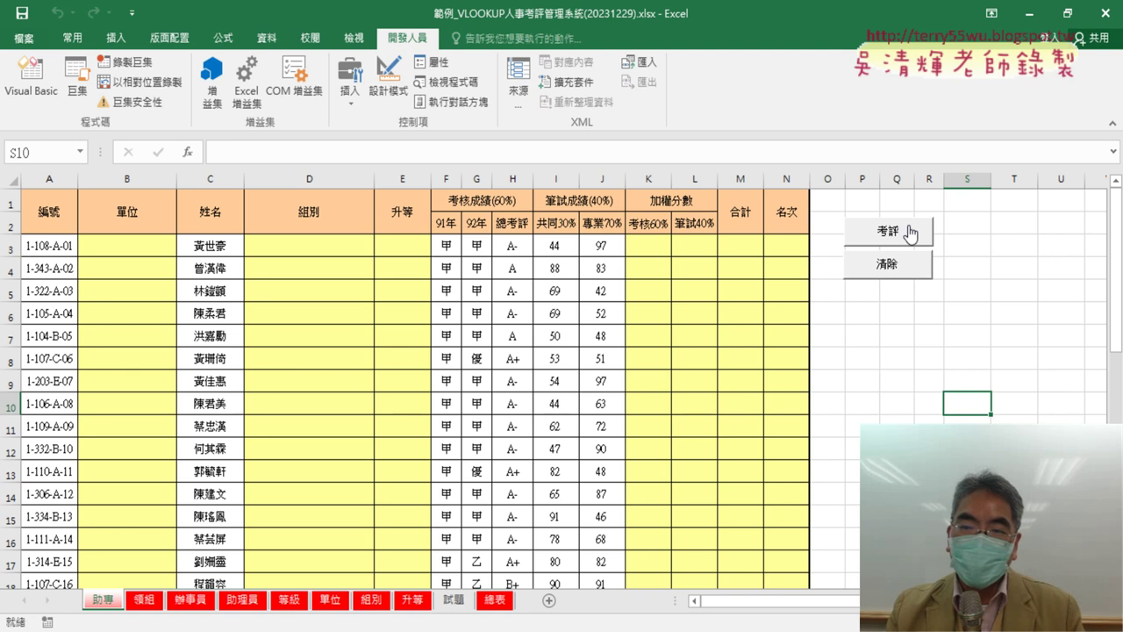
click(910, 233)
click(141, 602)
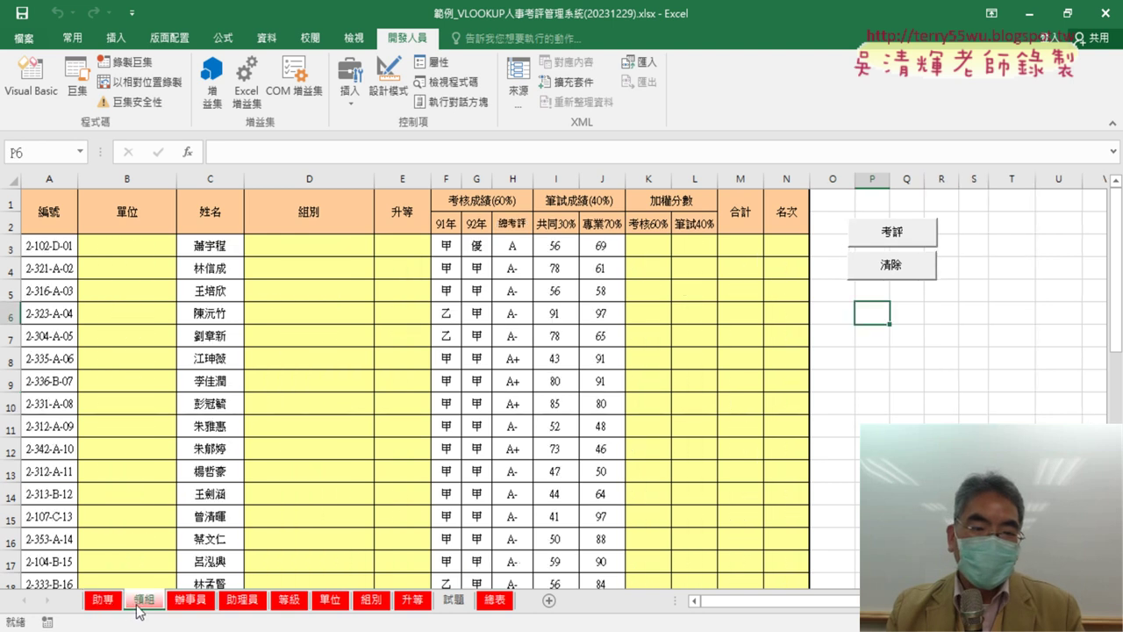
click(916, 235)
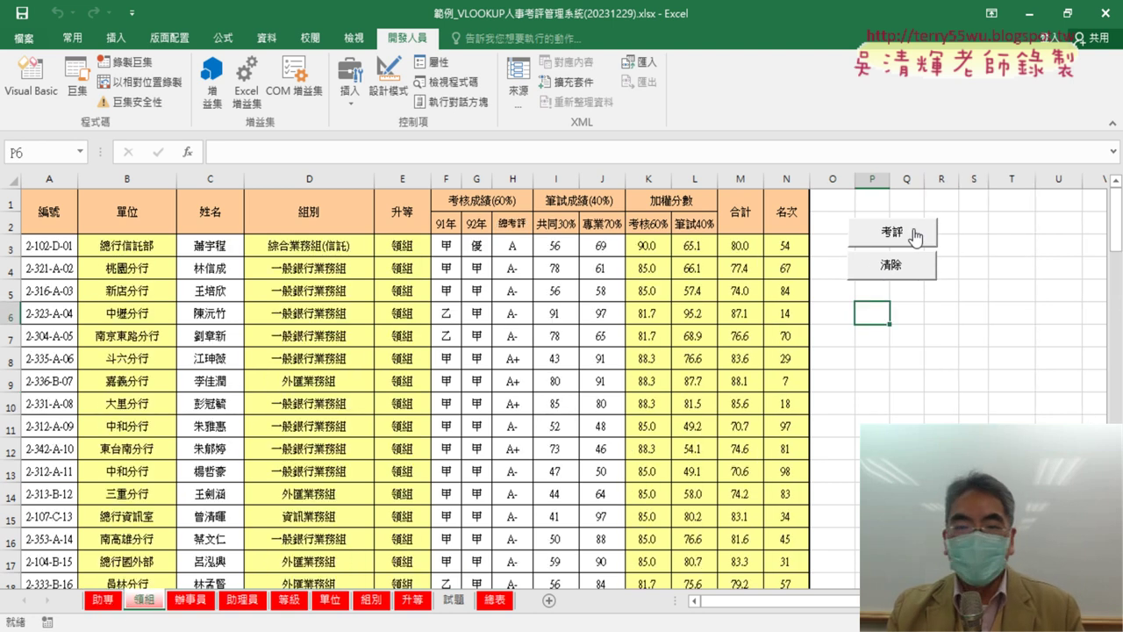
click(190, 601)
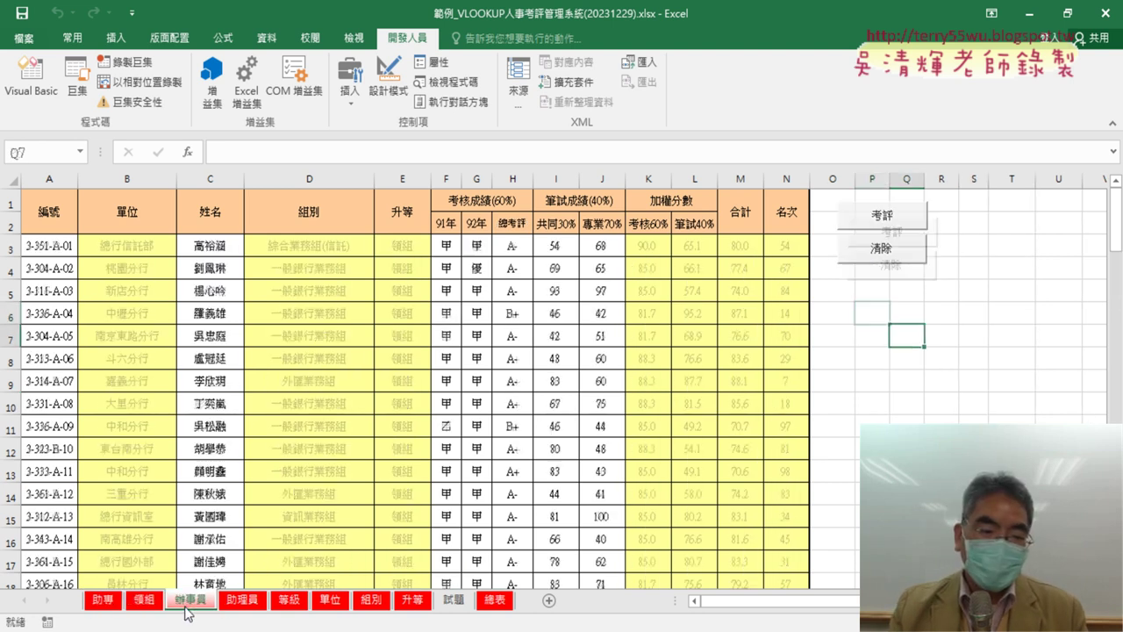
click(864, 227)
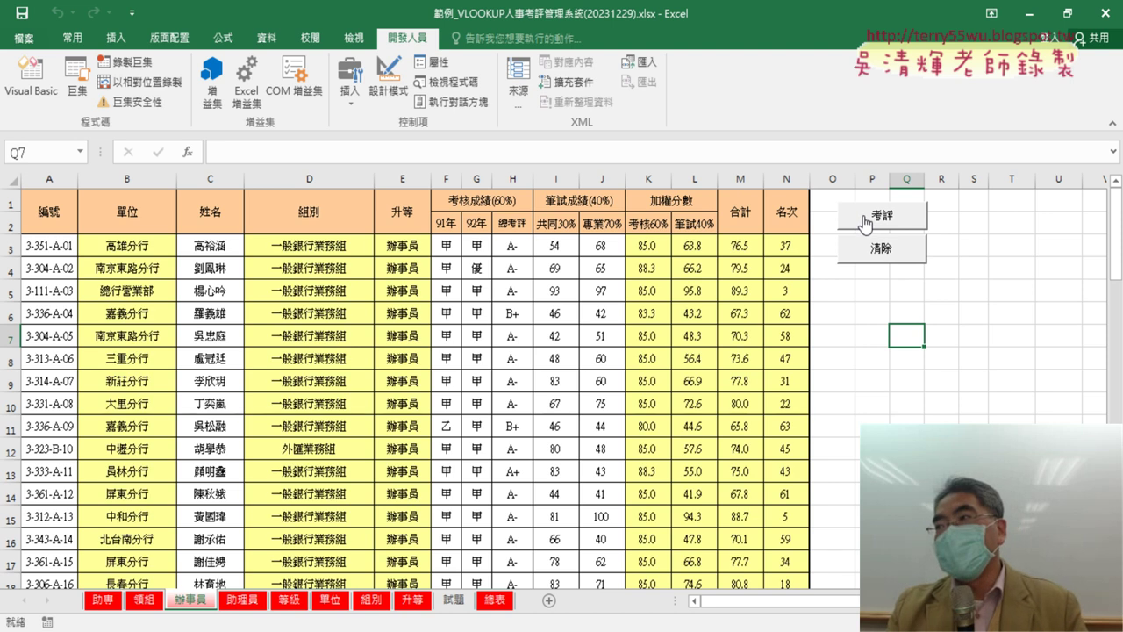
click(246, 600)
click(893, 217)
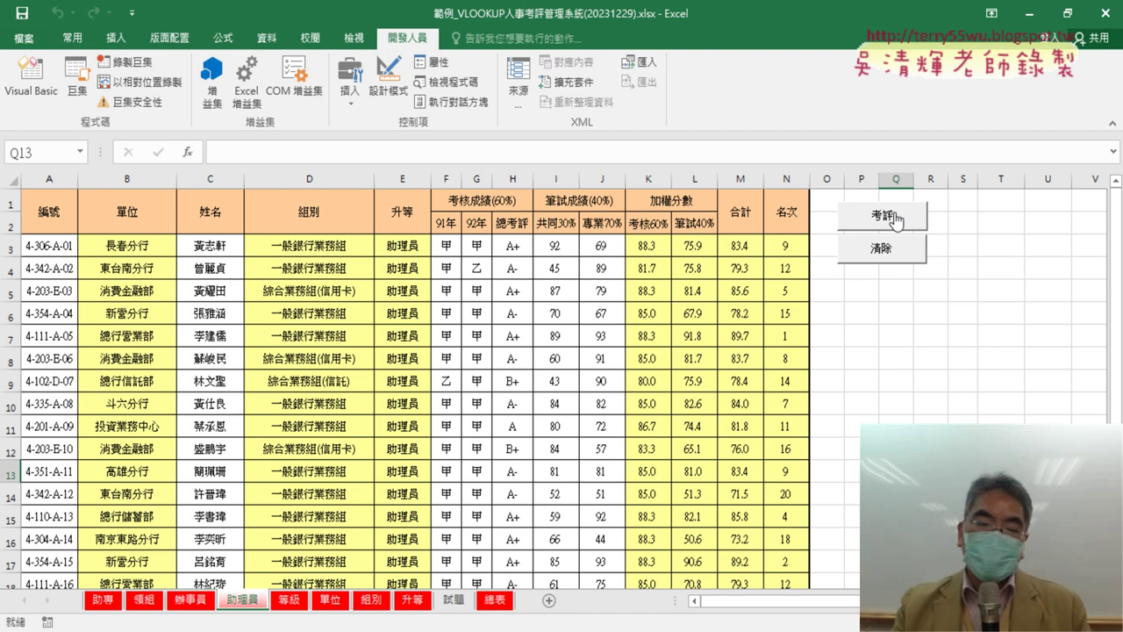
Check the results on all four sheets, then switch to the Google Docs macro notes.
click(102, 600)
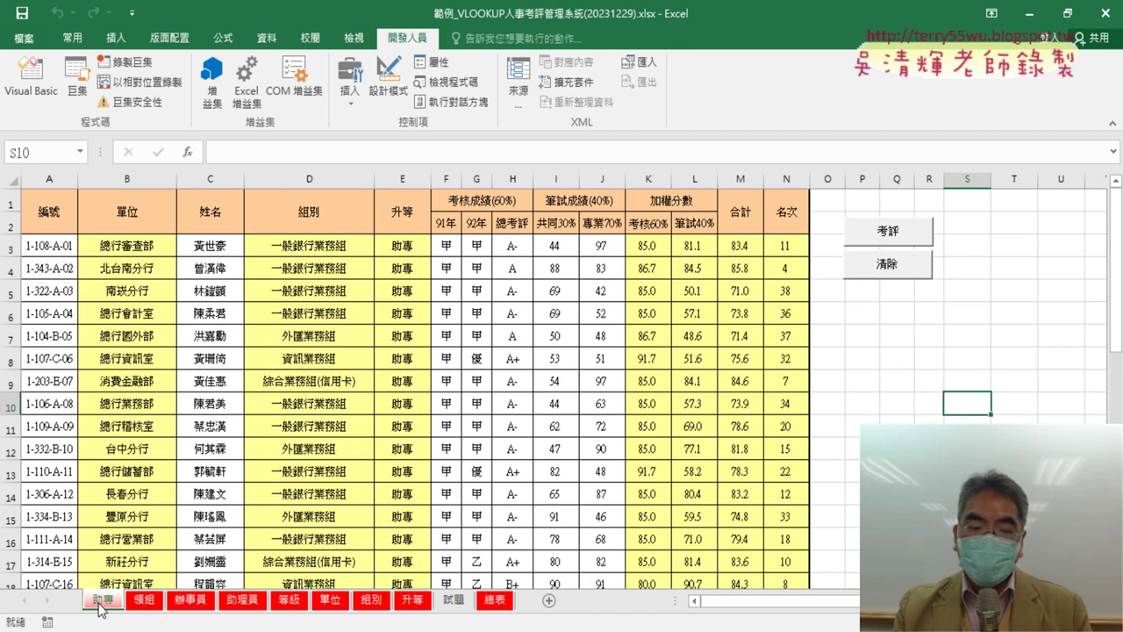
click(145, 600)
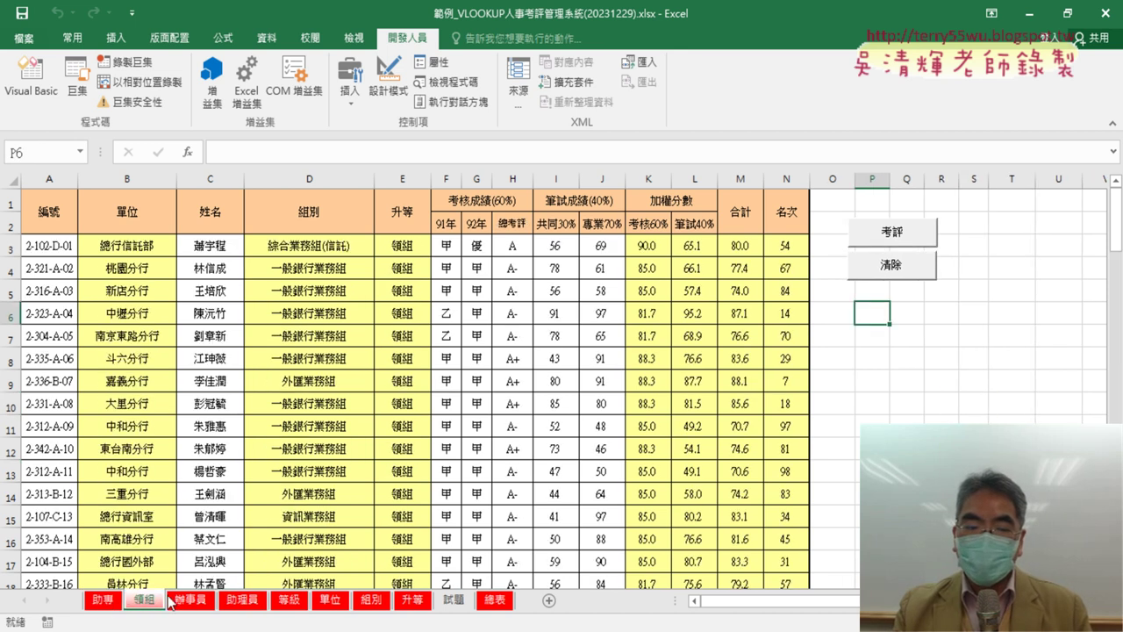
click(187, 600)
click(230, 599)
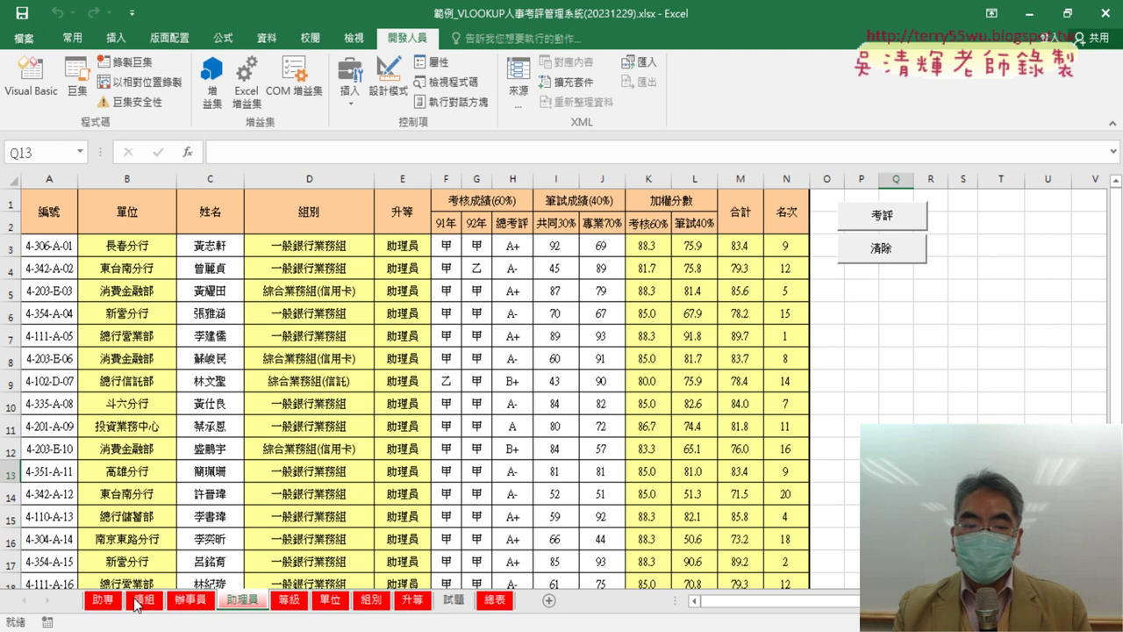
click(100, 602)
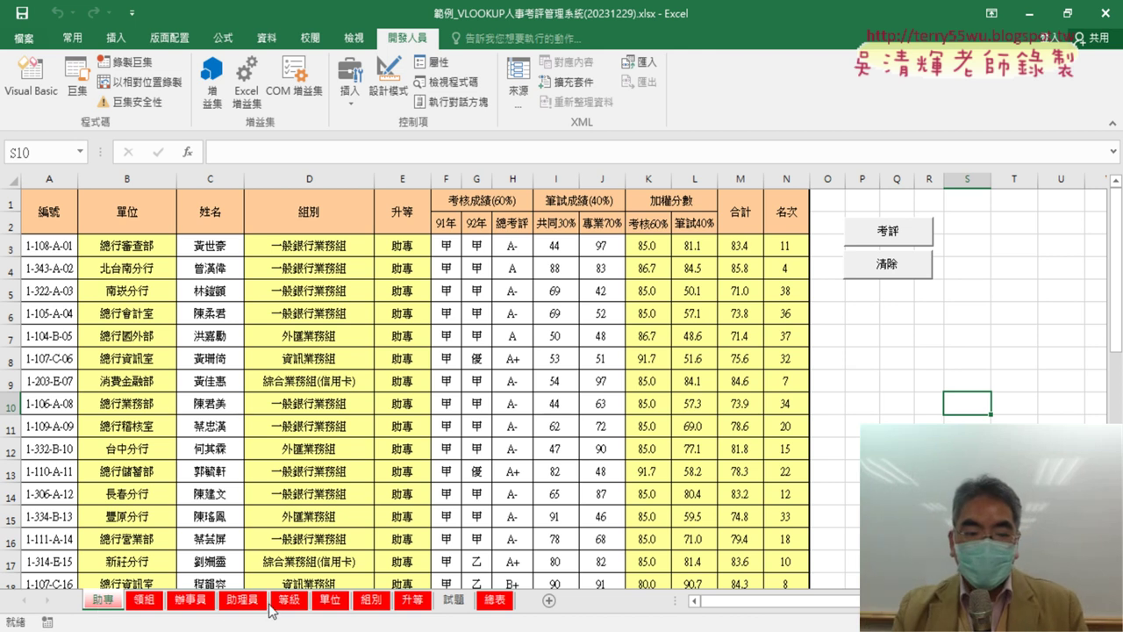
click(239, 601)
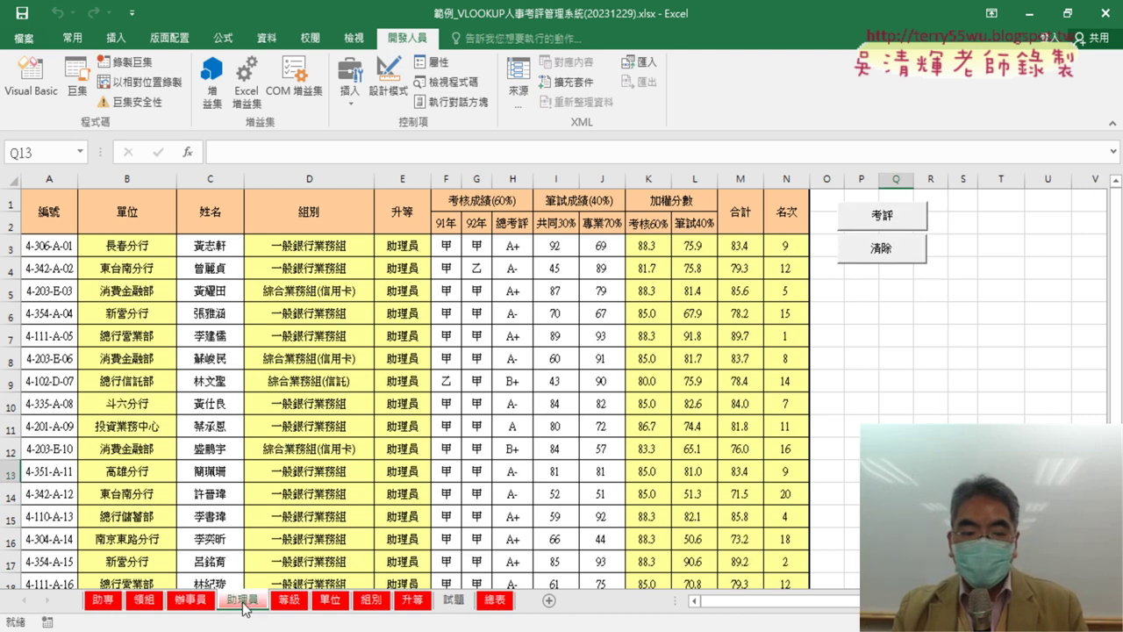
click(104, 606)
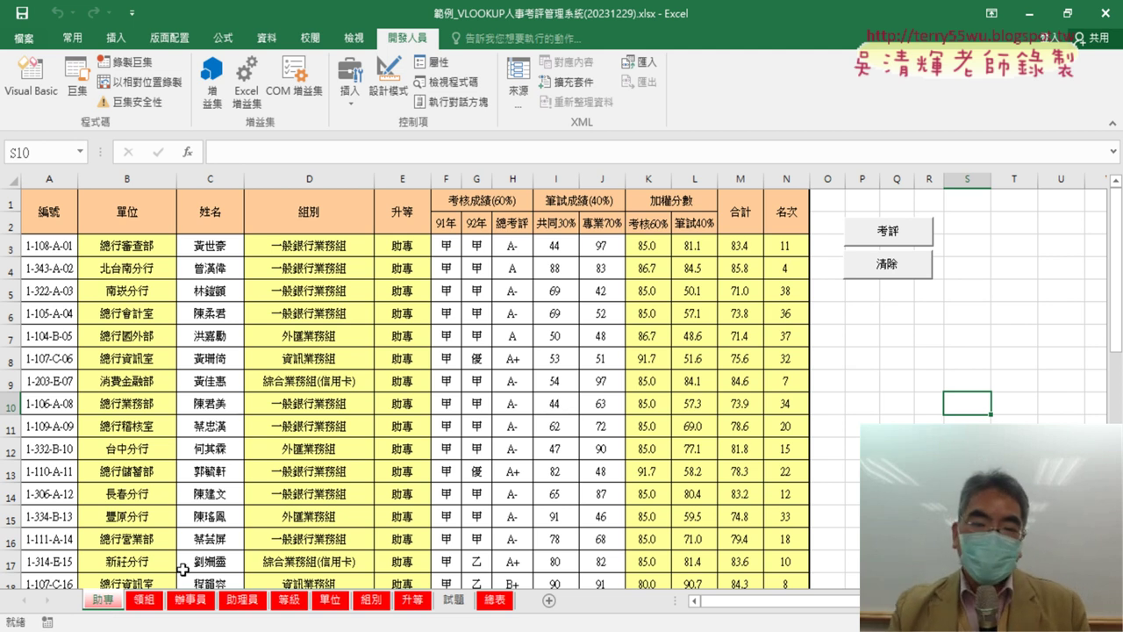
key(alt+Tab)
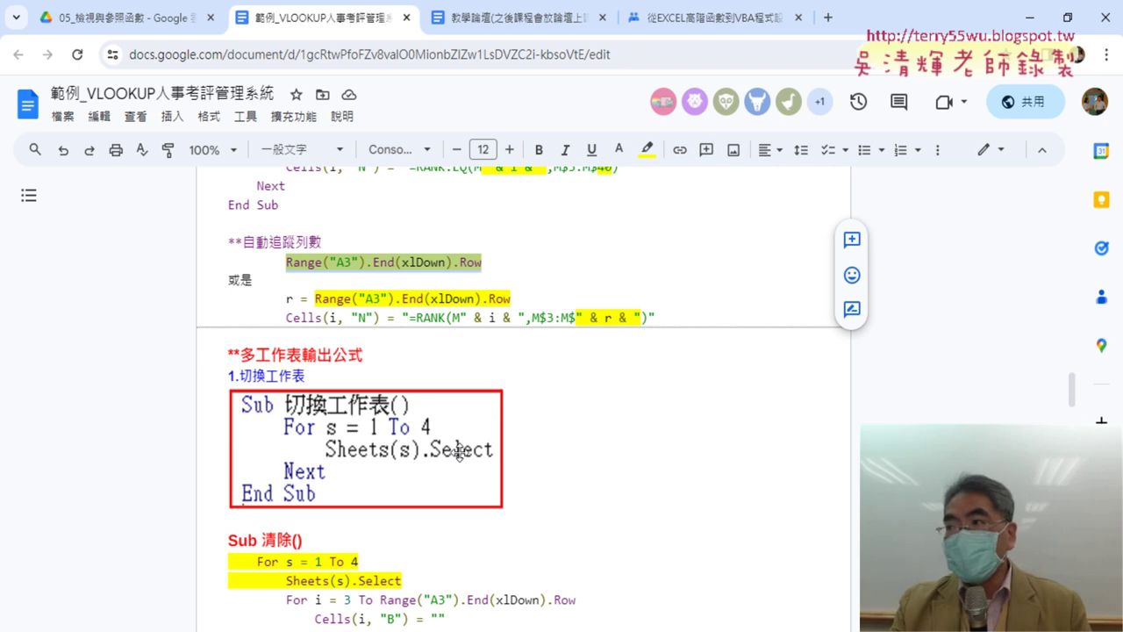
Add a new Sub 切換工作表 procedure below the 考評 macro in Module1.
click(1029, 16)
click(31, 79)
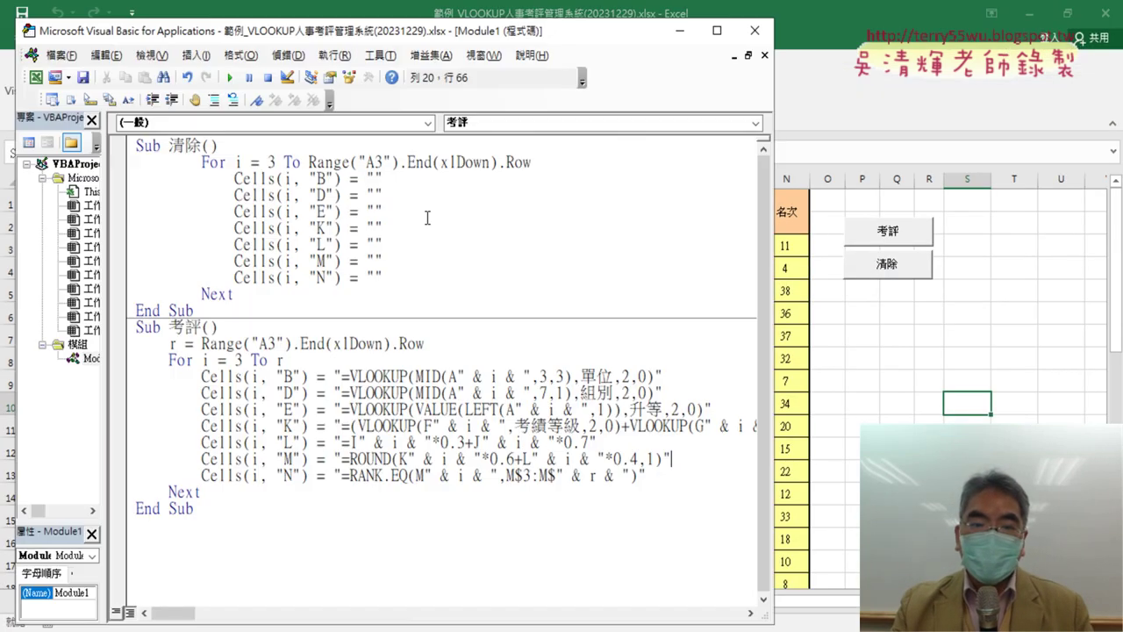
drag(493, 42, 762, 38)
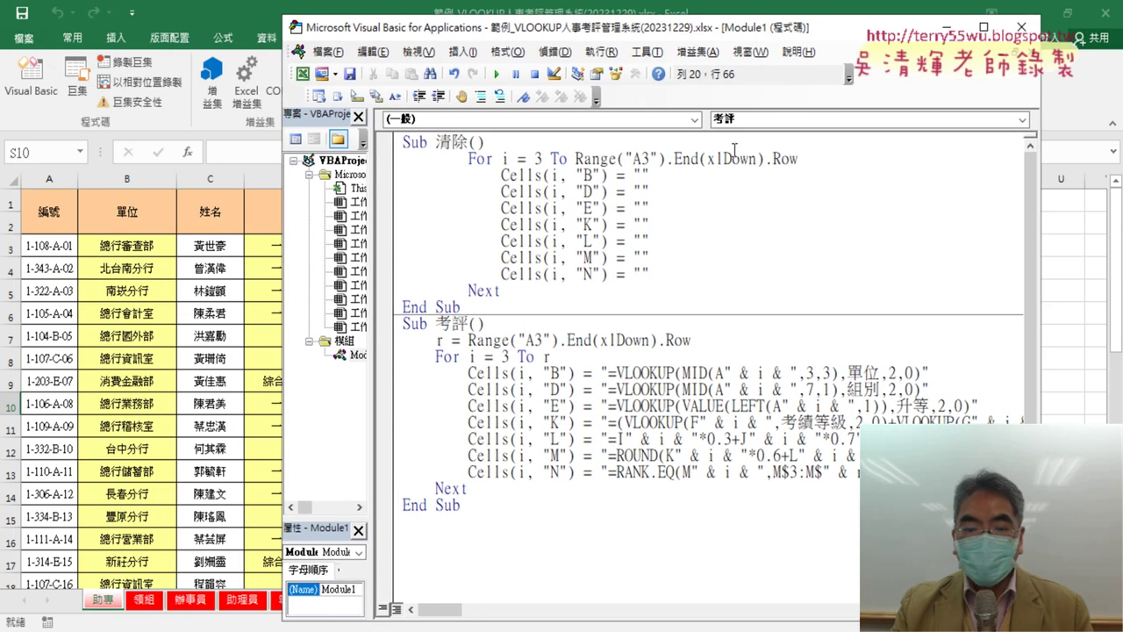
click(455, 526)
text(su)
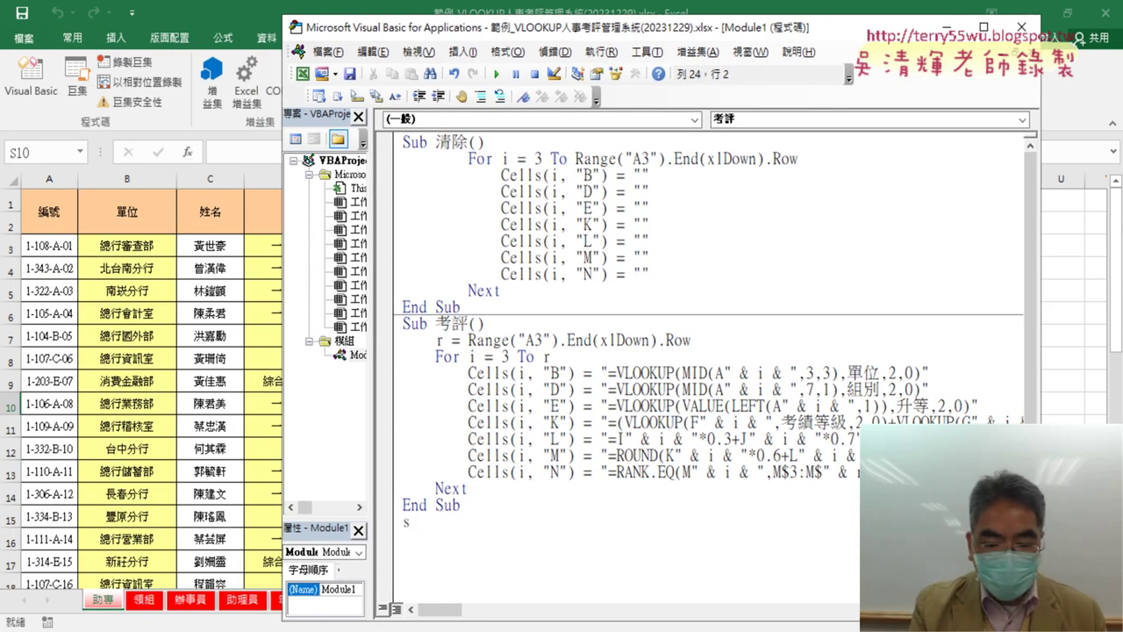
text(b )
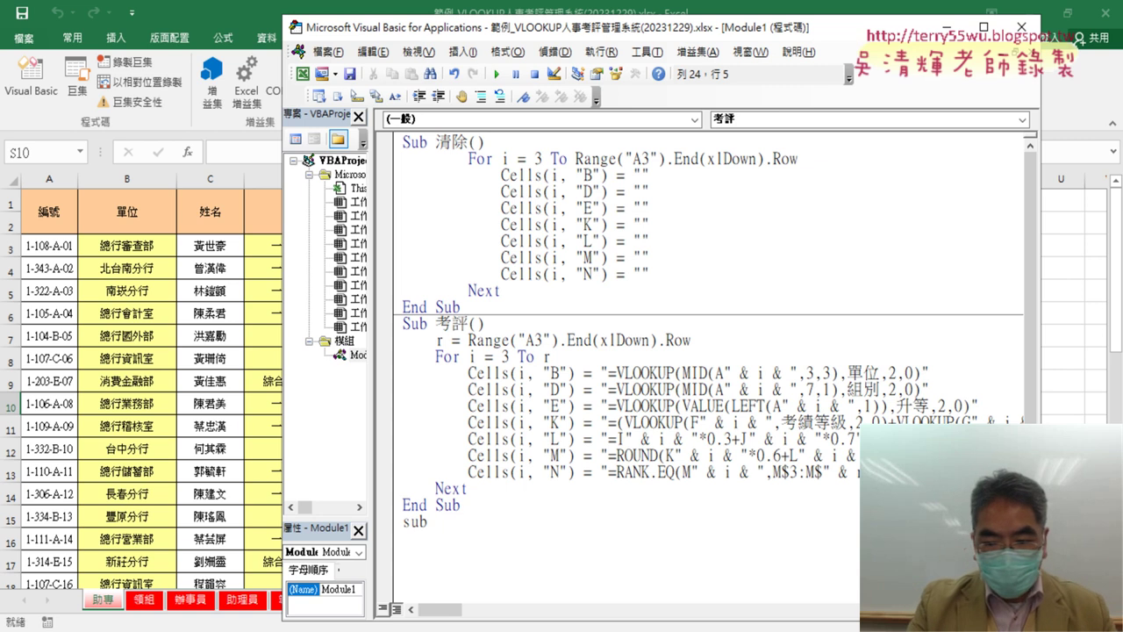
text(切)
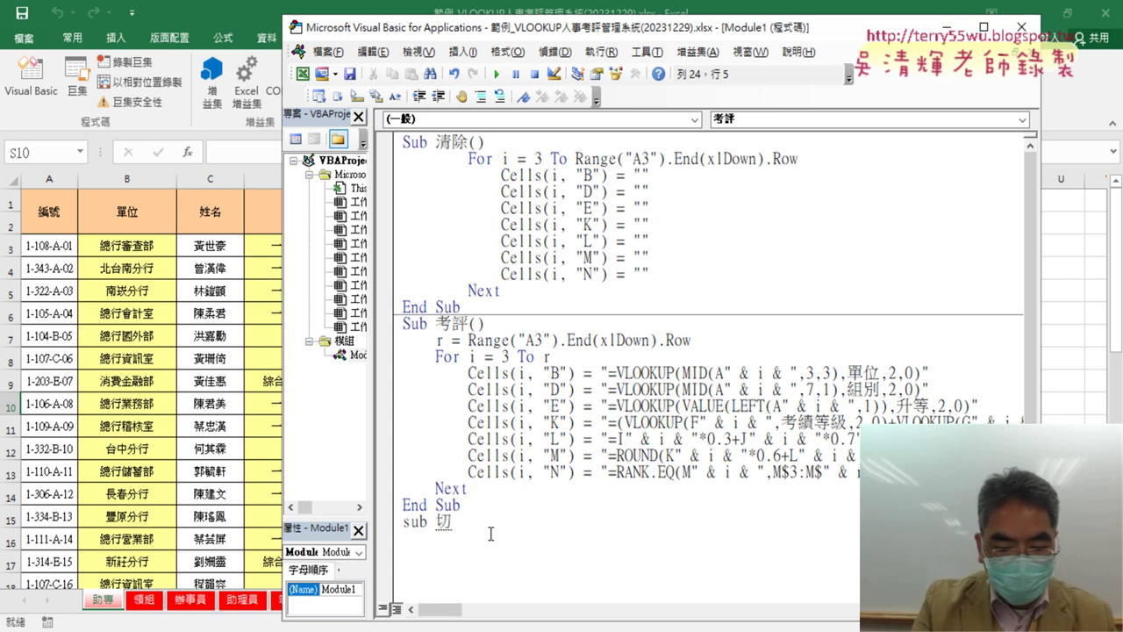
text(換《ㄨㄥ)
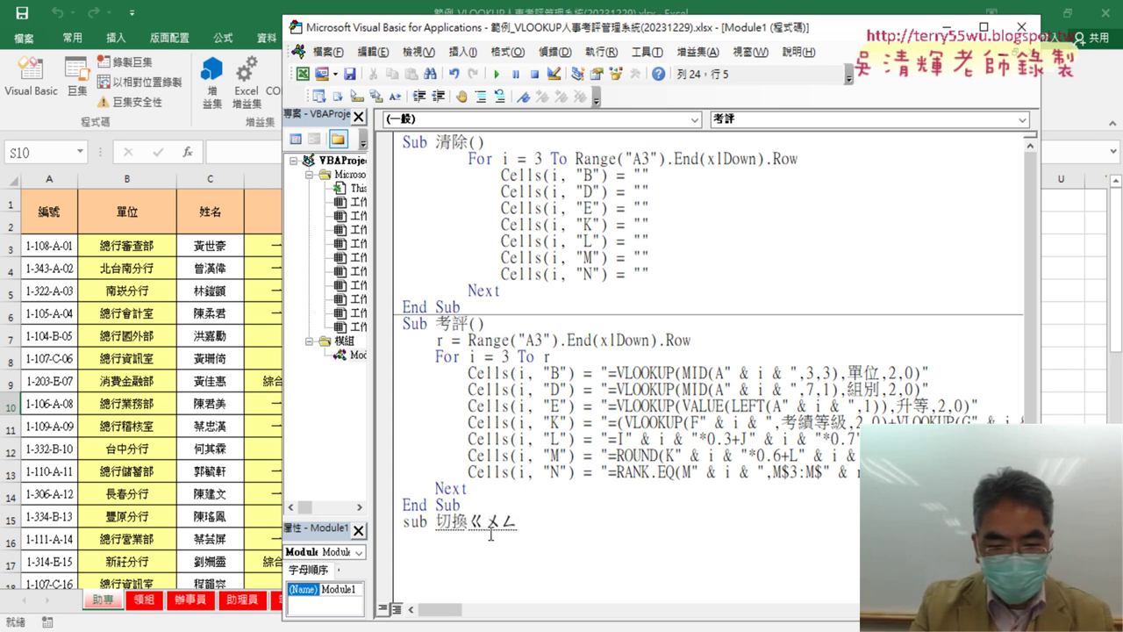
text(工作)
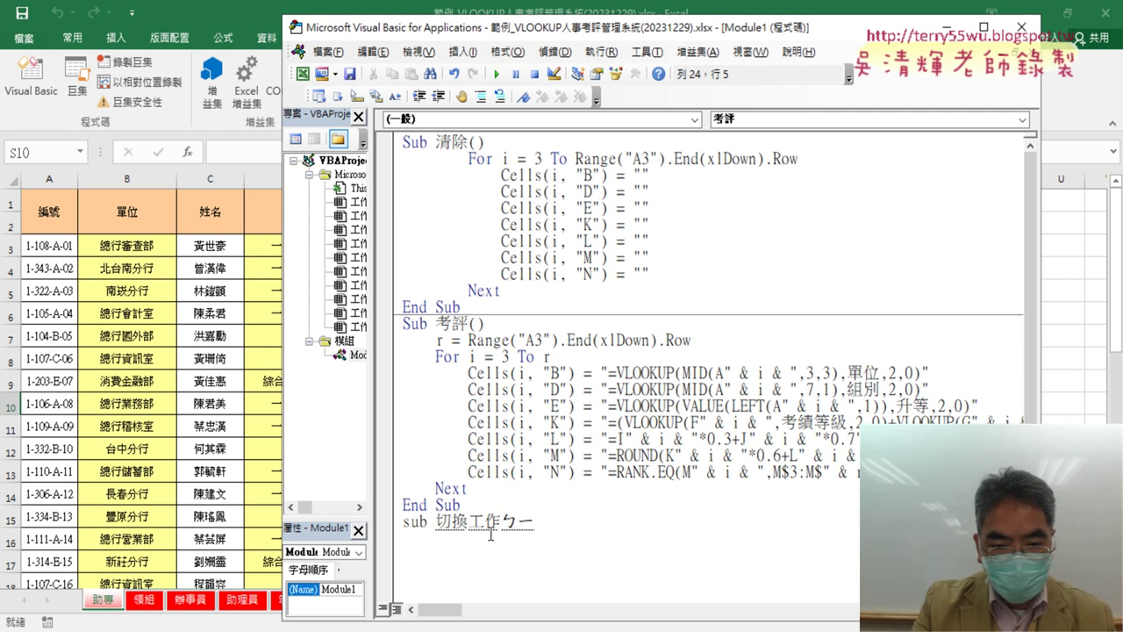
text(表)
key(Return)
key(Return)
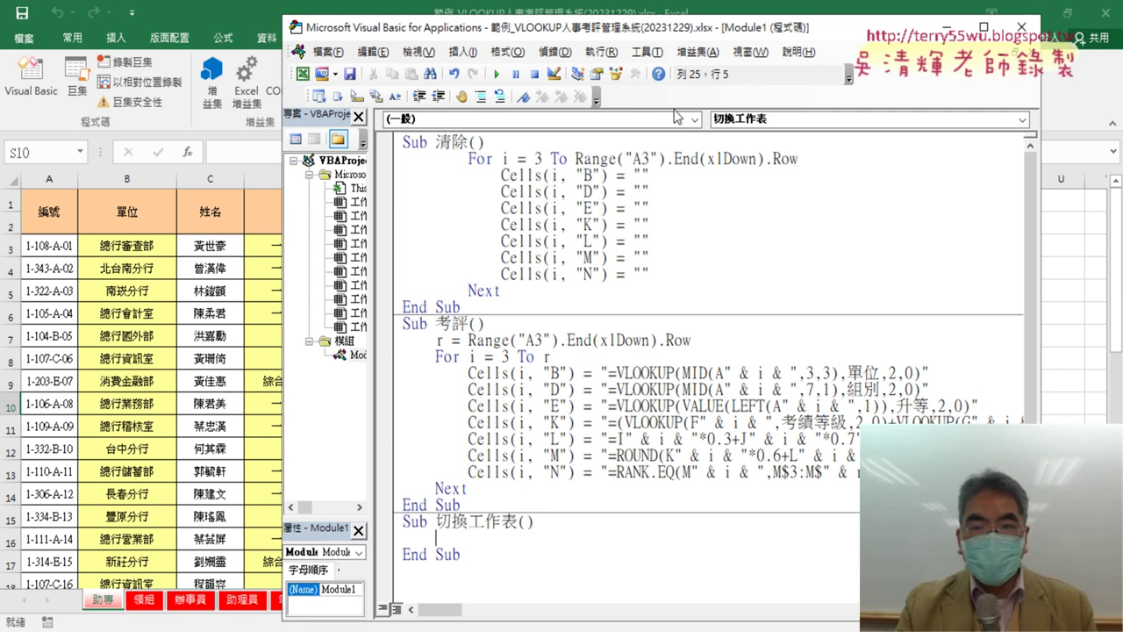
Write the statement Sheets(2).Select inside the 切換工作表 procedure.
drag(724, 15, 765, 25)
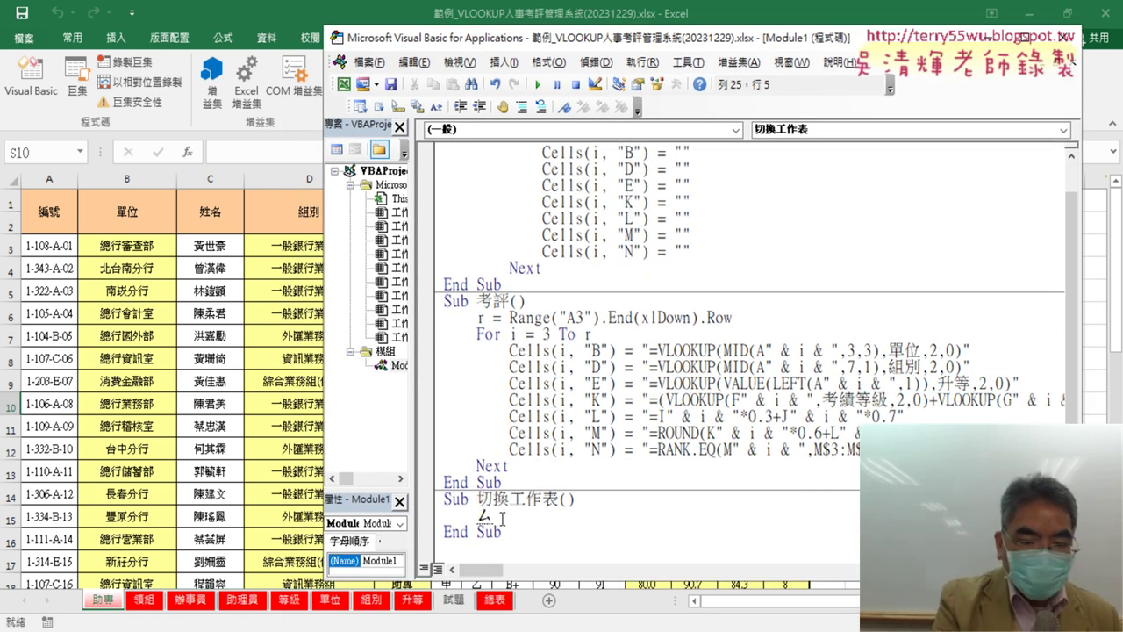
text(sh)
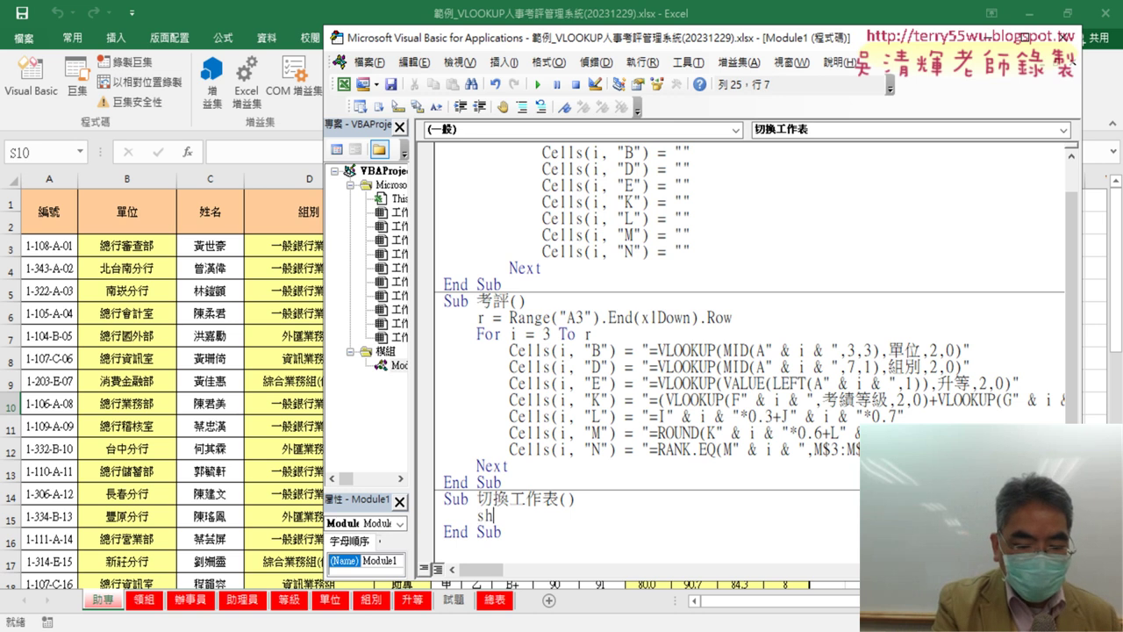
text(eet)
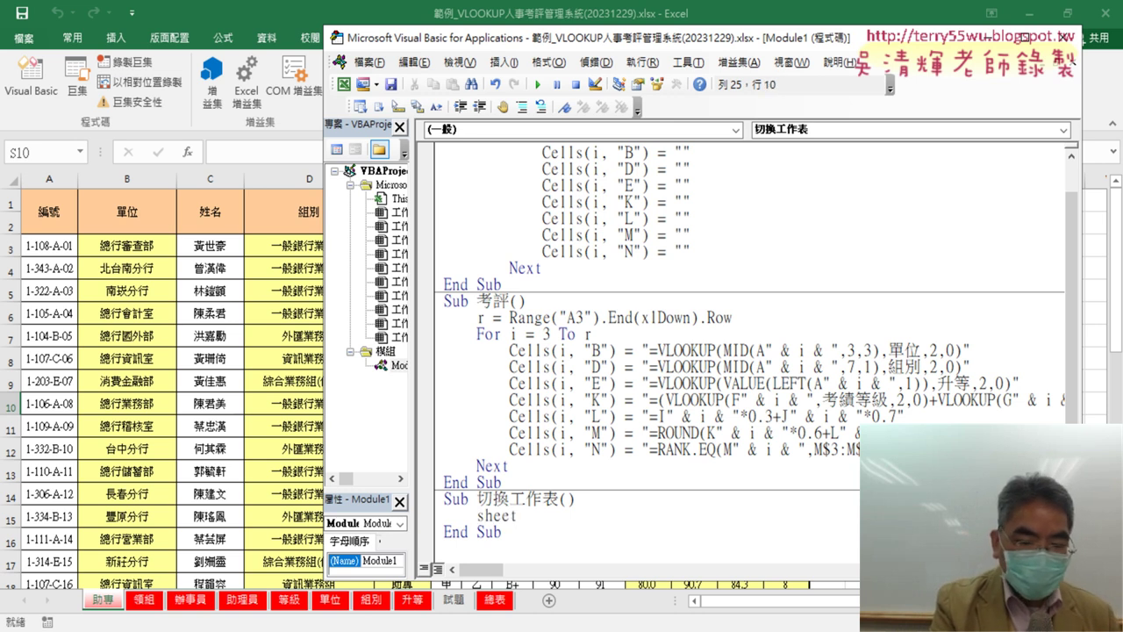
text(s)
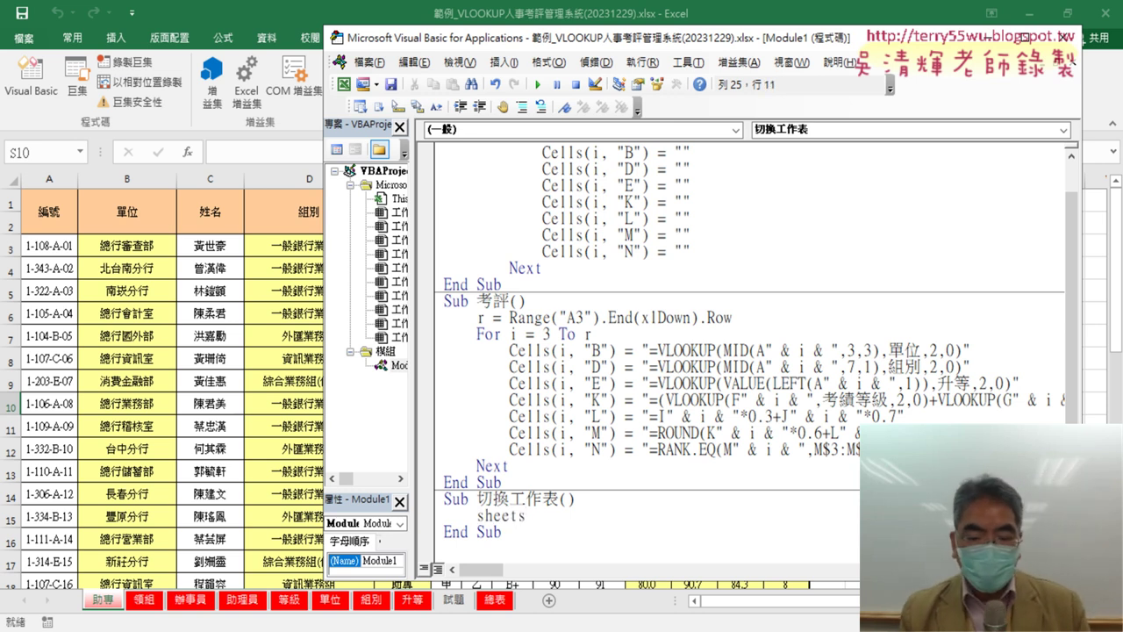
text(()
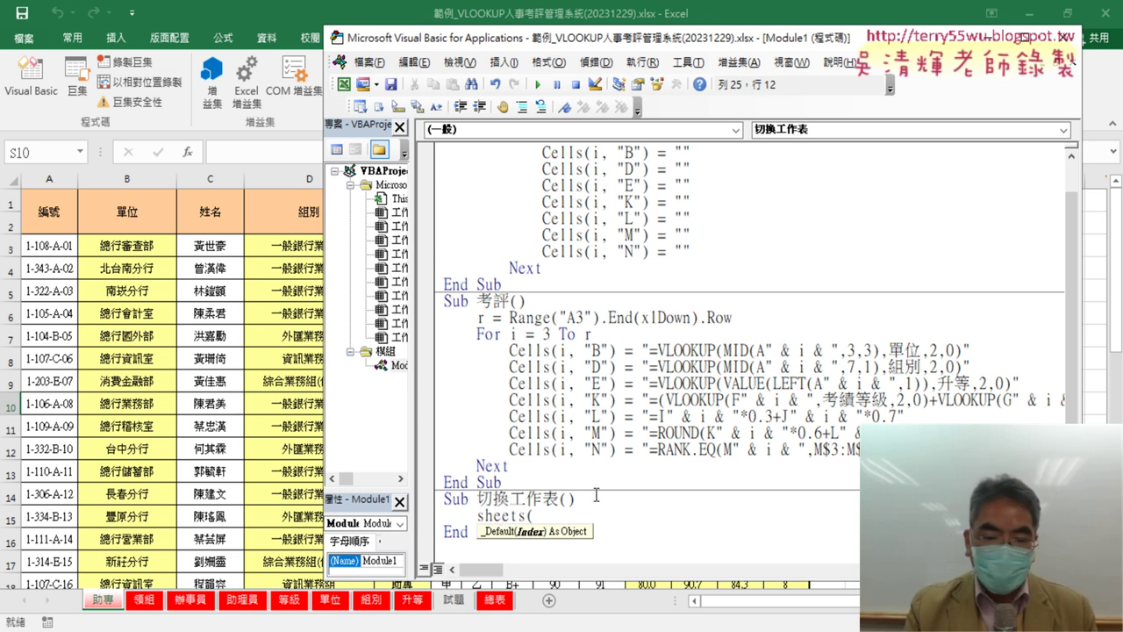
text(2))
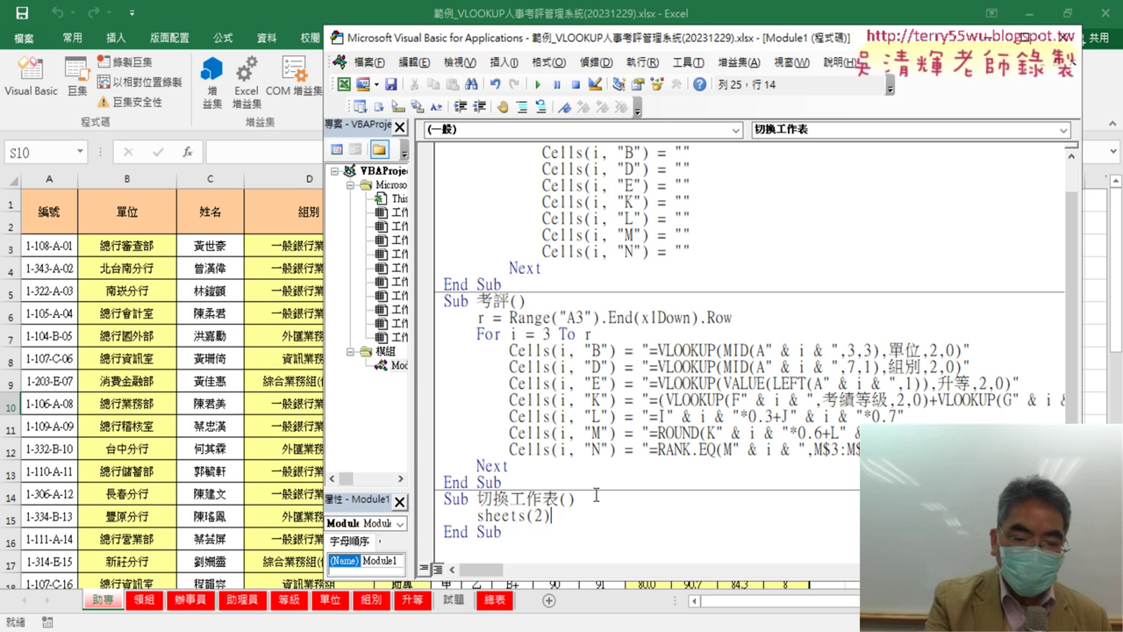
text(.s)
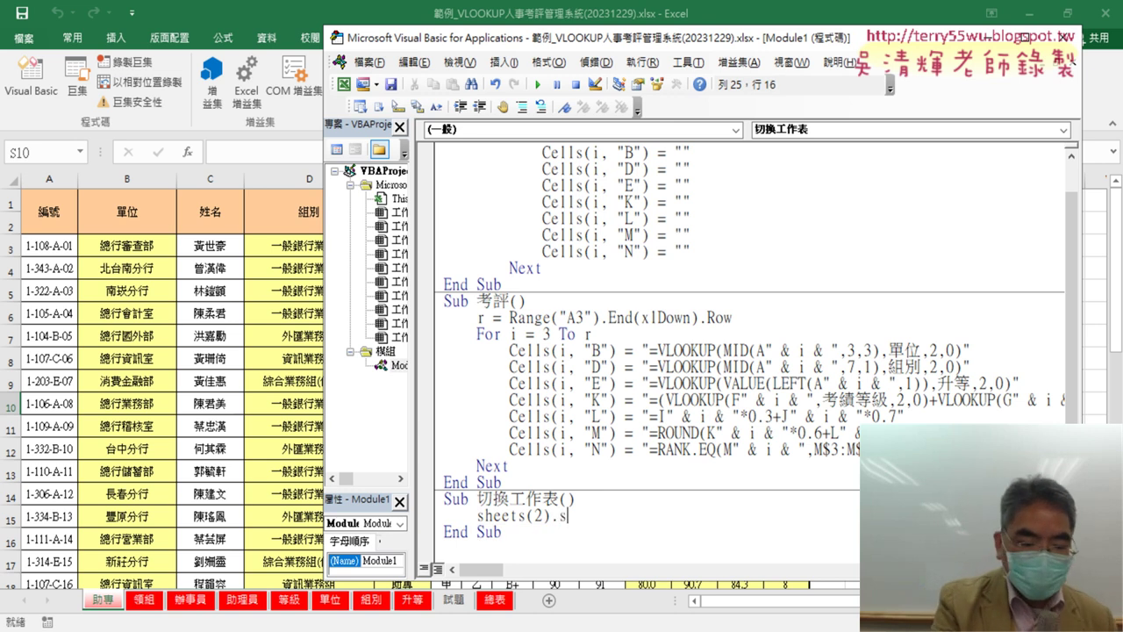
text(elect)
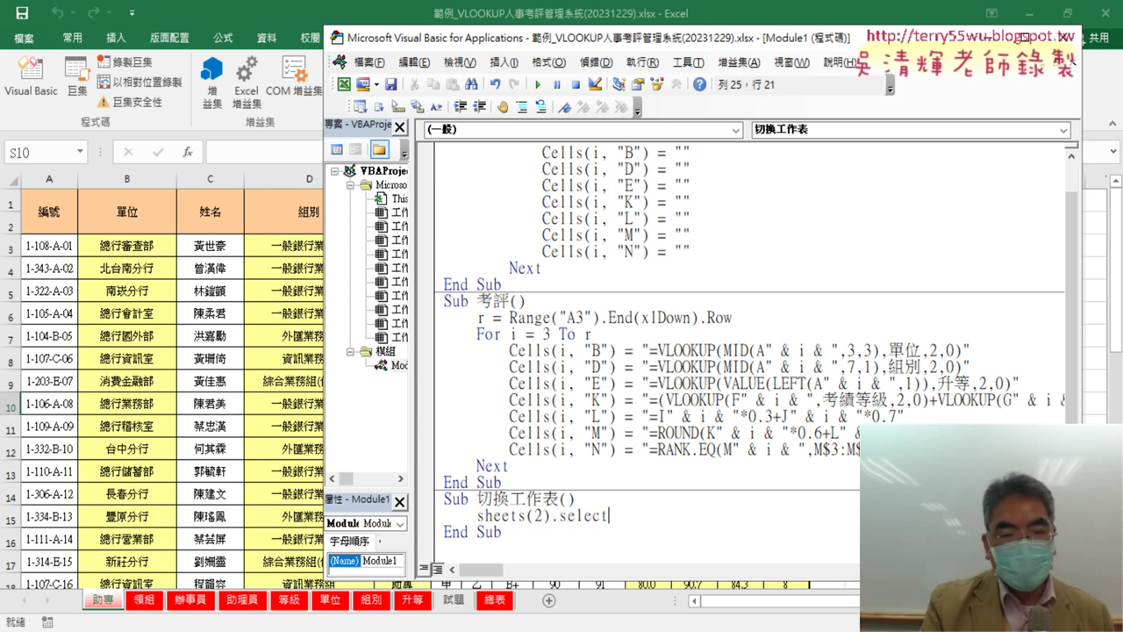
click(626, 450)
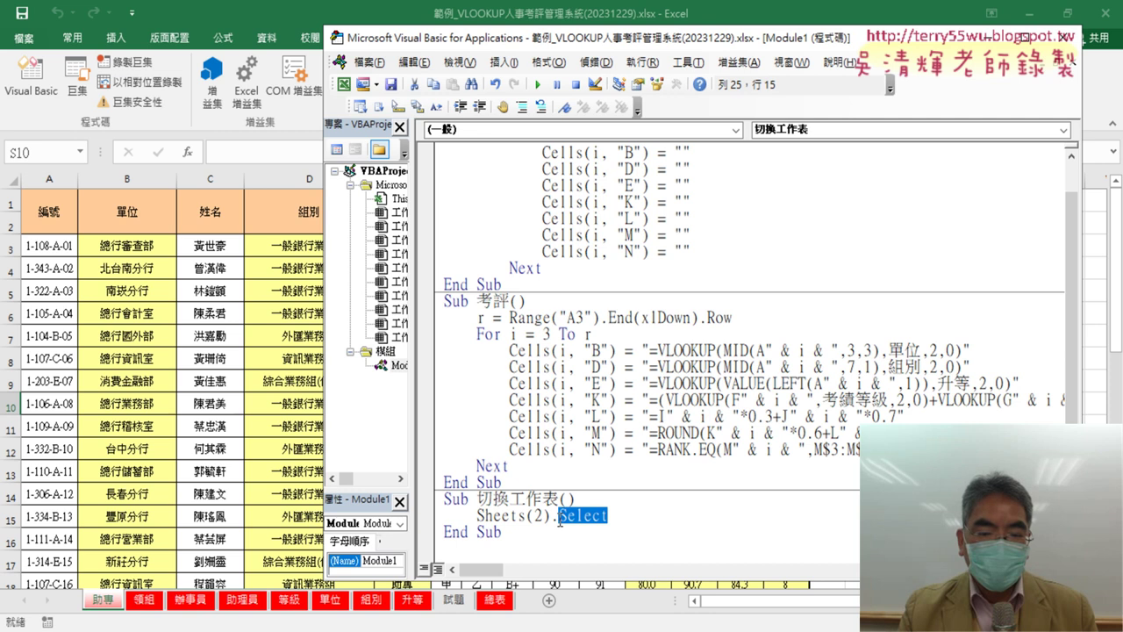
drag(623, 518, 477, 515)
click(479, 516)
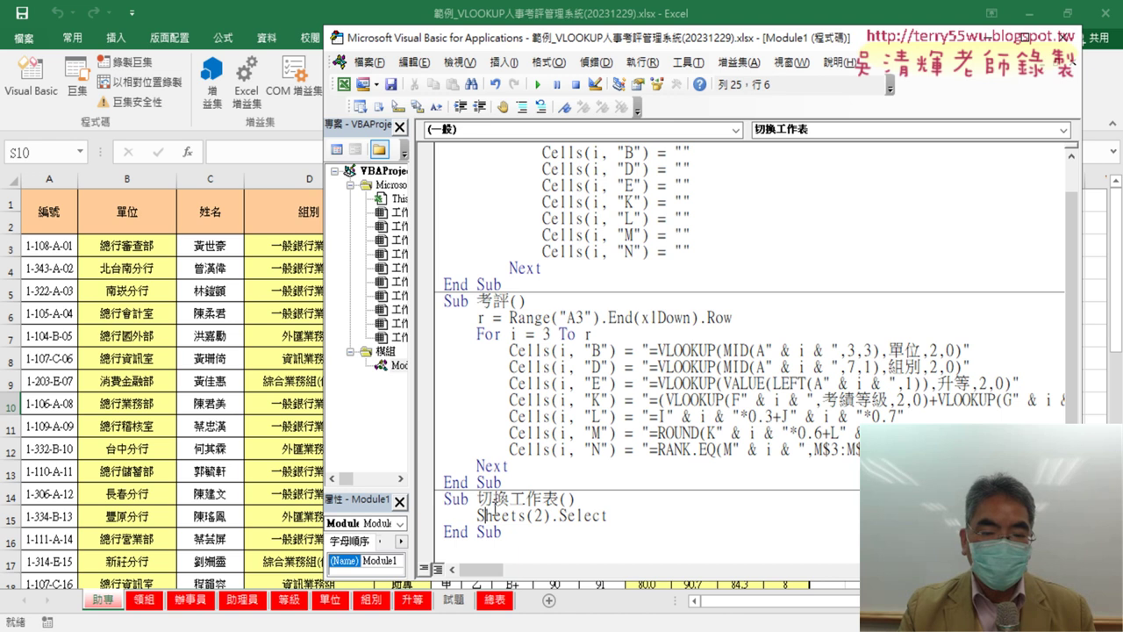
click(568, 517)
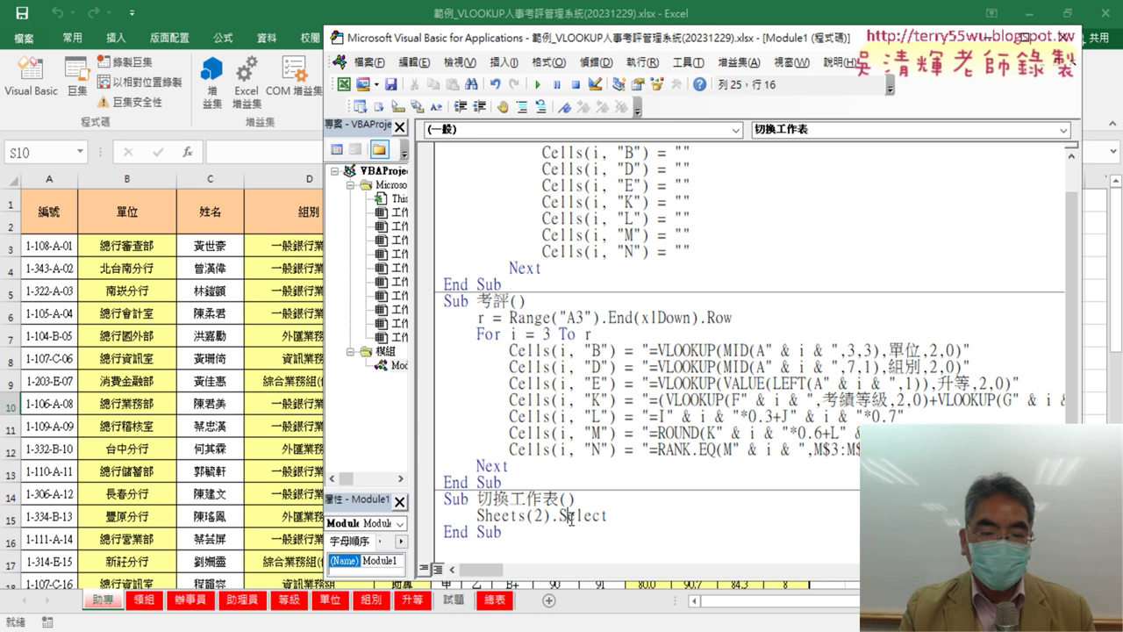
Run 切換工作表 with sheet index 2, then 3, then 4, watching the active sheet change.
click(537, 84)
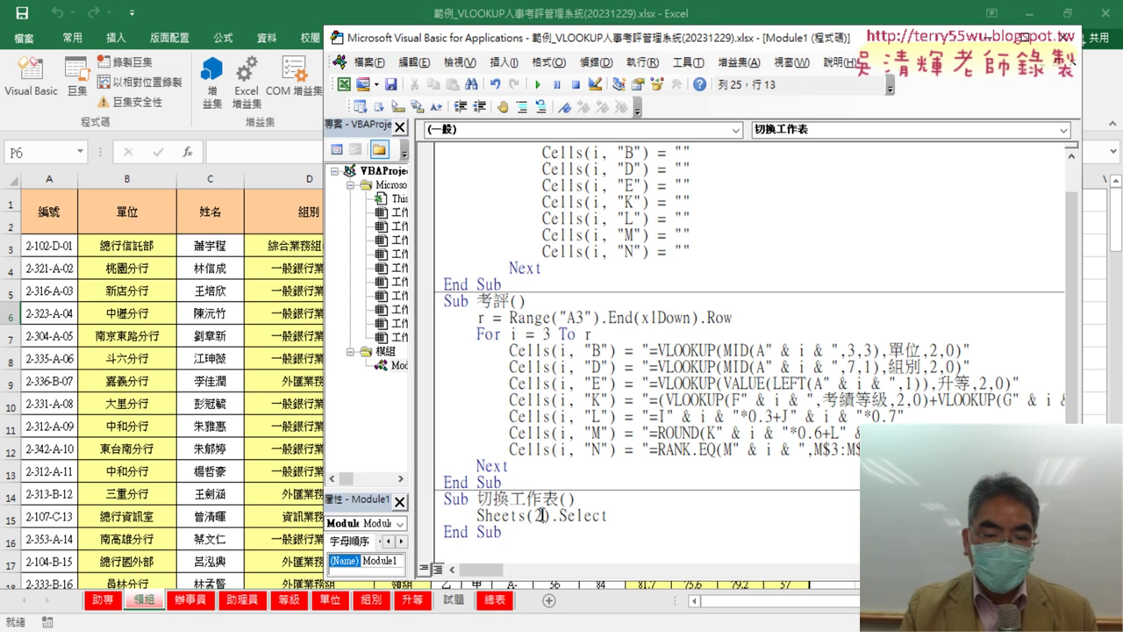
double_click(539, 515)
text(3)
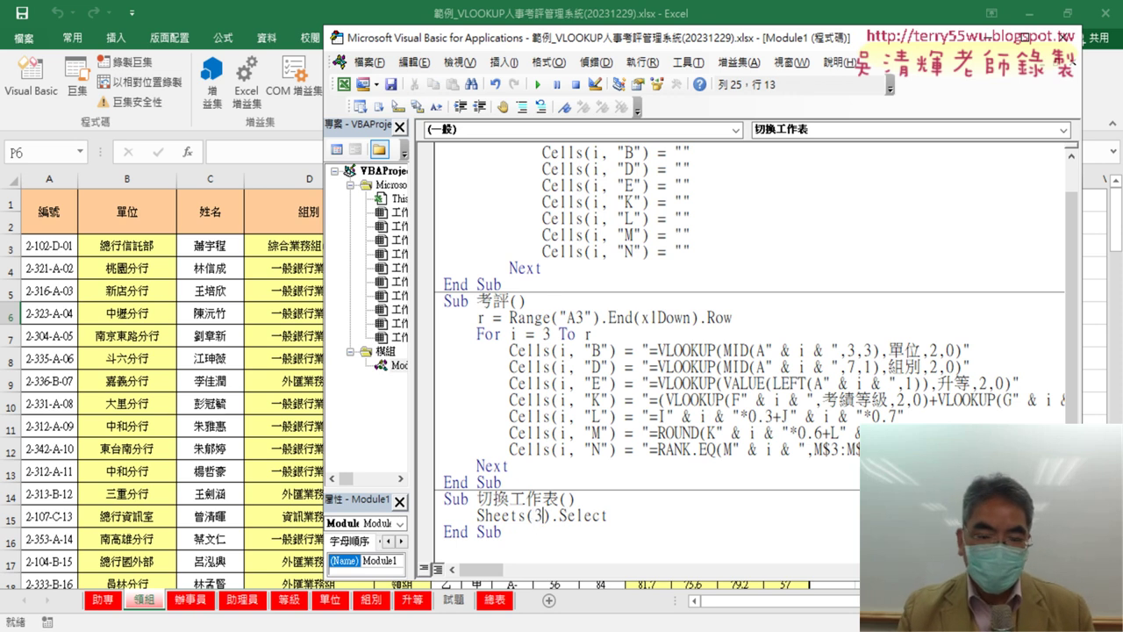
click(539, 85)
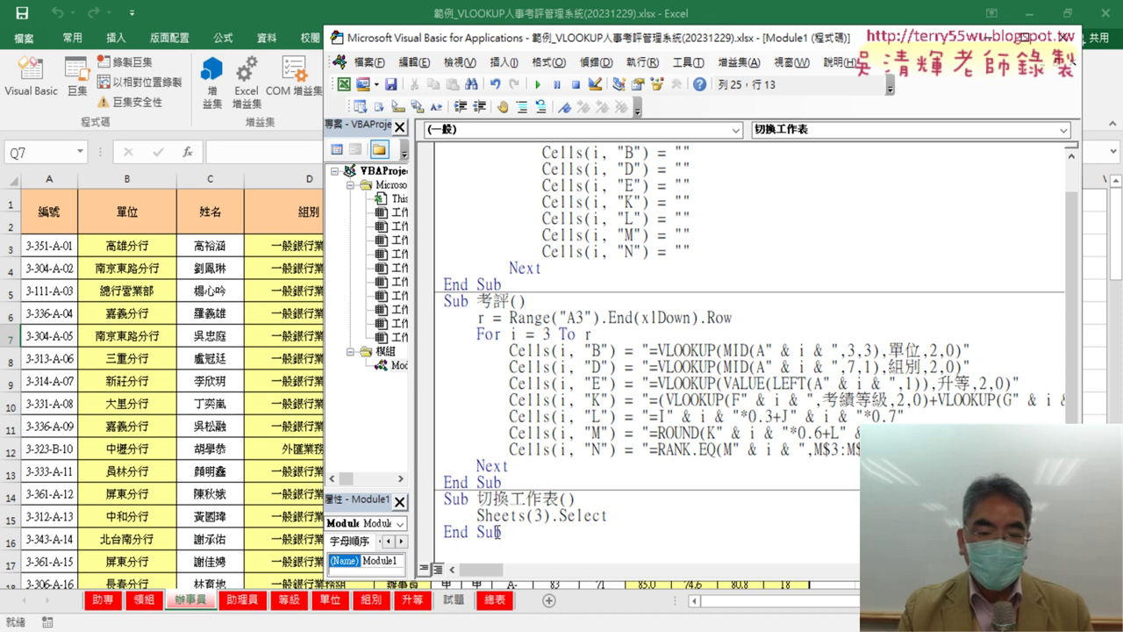
double_click(539, 515)
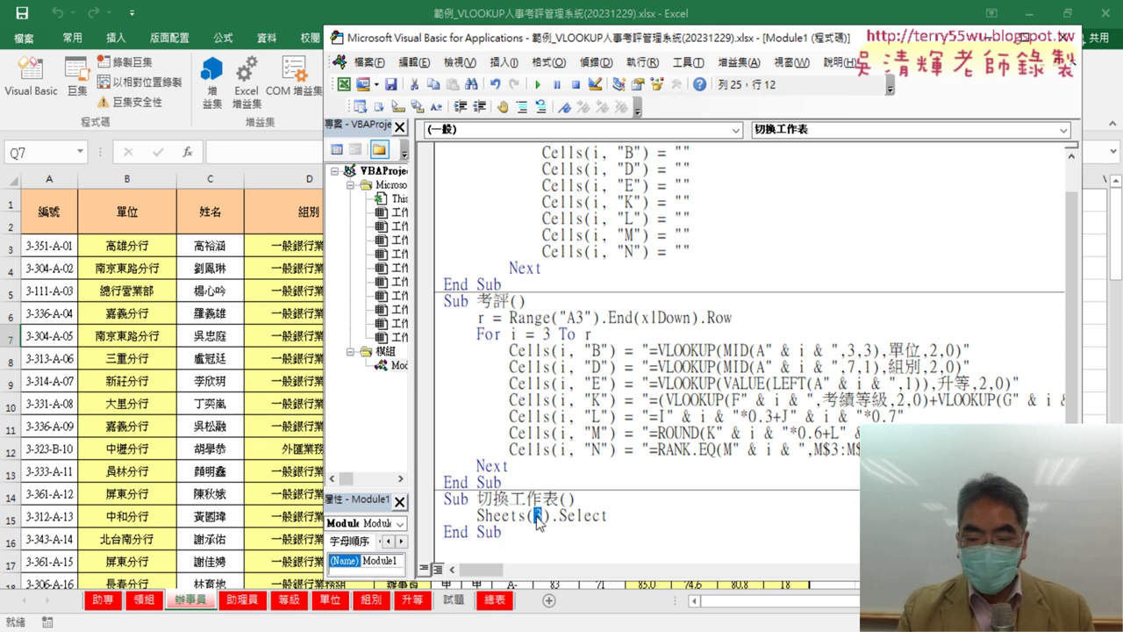
text(4)
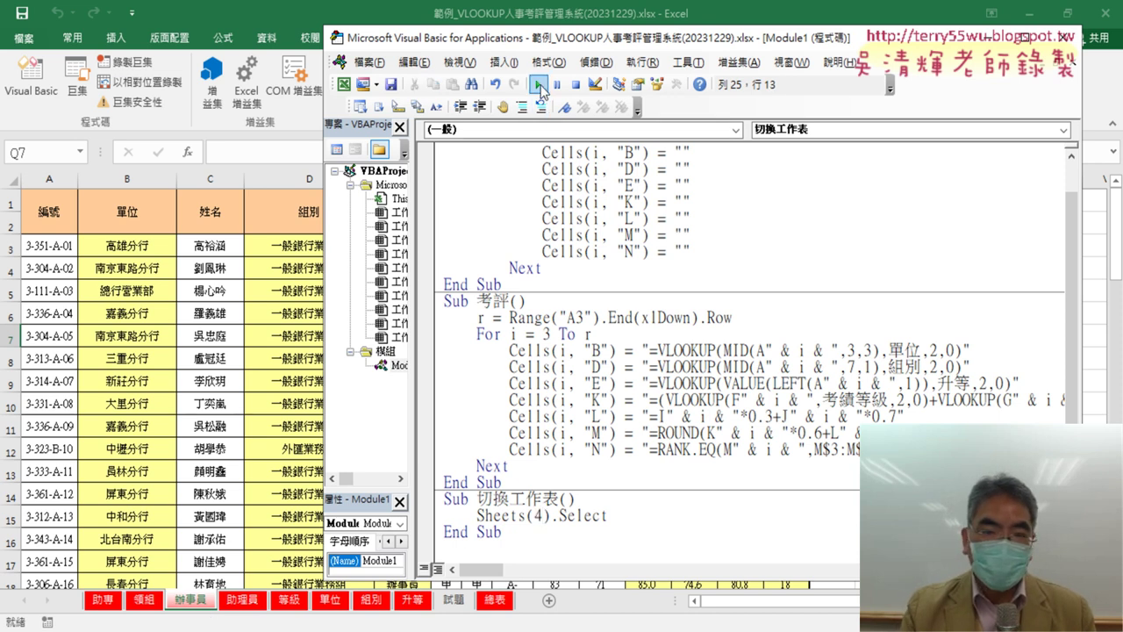
click(538, 85)
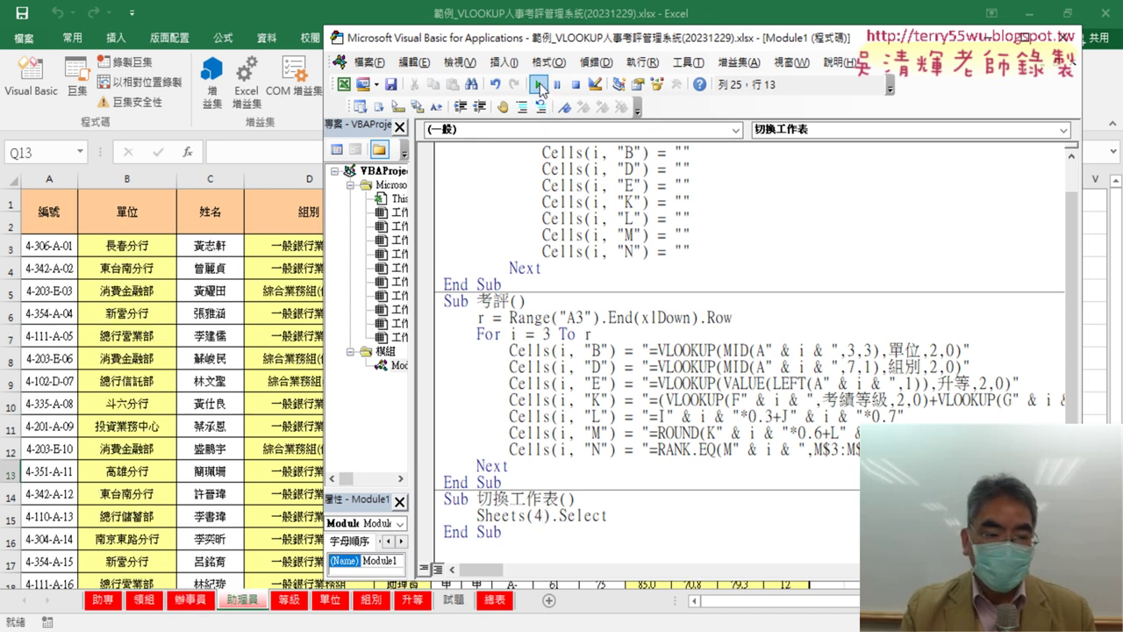
Change the index to Sheets(1) and rerun so the workbook returns to 助專.
double_click(538, 515)
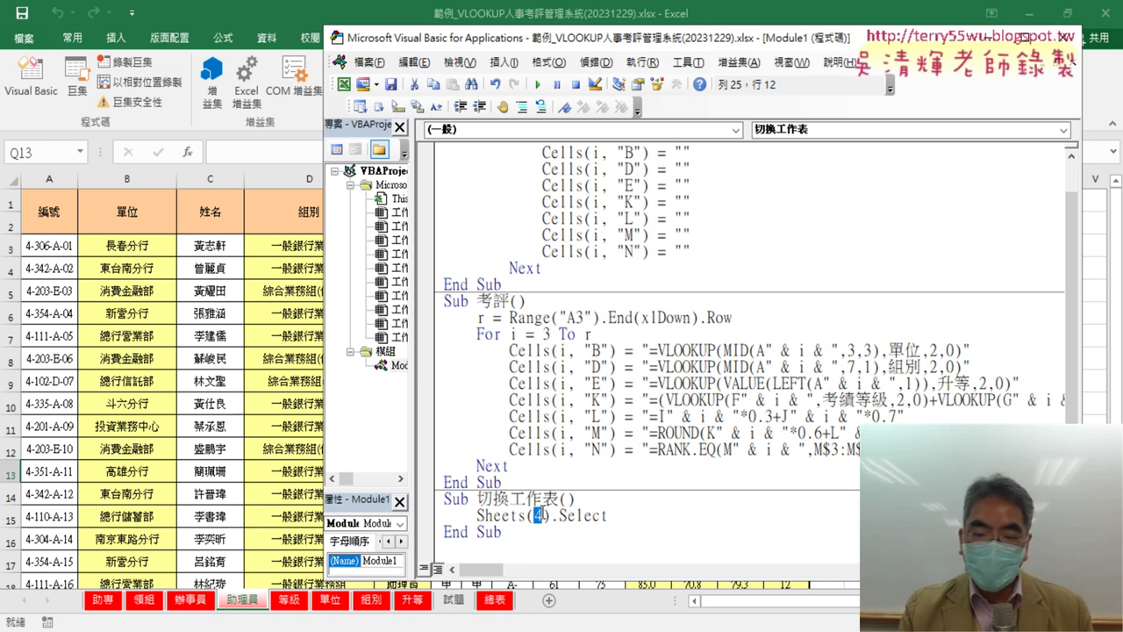
text(1)
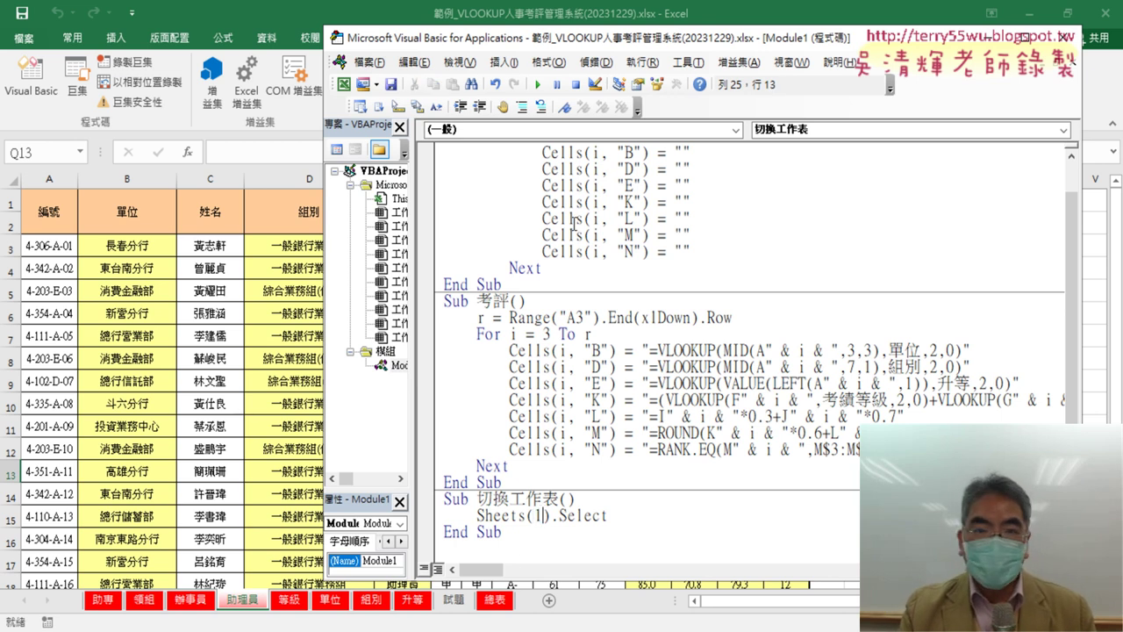
click(537, 85)
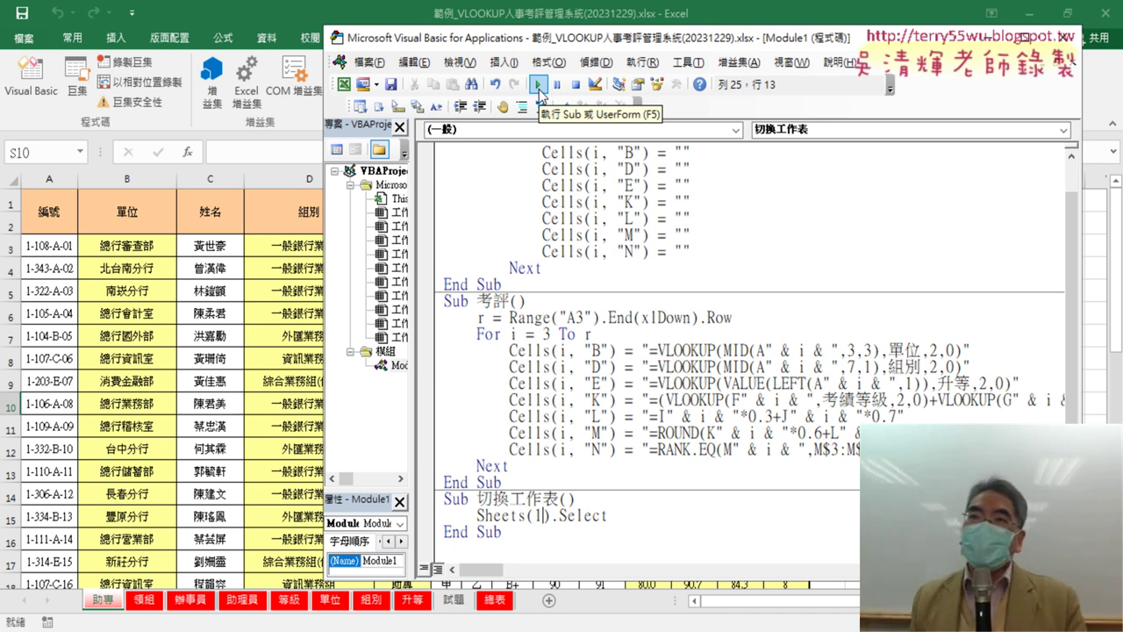
click(538, 88)
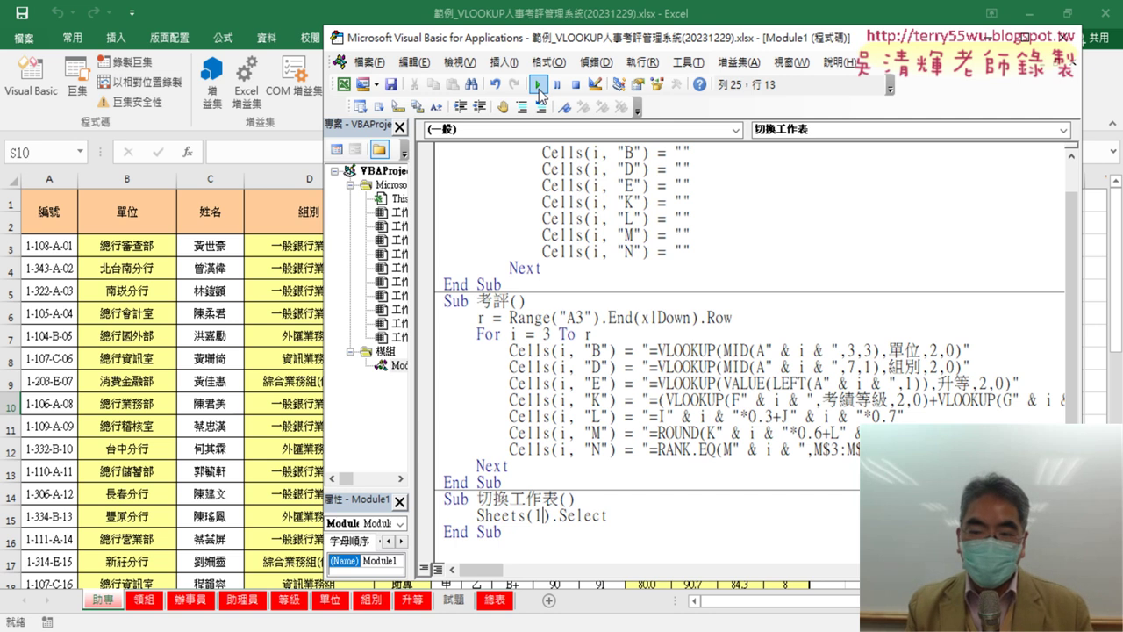
mouse_move(732, 5)
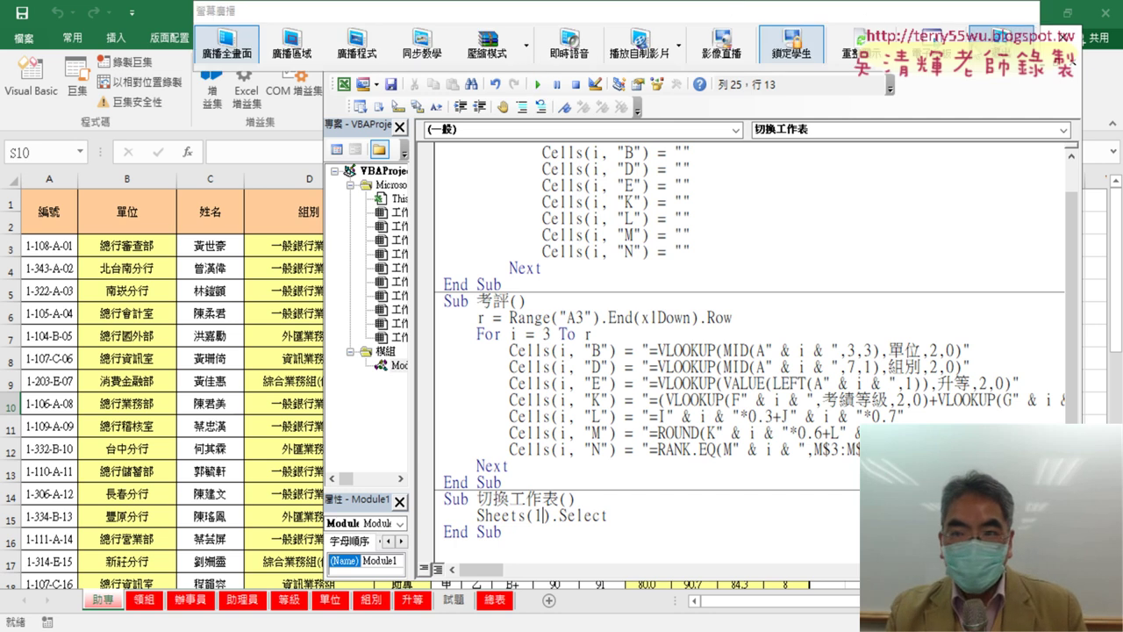
click(1007, 66)
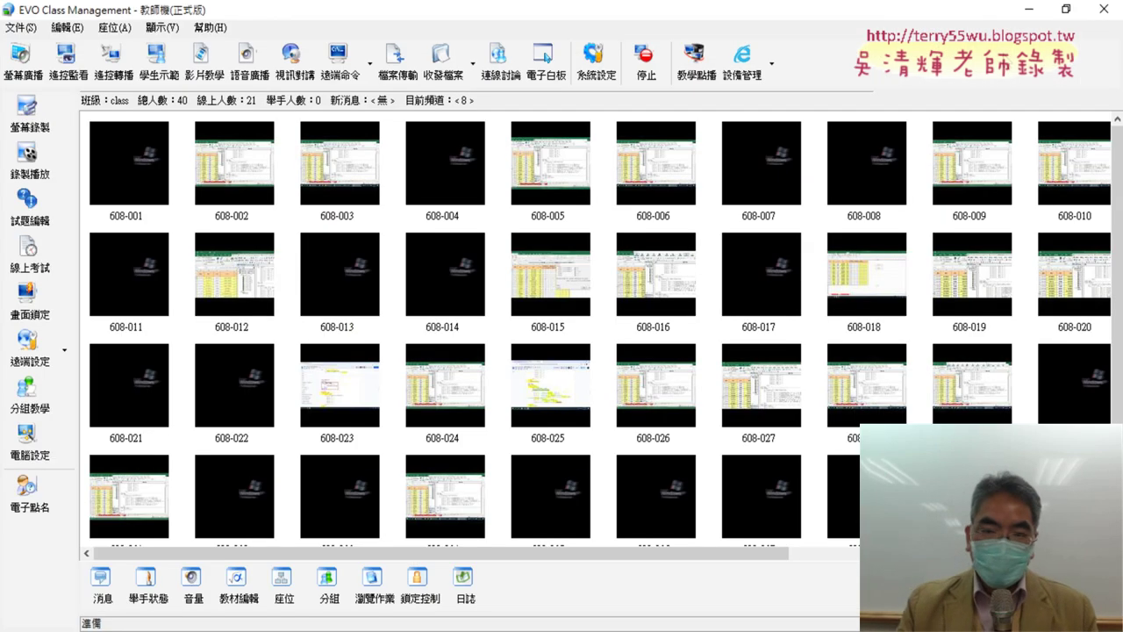
click(1029, 15)
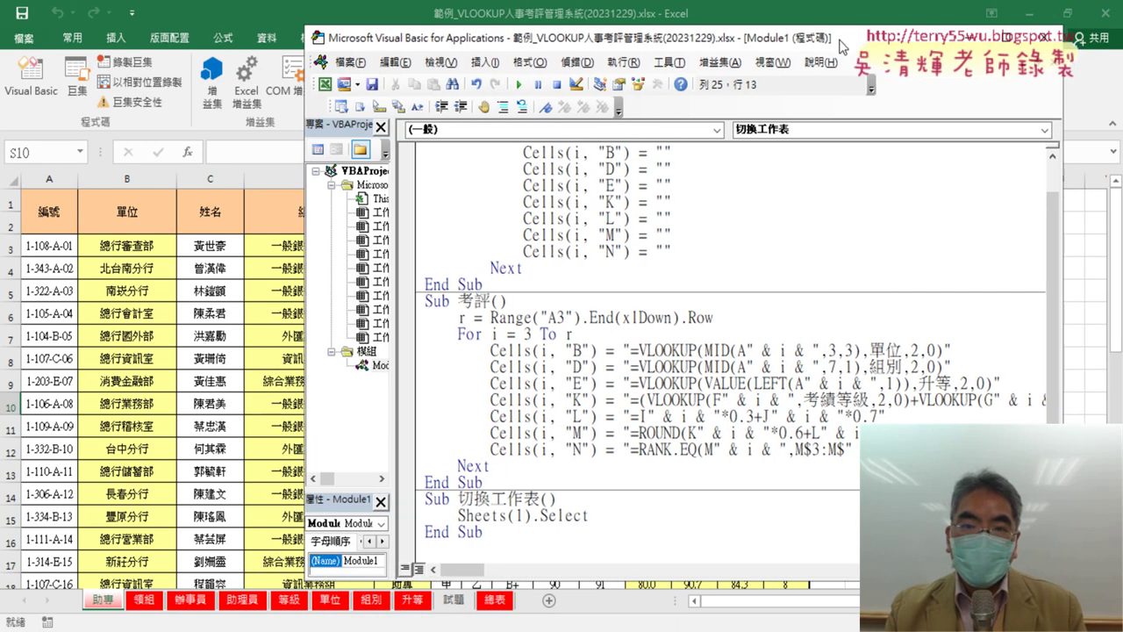
drag(840, 46, 734, 43)
scroll(708, 336, up, 1)
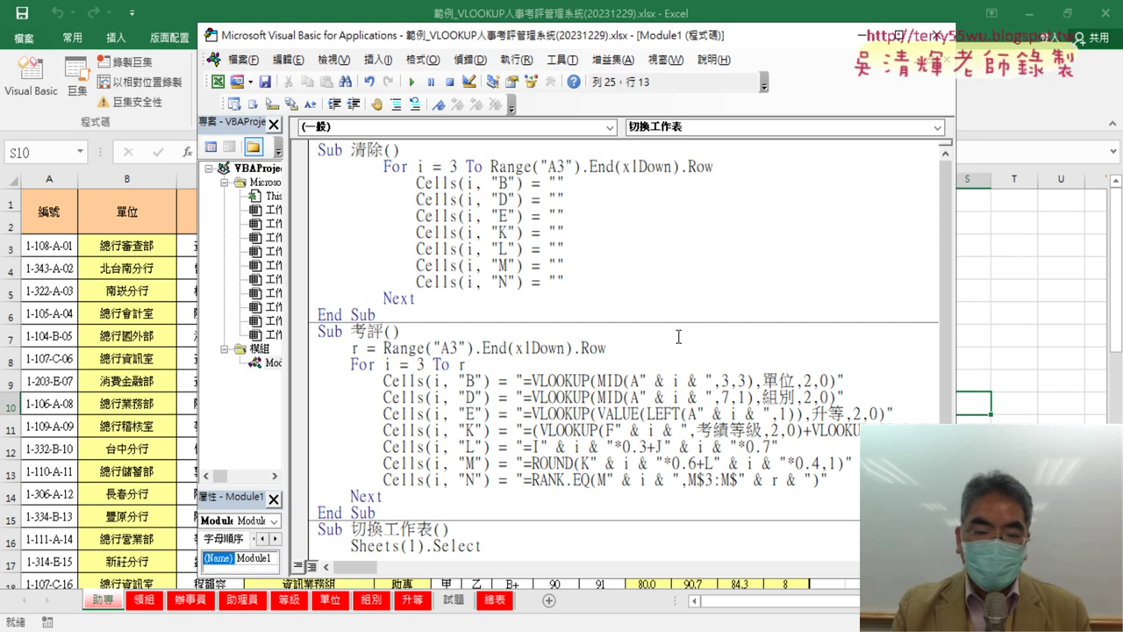
scroll(678, 324, down, 1)
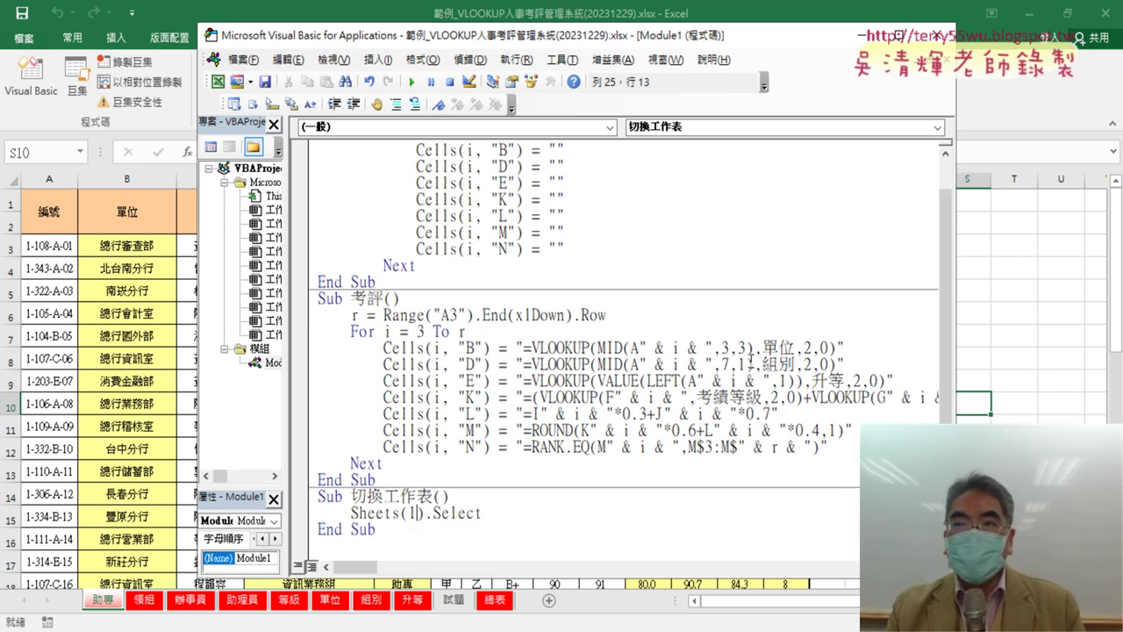